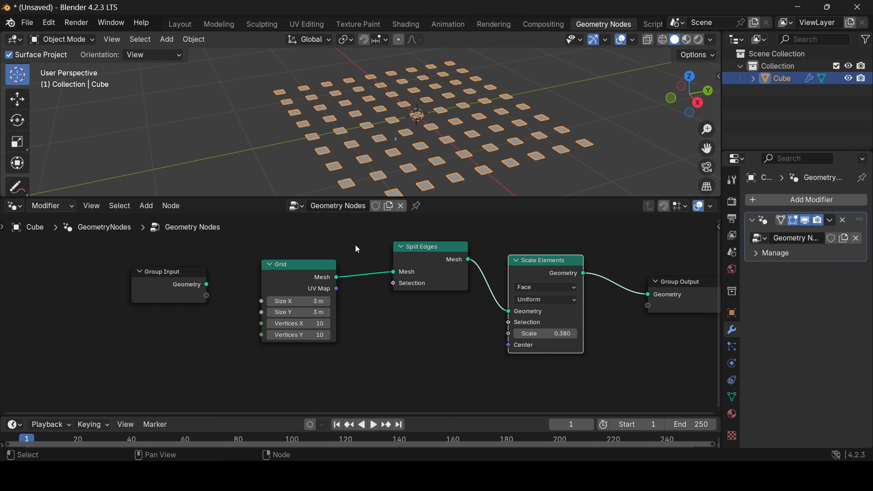
drag(692, 92, 727, 82)
scroll(432, 109, up, 2)
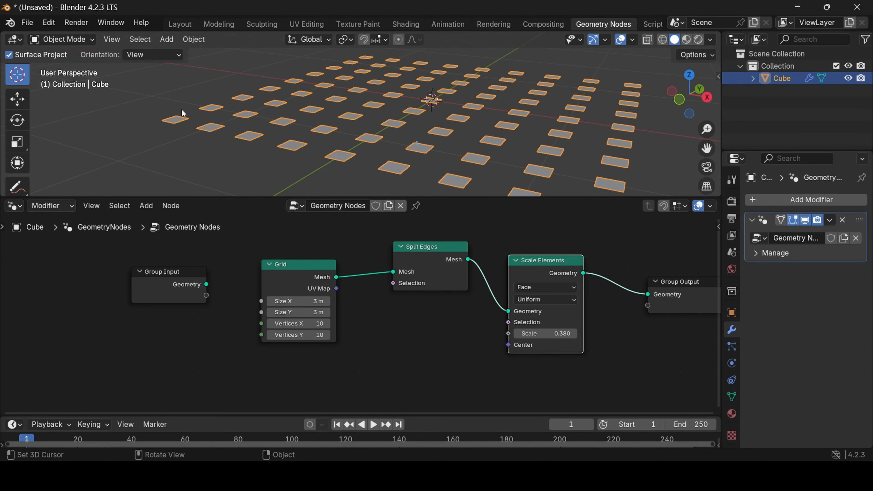
scroll(532, 151, down, 4)
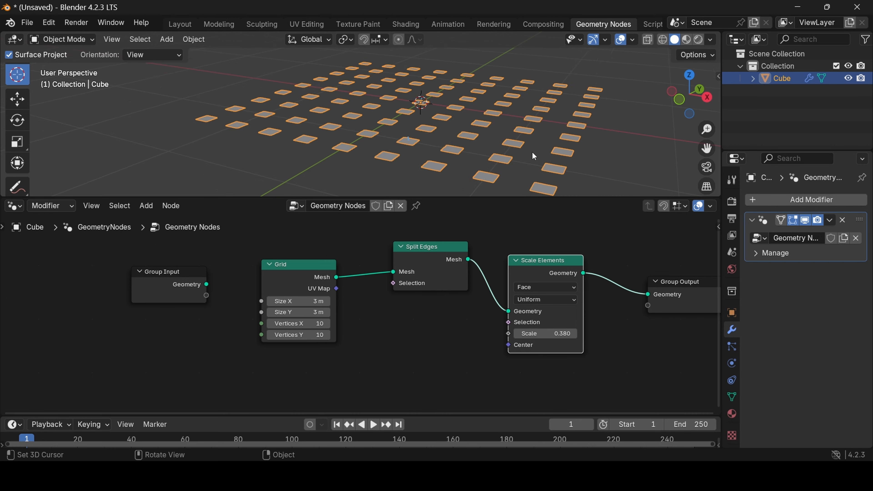
scroll(470, 156, up, 5)
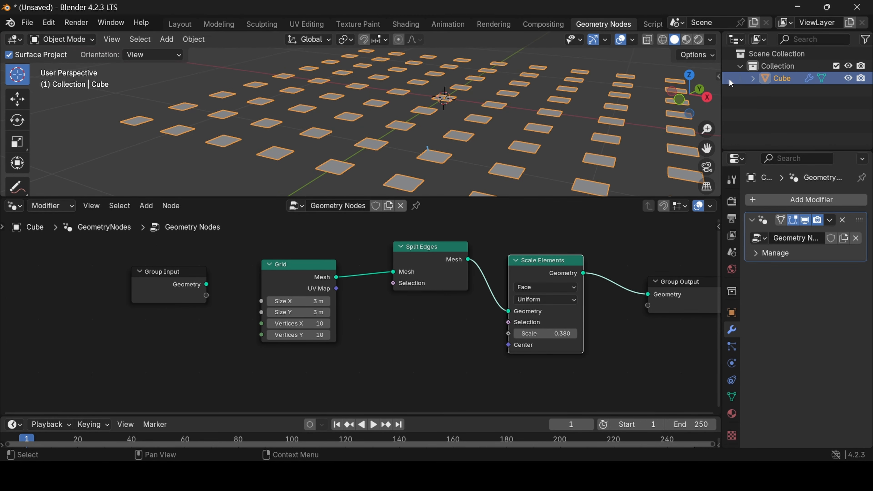
Move the Group Output node aside and insert an Extrude Mesh node between Scale Elements and Group Output
scroll(251, 342, down, 2)
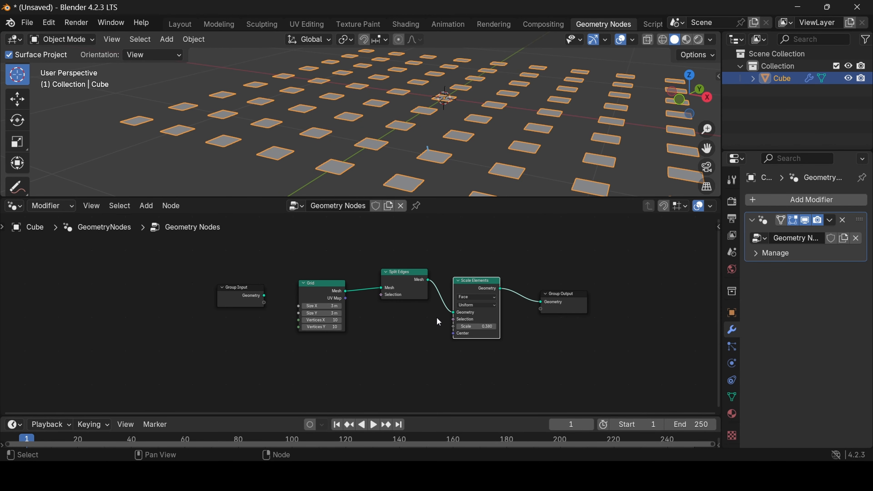
middle_drag(492, 333, 328, 366)
scroll(388, 363, up, 5)
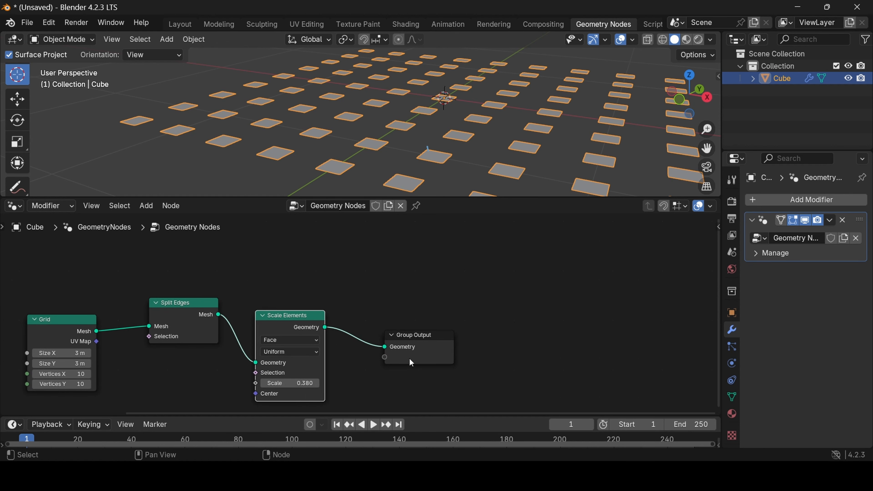
drag(424, 353, 549, 371)
key(shift+a)
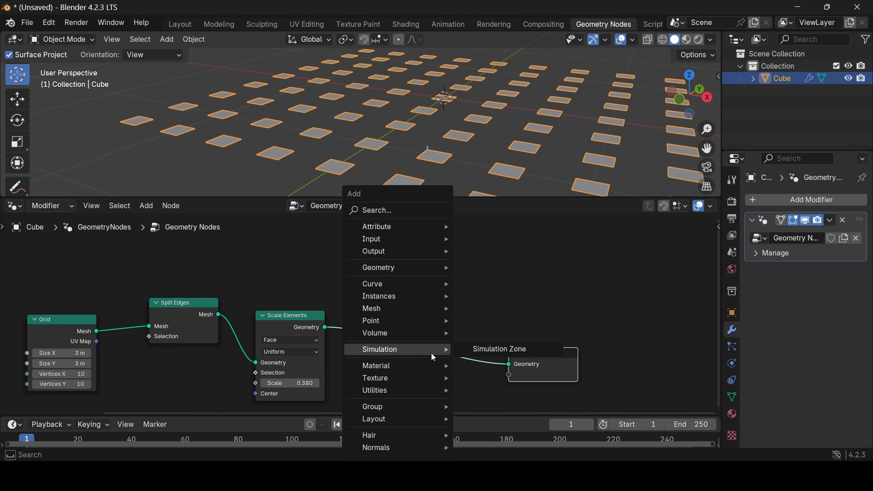
text(extr)
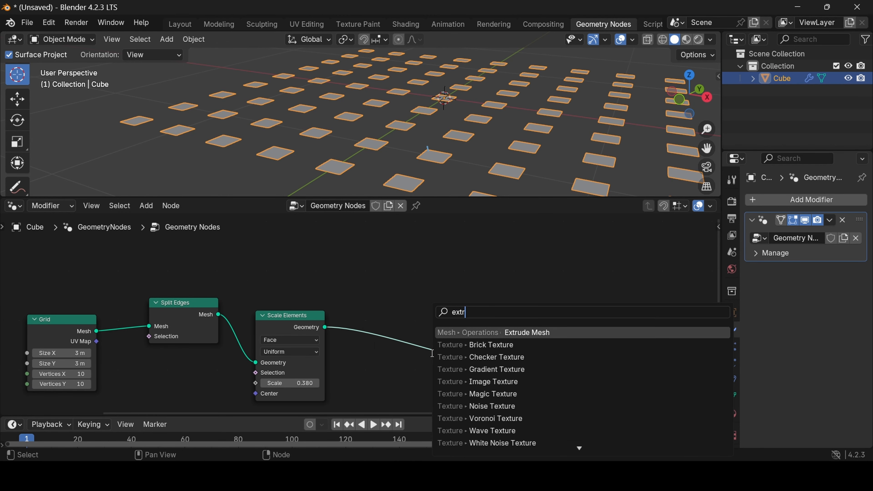
key(Return)
click(448, 321)
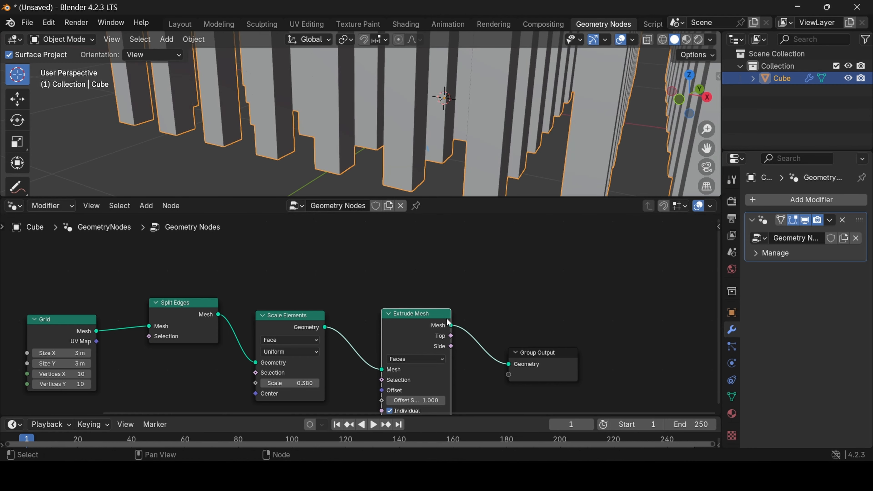
Try an offset scale of 0.800 on the Extrude Mesh node and undo it
middle_drag(447, 322, 518, 295)
scroll(522, 182, down, 5)
middle_drag(522, 179, 516, 182)
mouse_move(488, 373)
mouse_down()
mouse_move(463, 373)
mouse_move(499, 373)
mouse_move(483, 373)
mouse_up()
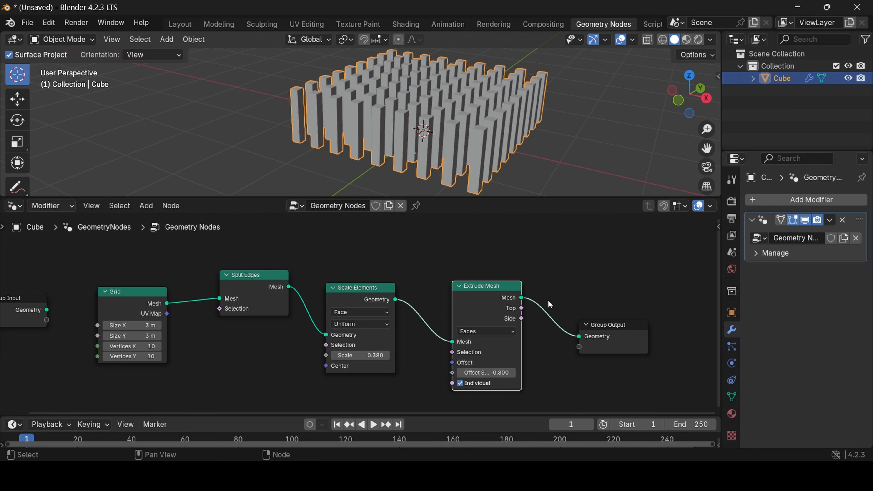
key(ctrl+z)
scroll(550, 177, down, 2)
middle_drag(514, 286, 568, 281)
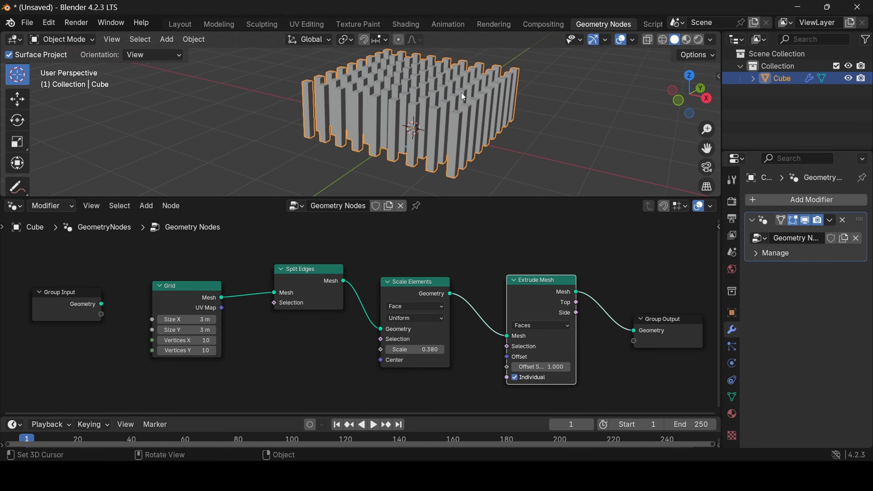
Switch to the showroom file and examine how the Noise Texture feeds Extrude Mesh in the Cube's geometry node tree
mouse_move(575, 476)
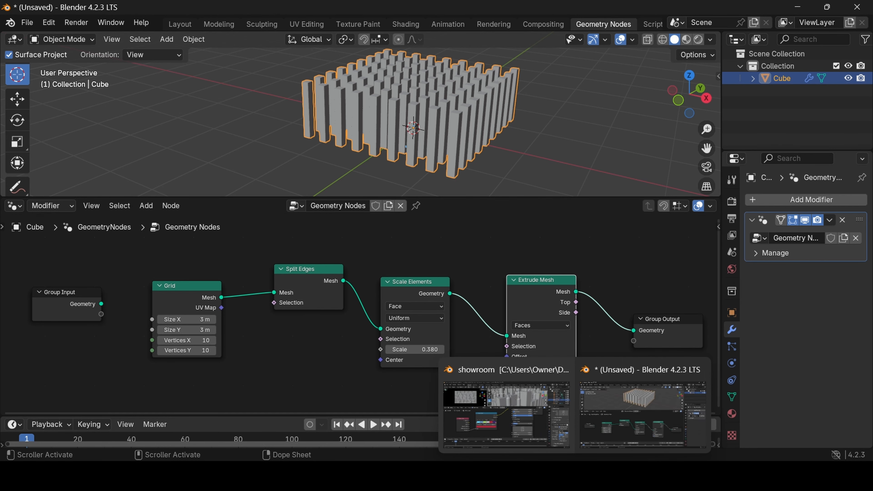
click(546, 412)
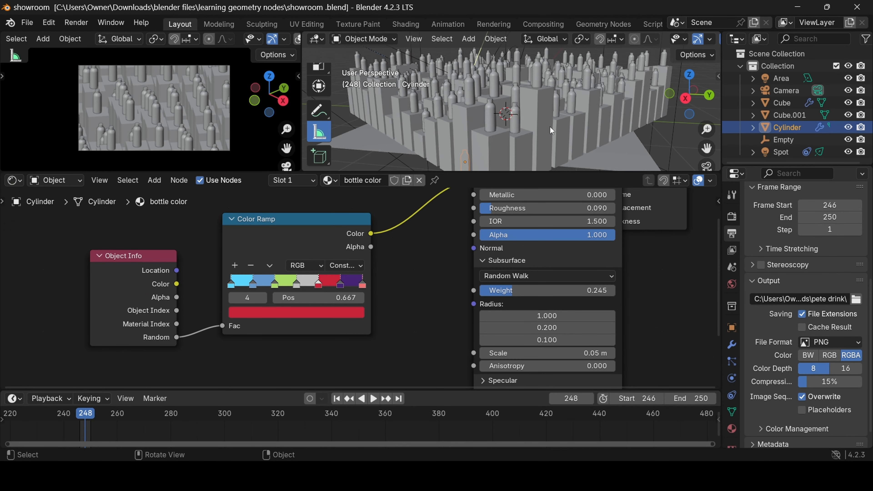
click(535, 108)
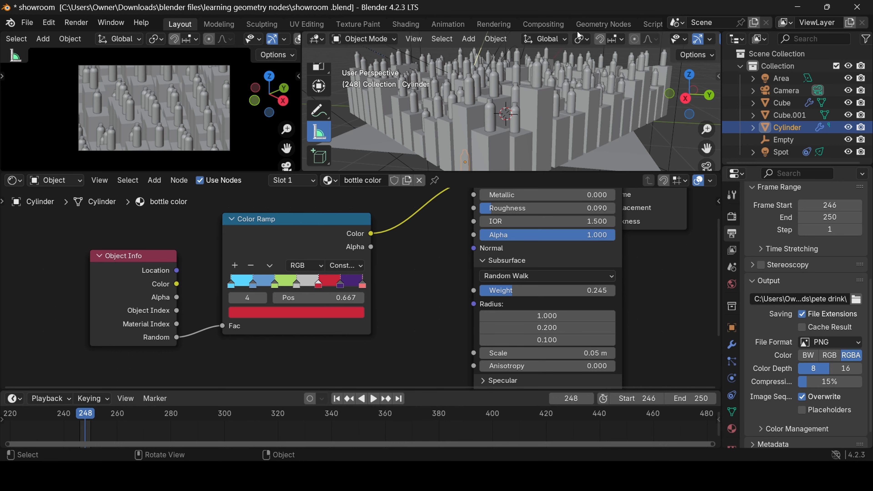
click(589, 23)
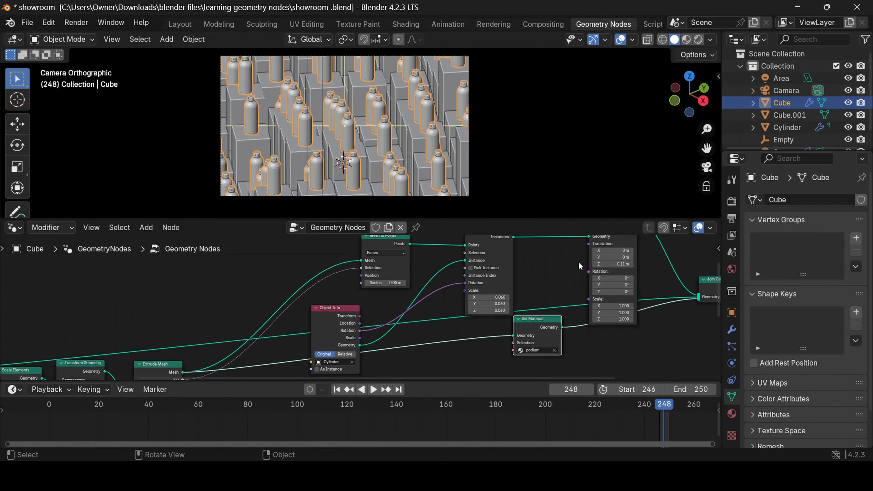
scroll(398, 183, down, 4)
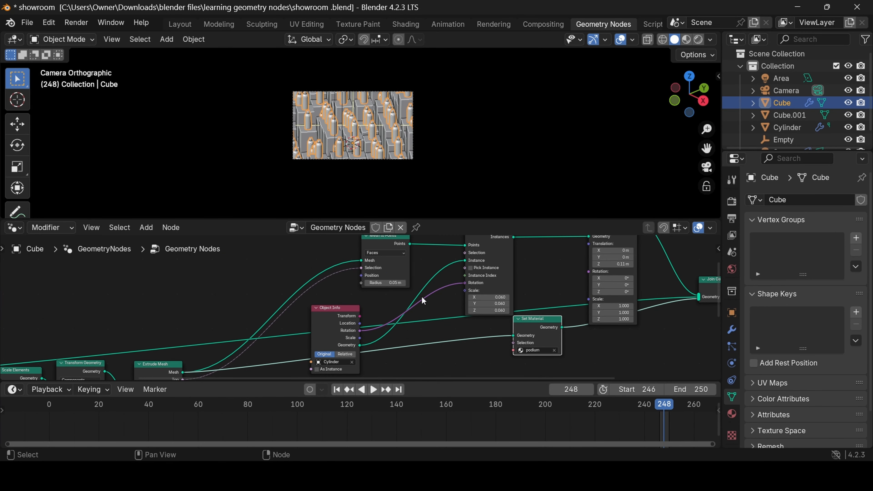
scroll(421, 245, down, 3)
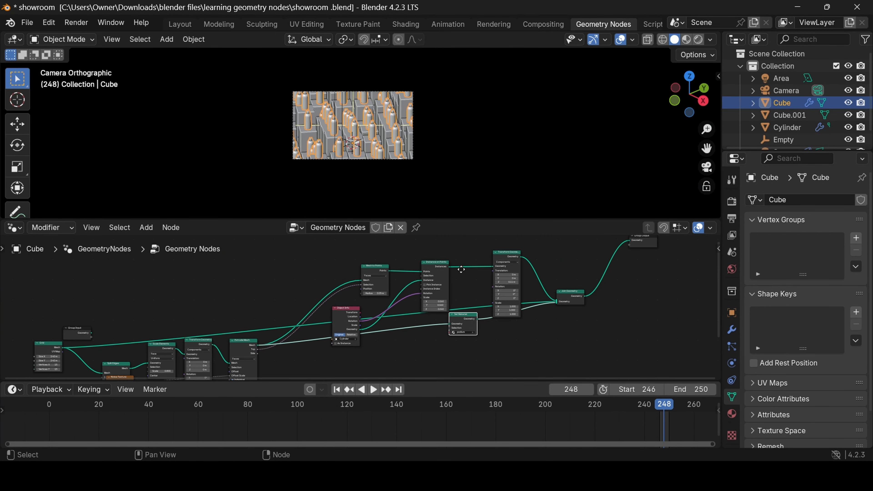
middle_drag(462, 269, 549, 200)
scroll(388, 270, up, 3)
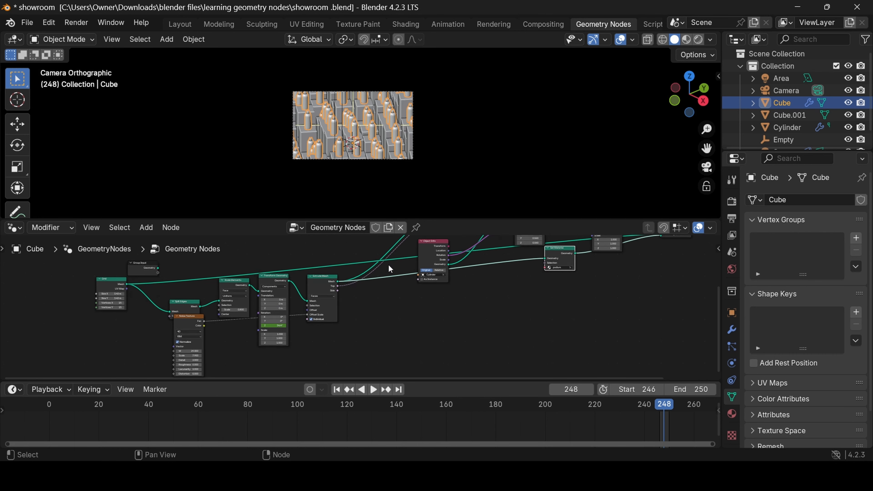
scroll(308, 278, up, 2)
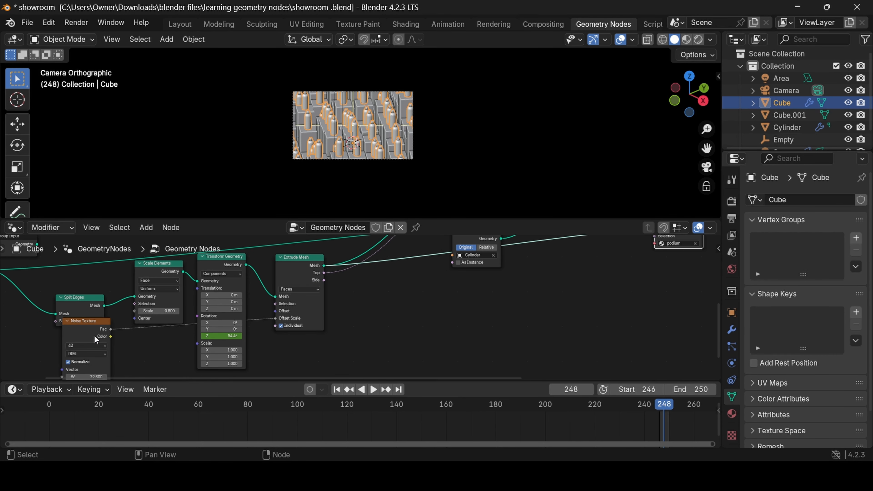
scroll(112, 352, down, 1)
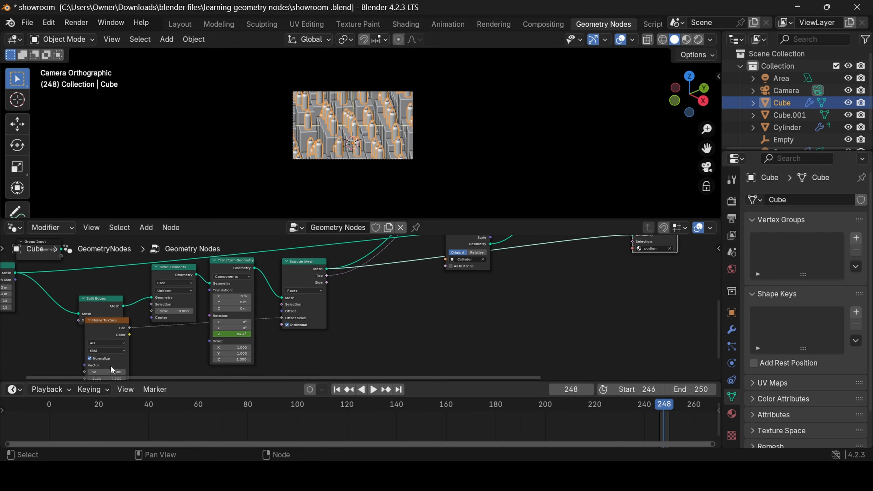
Return to the unsaved Blender file and save it as showroom 2.blend in the learning geometry nodes folder
mouse_move(574, 477)
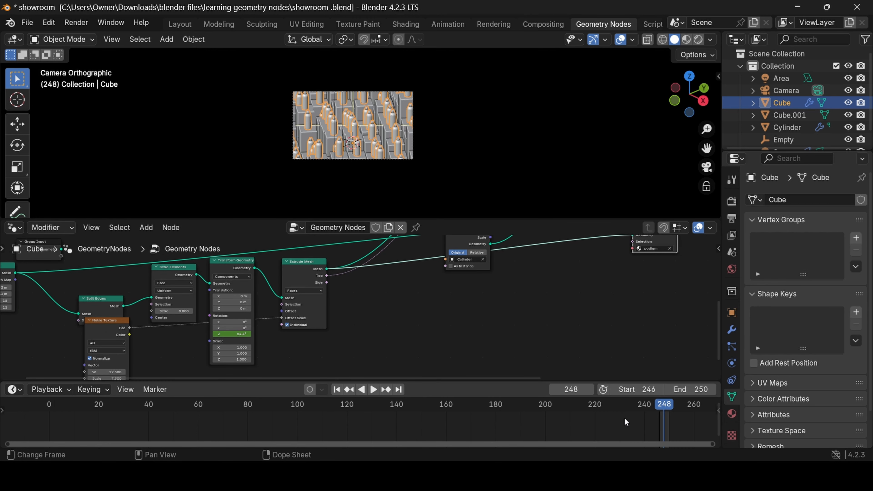
click(610, 391)
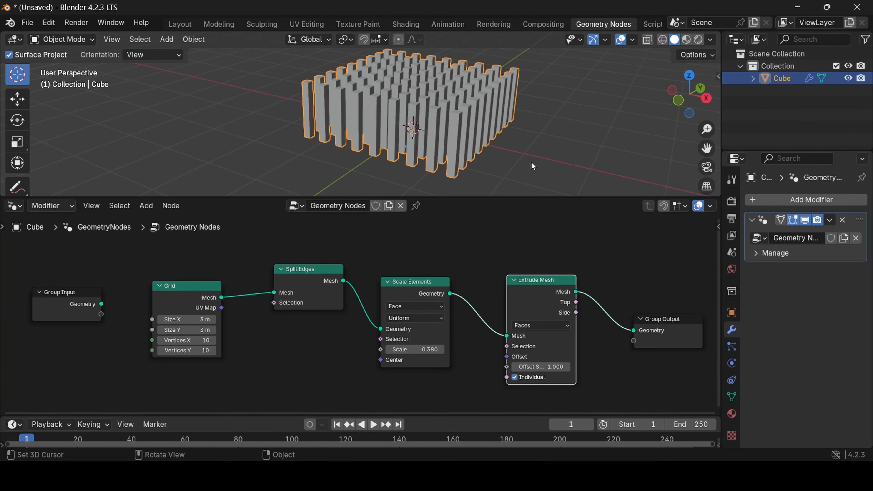
key(ctrl)
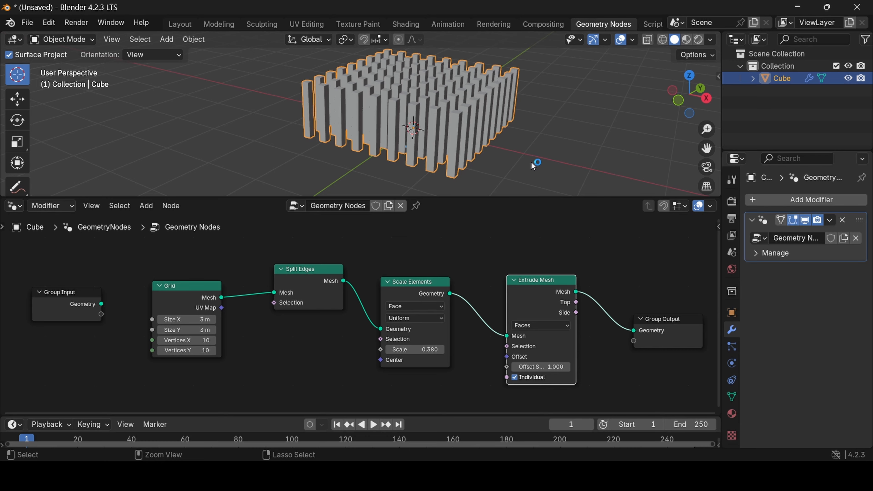
key(ctrl+s)
key(ctrl)
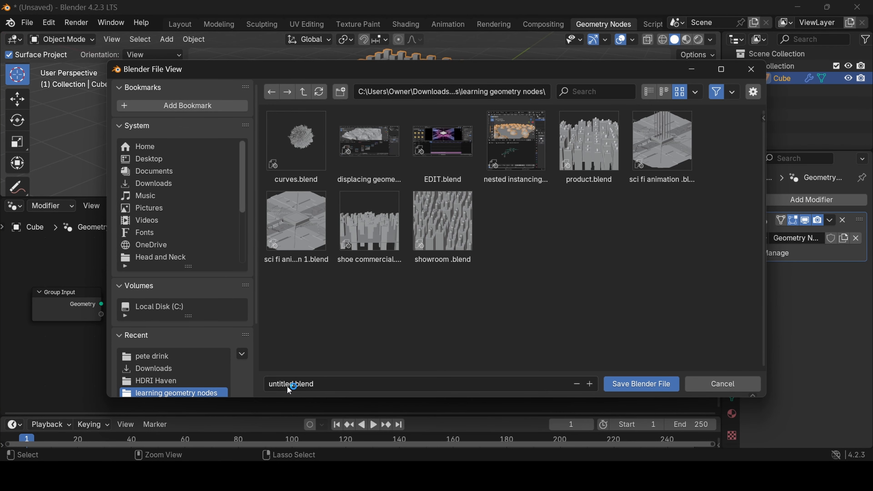
click(289, 386)
text(sh)
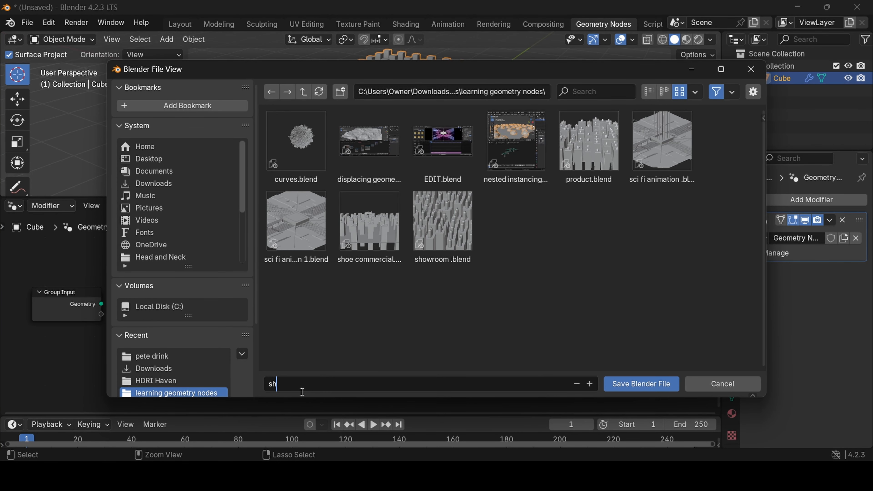
text(owroom 2)
key(Return)
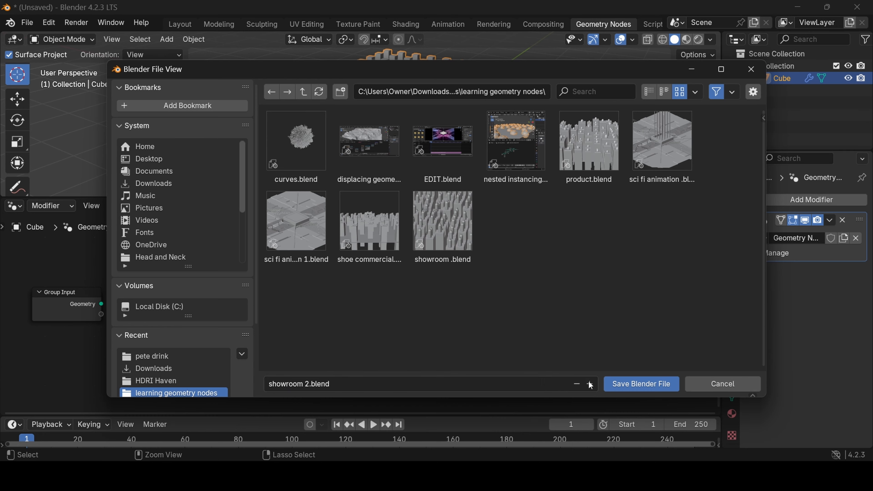
click(652, 386)
Try driving the Extrude Mesh offset scale with a Noise Texture's Fac output, and delete the texture node
scroll(437, 338, down, 4)
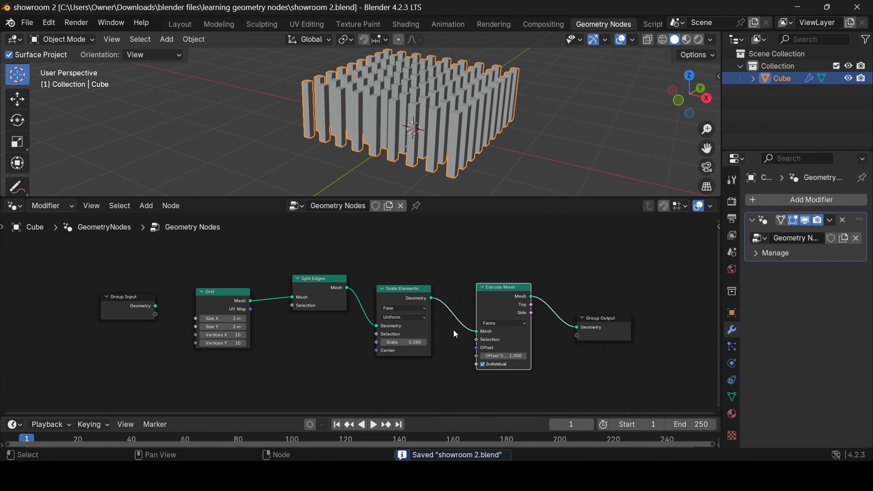
scroll(480, 344, up, 1)
drag(478, 355, 328, 385)
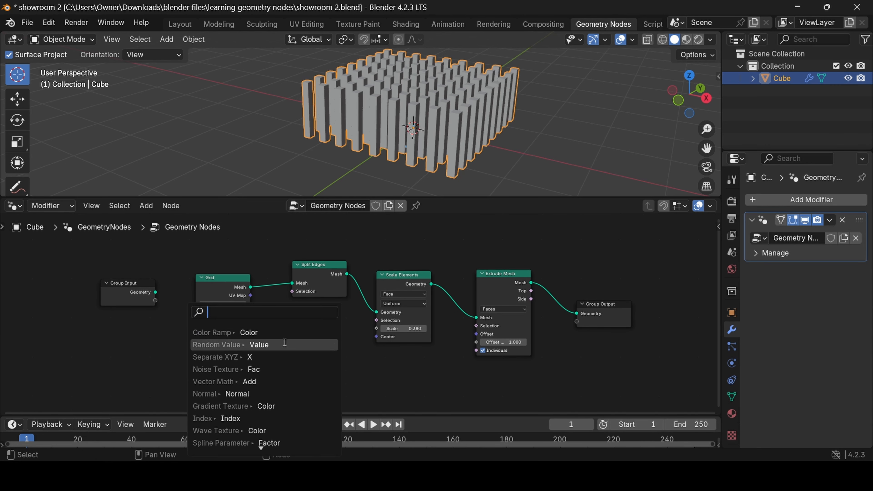
click(266, 368)
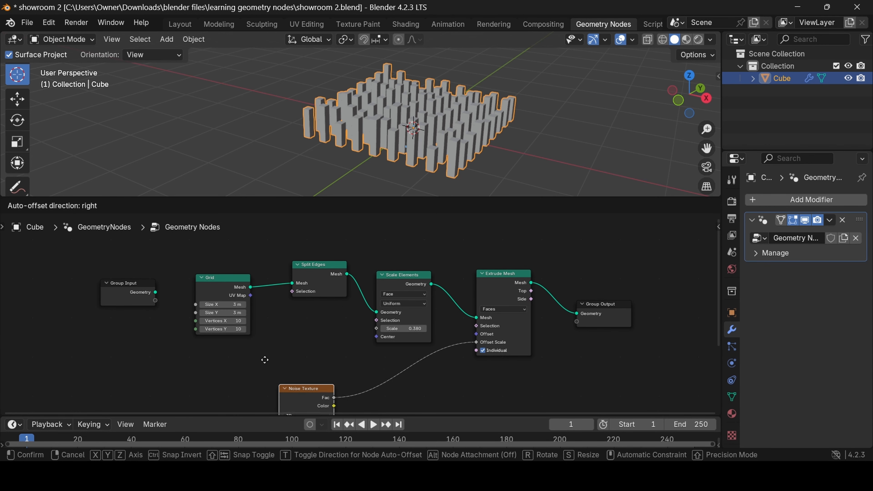
click(266, 334)
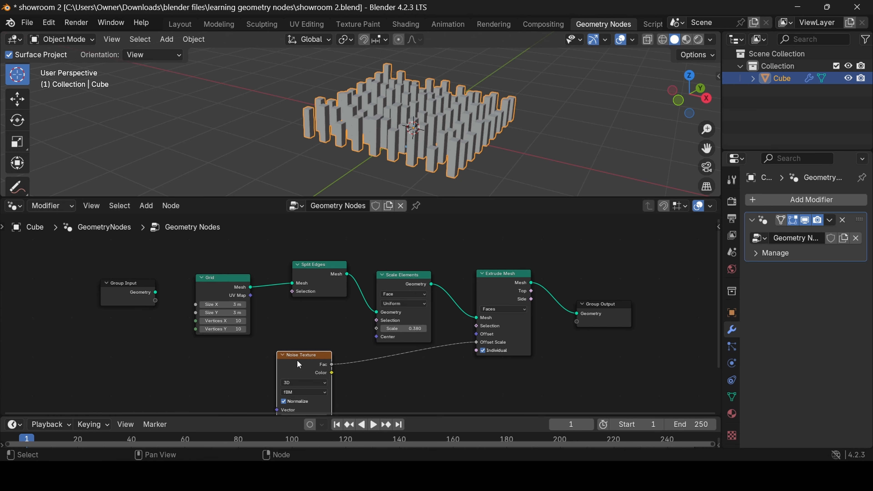
key(x)
Add a Voronoi Texture node with its Distance output linked to the Extrude Mesh node's Offset Scale
drag(476, 342, 367, 368)
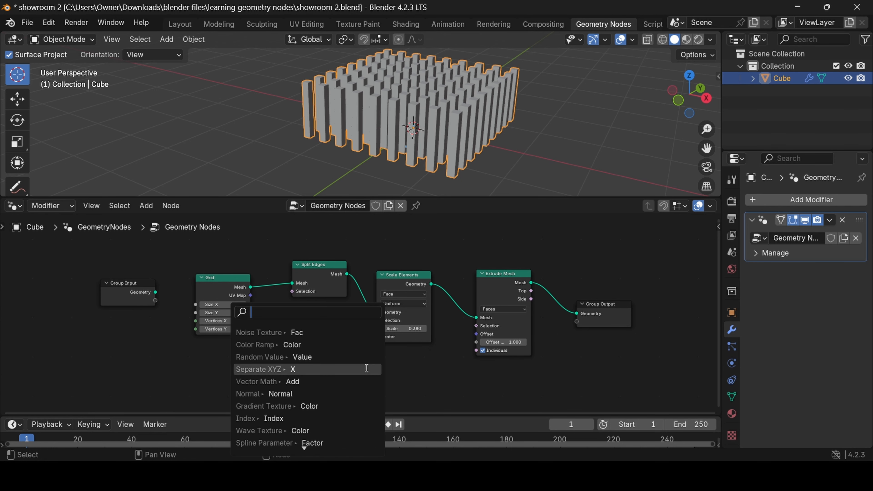
text(vo)
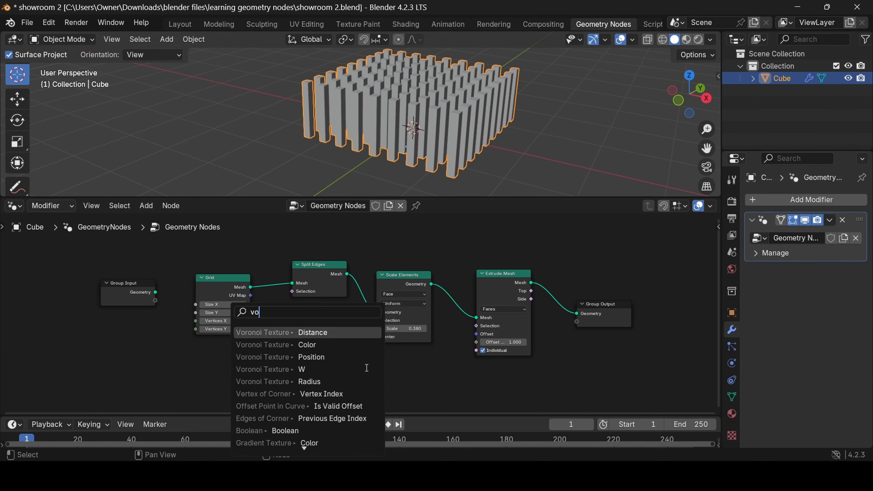
key(Return)
click(351, 326)
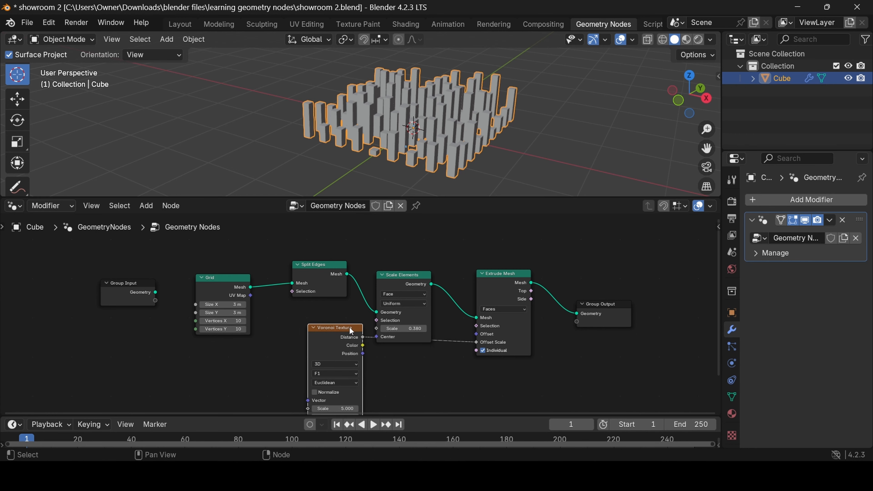
Switch the Voronoi Texture to 4D and set its W to 9.000 and Scale to 2.000
scroll(348, 386, up, 1)
middle_drag(349, 364, 351, 319)
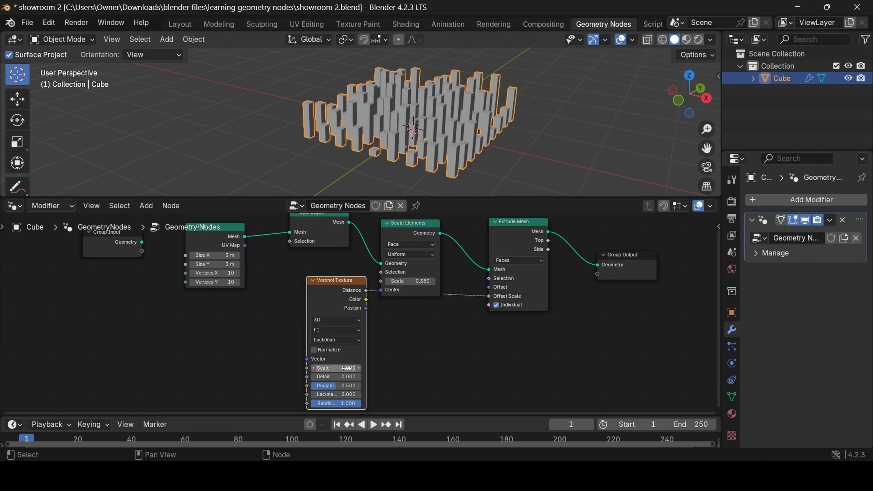
click(331, 320)
click(337, 363)
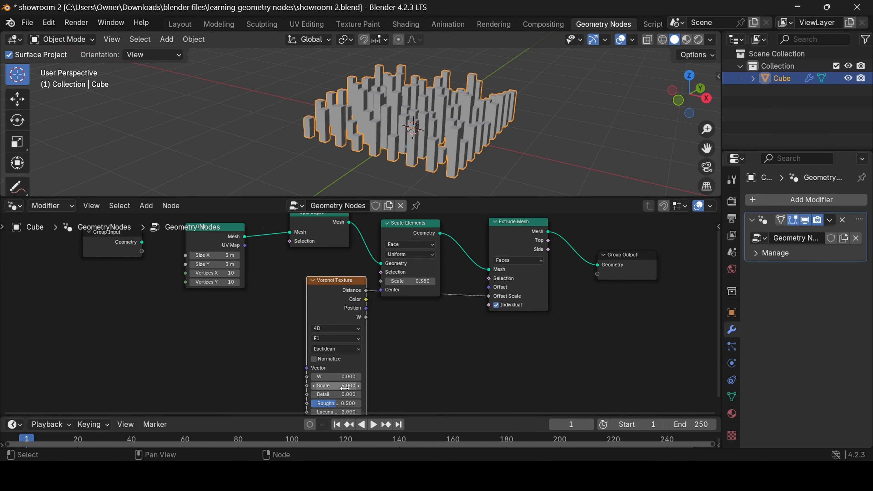
drag(339, 378, 357, 377)
middle_drag(485, 112, 512, 102)
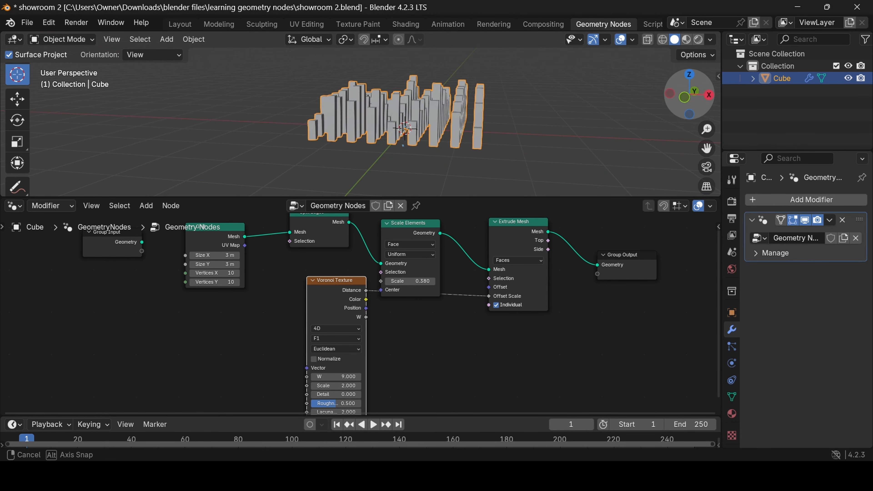
Set the Grid node's Size X and Size Y to 2.97 m and its Vertices X and Y to 8
scroll(512, 103, up, 3)
middle_drag(646, 89, 402, 101)
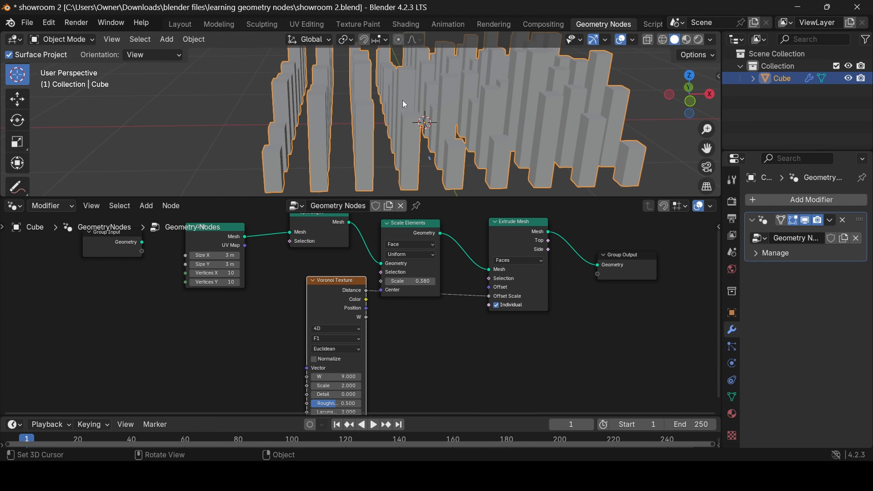
middle_drag(245, 264, 256, 320)
scroll(260, 319, up, 1)
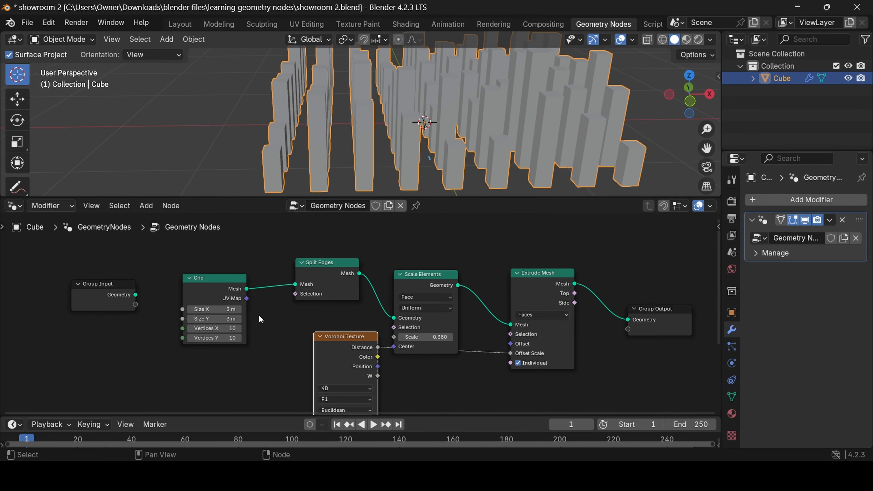
shift+drag(223, 309, 222, 338)
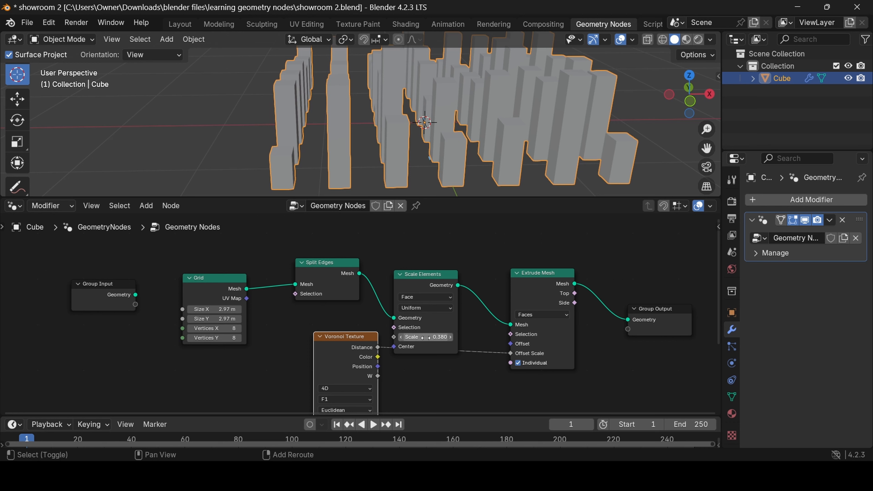
Set the Grid node's Vertices X and Y to 10 and the Scale Elements scale to 0.660
drag(425, 338, 434, 337)
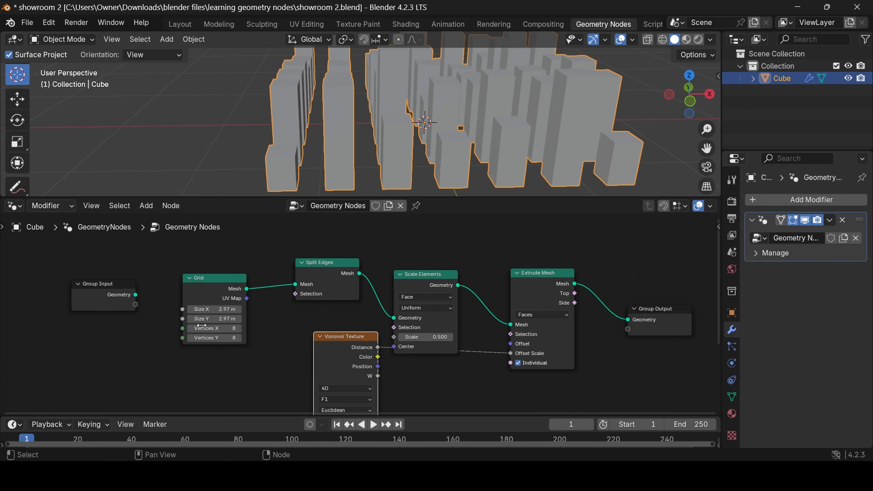
drag(208, 329, 210, 338)
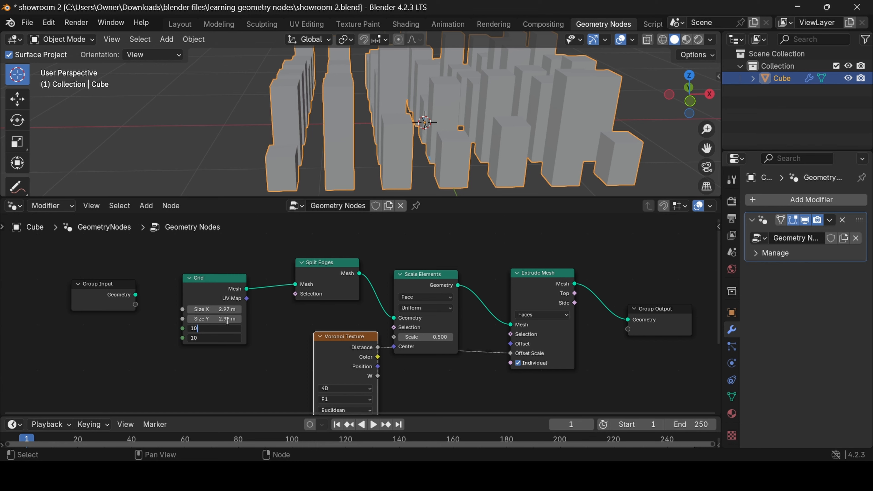
key(Return)
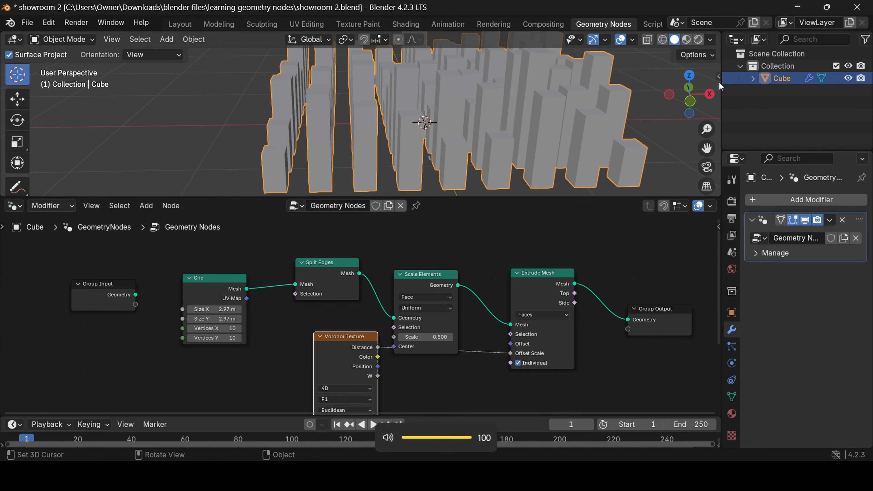
drag(721, 86, 691, 89)
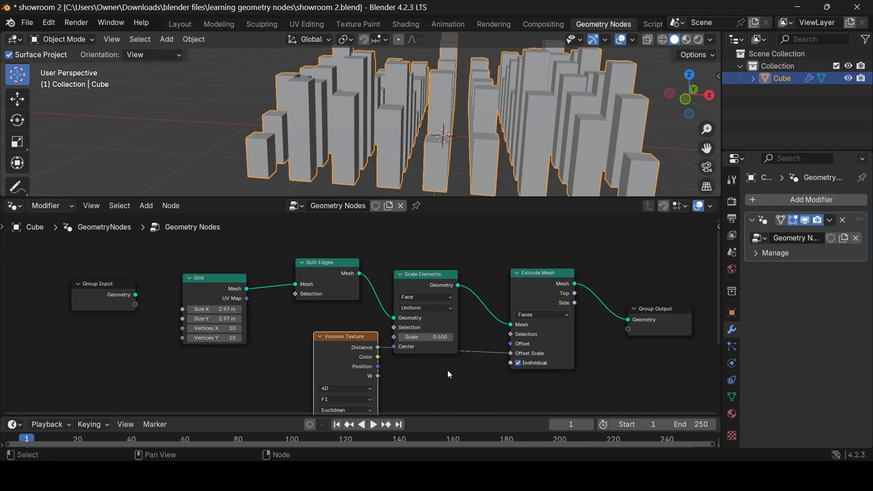
shift+drag(431, 337, 444, 337)
Set the Voronoi Texture's W to 8.700 and Scale to 2.300, and move the node clear of Scale Elements
middle_drag(448, 376, 470, 307)
scroll(370, 367, down, 1)
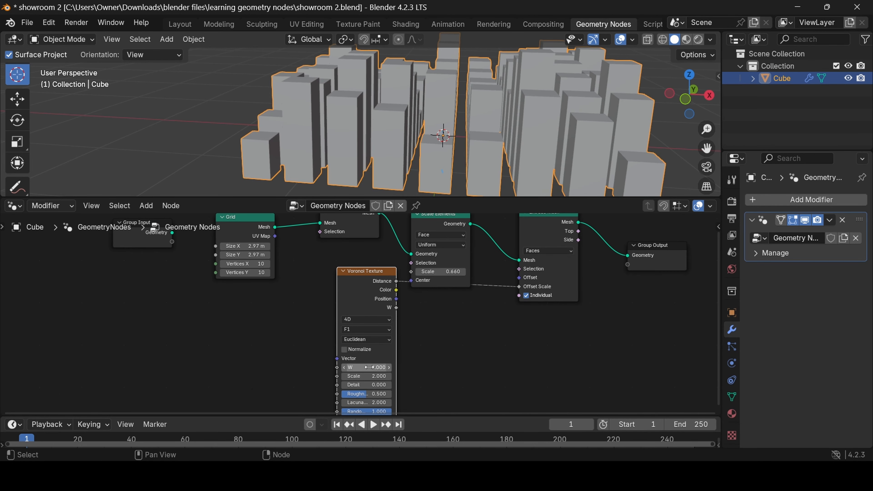
drag(369, 368, 376, 376)
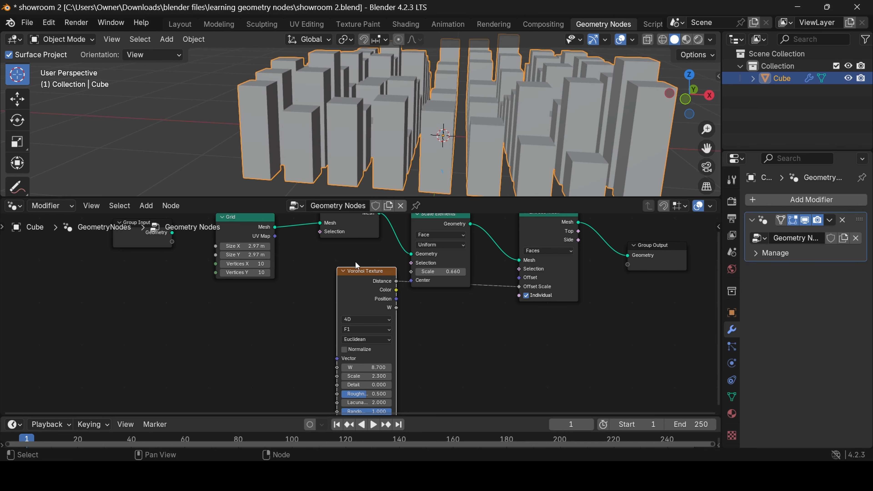
drag(359, 282, 331, 315)
Examine the node chain and the extruded columns from several angles
scroll(502, 295, up, 1)
middle_drag(501, 295, 358, 348)
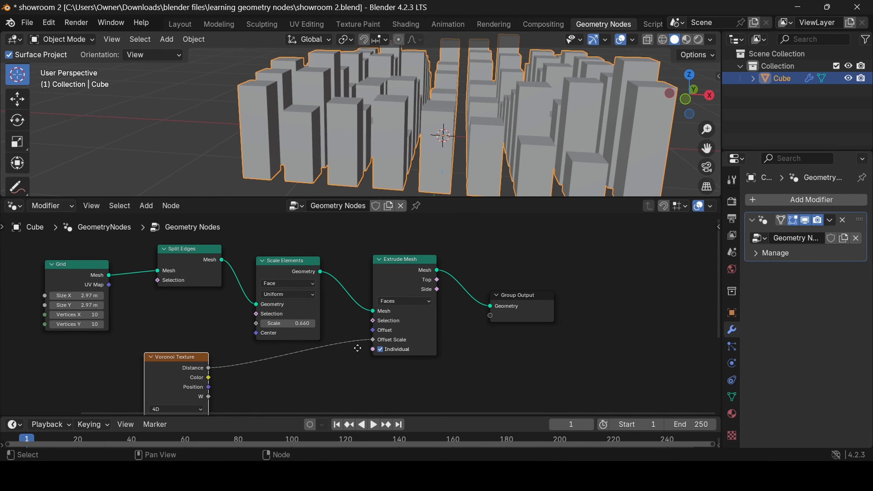
scroll(431, 305, down, 2)
scroll(430, 297, up, 3)
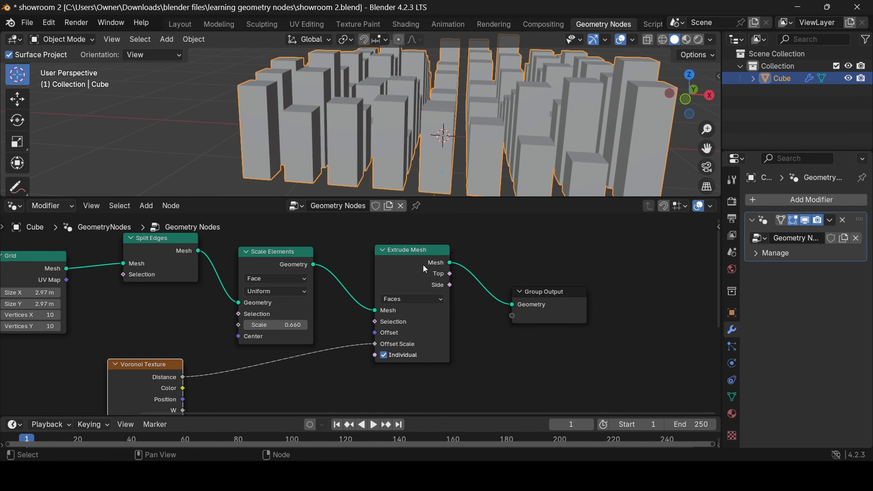
scroll(545, 93, down, 2)
drag(689, 98, 666, 99)
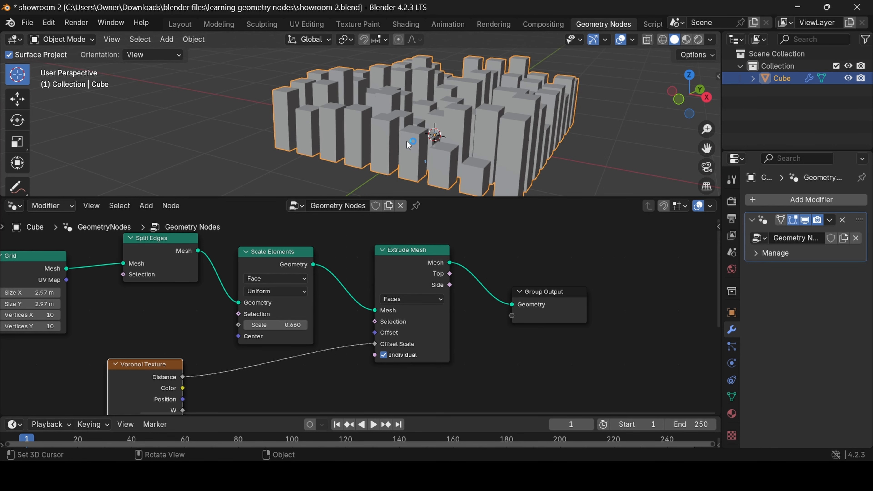
drag(686, 97, 657, 101)
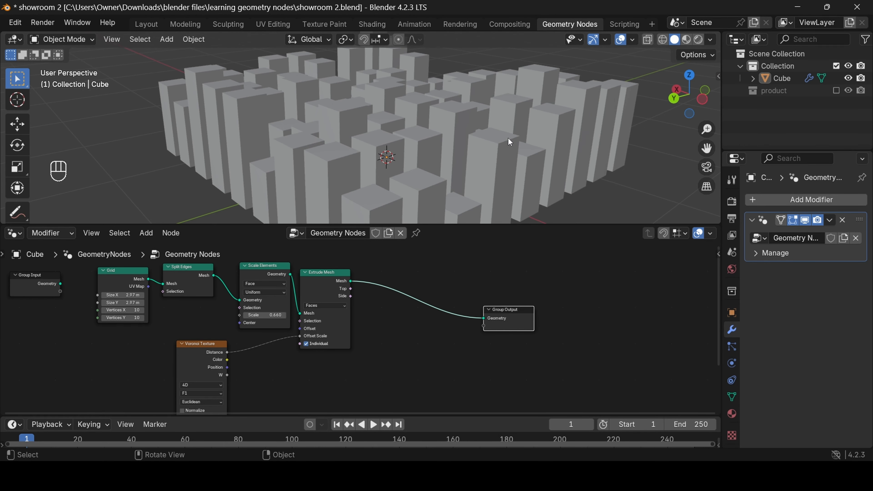
drag(677, 93, 683, 86)
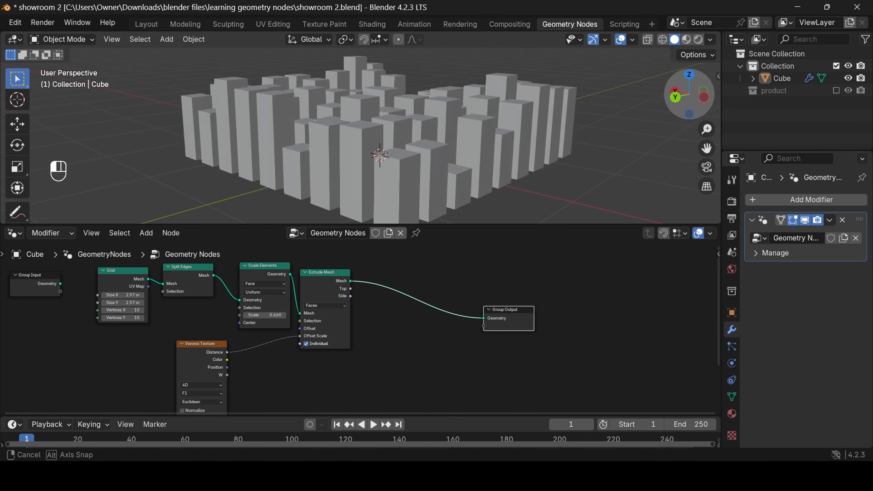
scroll(423, 153, up, 2)
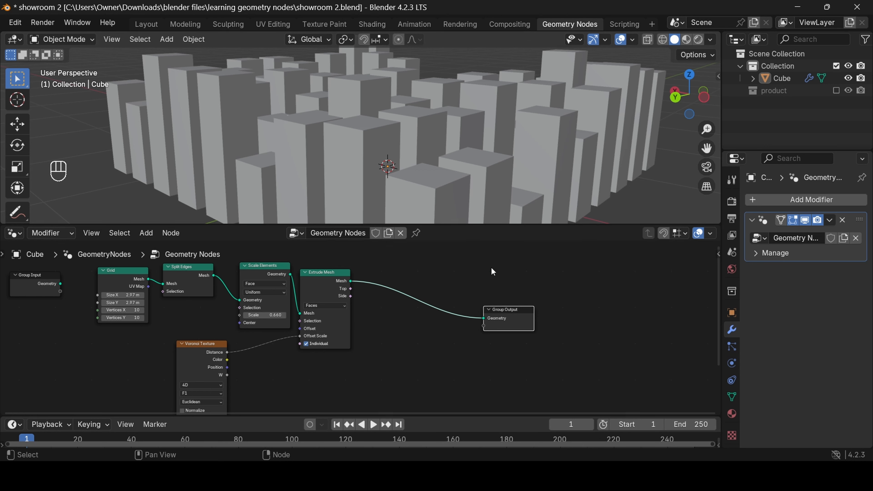
Insert an Instance on Points node between Extrude Mesh and Group Output, and enable the product collection
middle_drag(383, 281, 420, 313)
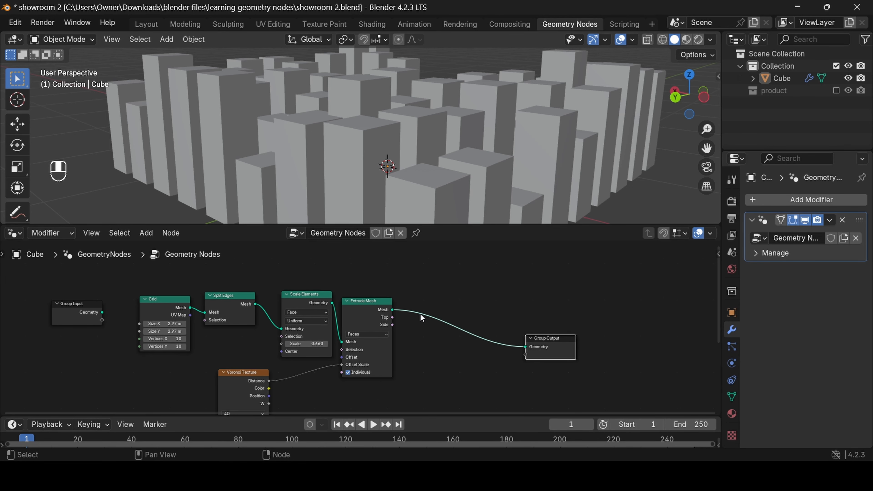
scroll(421, 313, up, 1)
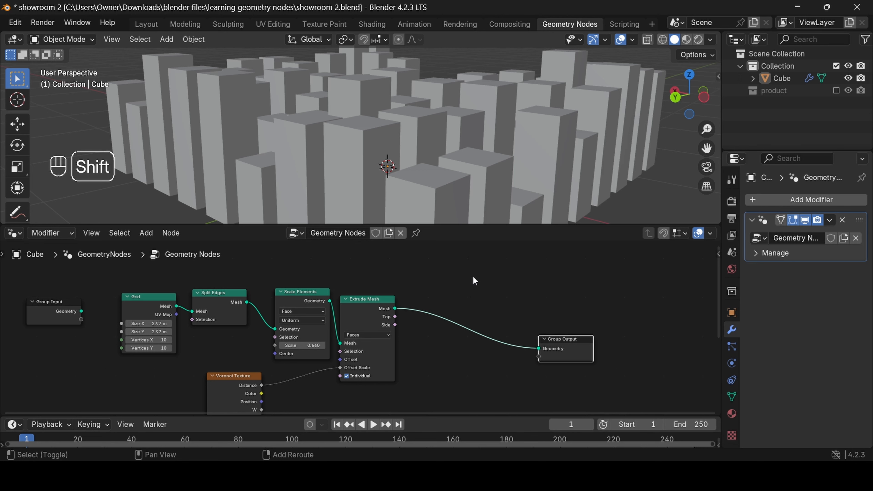
key(shift+a)
text(inst)
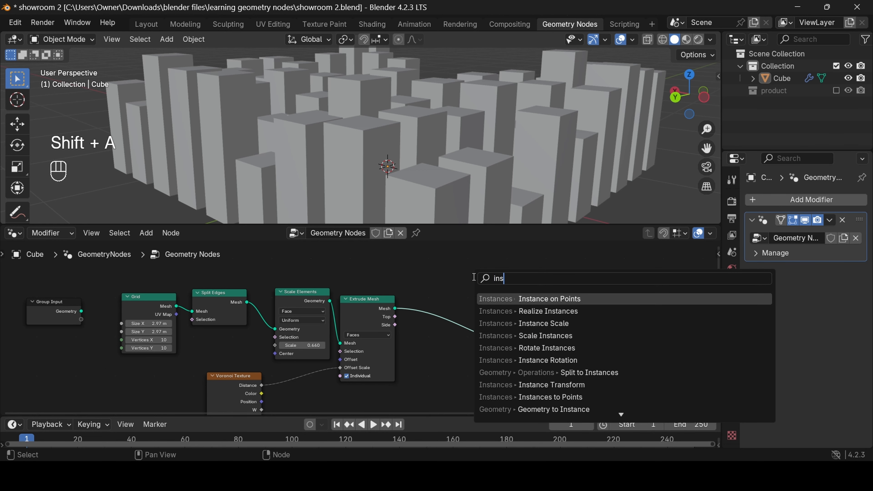
click(550, 299)
click(519, 323)
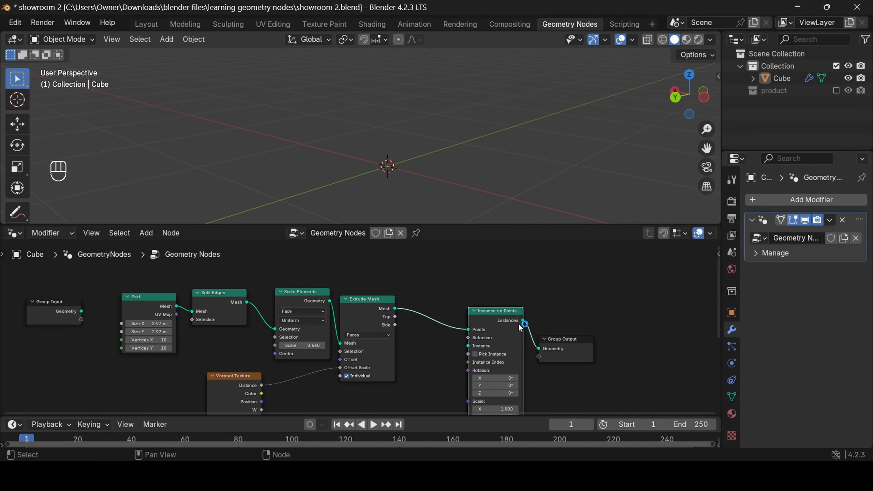
mouse_move(527, 328)
middle_down()
mouse_move(567, 314)
mouse_move(521, 325)
middle_up()
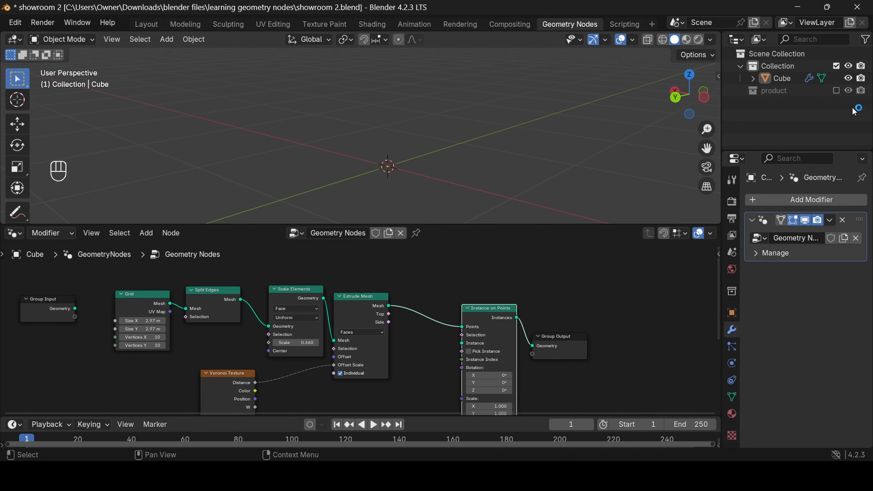
click(837, 90)
middle_drag(180, 193, 135, 149)
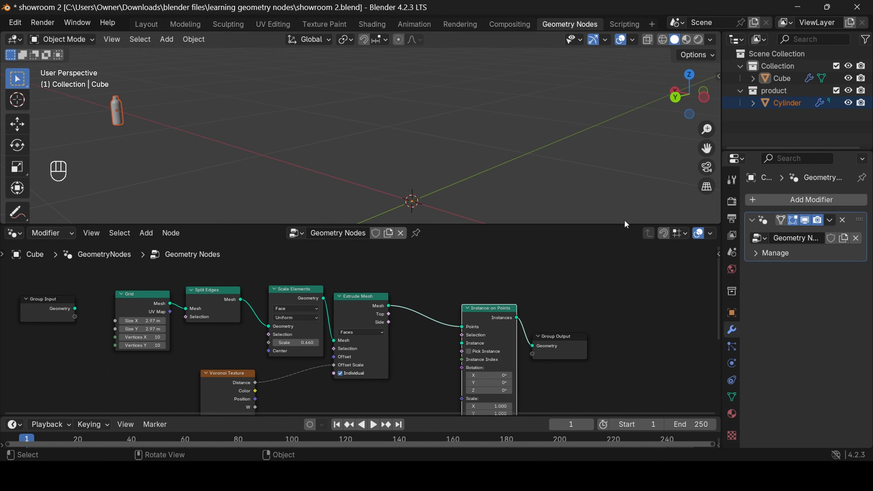
Try a UV Sphere and a Cube primitive as the Instance on Points instance, and delete the Cube node
drag(461, 343, 443, 361)
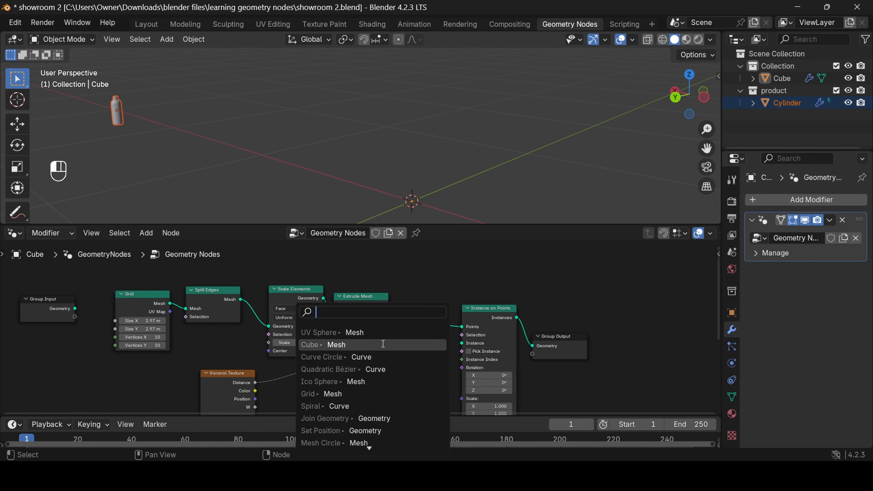
click(377, 336)
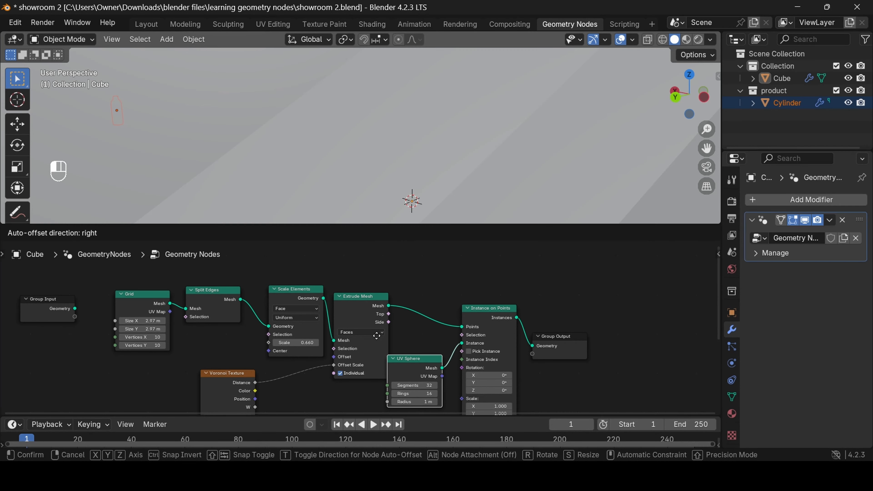
right_click(383, 330)
drag(462, 343, 420, 376)
click(356, 345)
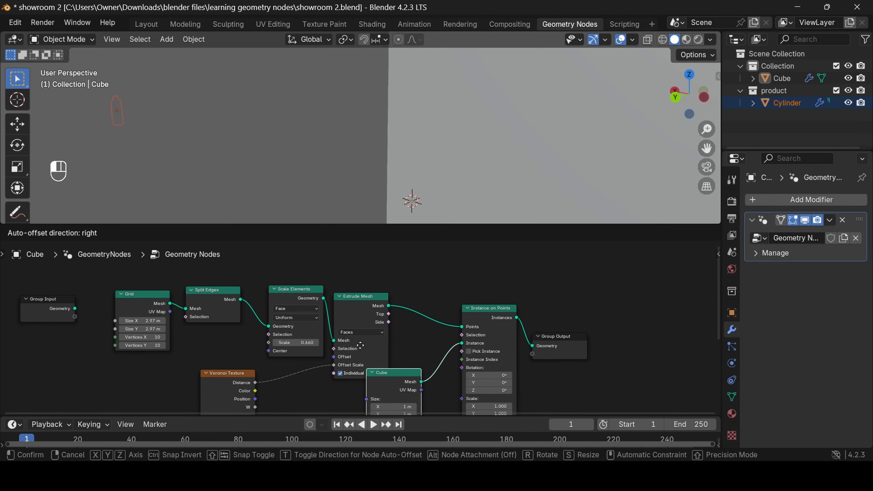
scroll(486, 140, up, 5)
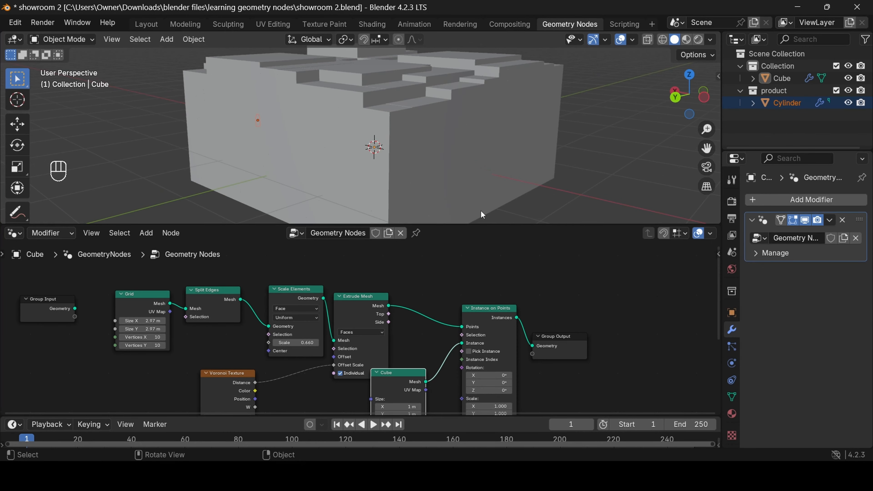
key(Delete)
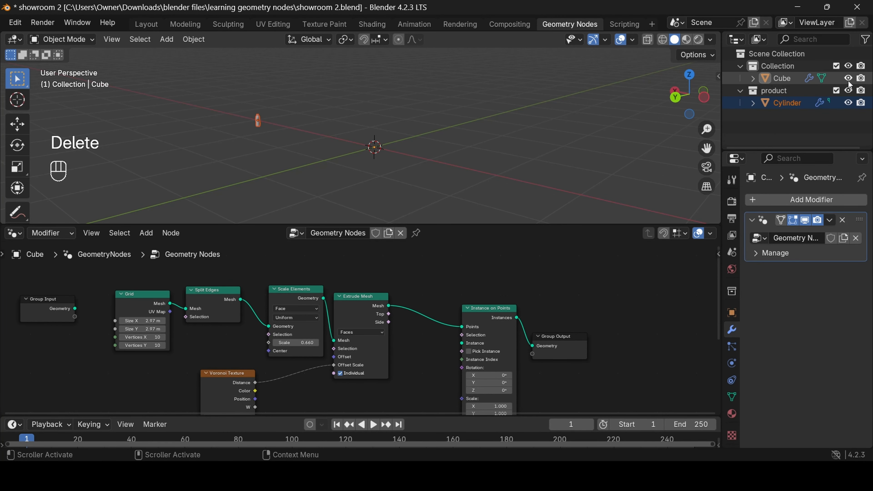
Add an Object Info node for the Cylinder bottle and link its Geometry to the Instance on Points node's Instance
drag(781, 106, 429, 382)
scroll(502, 310, up, 3)
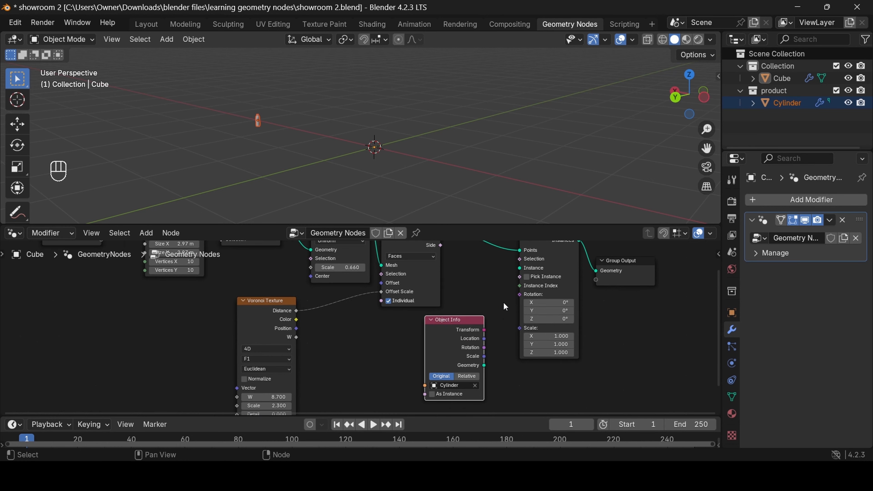
drag(509, 371, 546, 292)
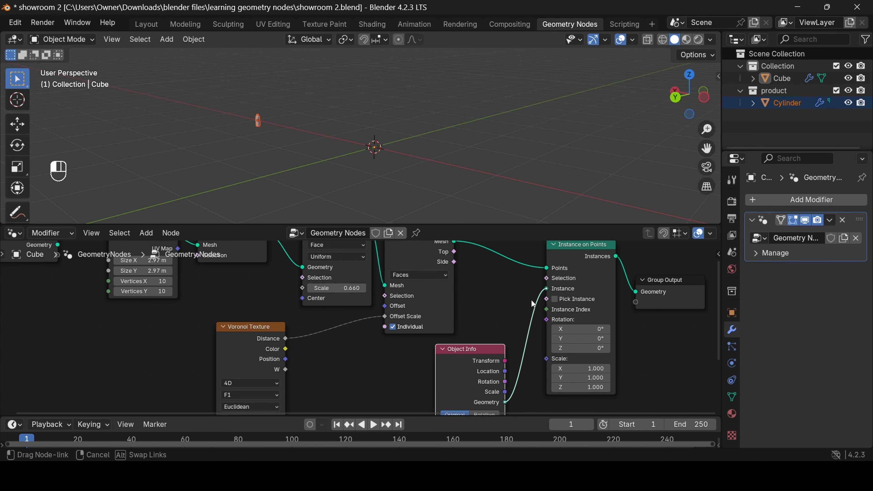
drag(480, 369, 475, 370)
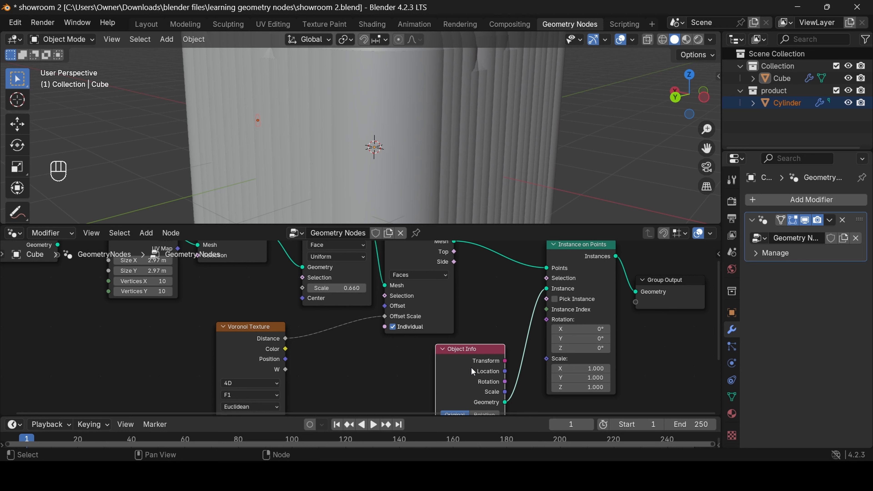
drag(441, 369, 435, 369)
Mute the Object Info node and set the Instance on Points scale to 0.290 on all three axes
drag(678, 101, 522, 344)
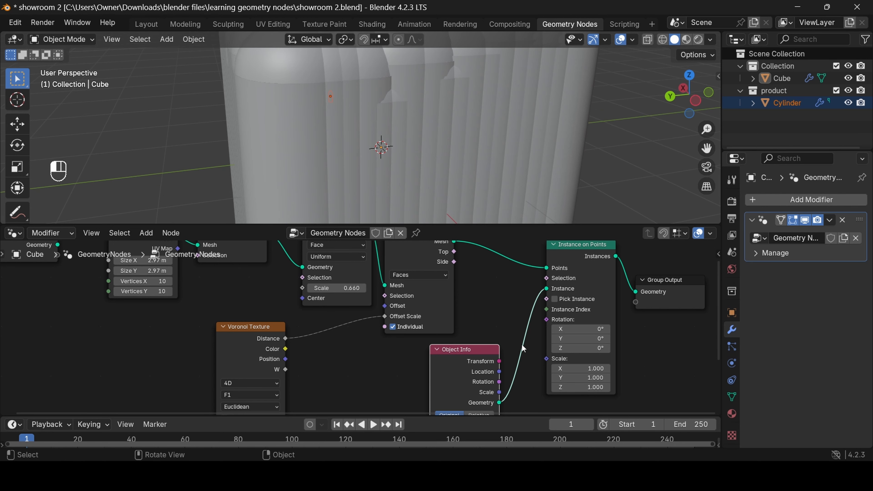
scroll(624, 108, down, 2)
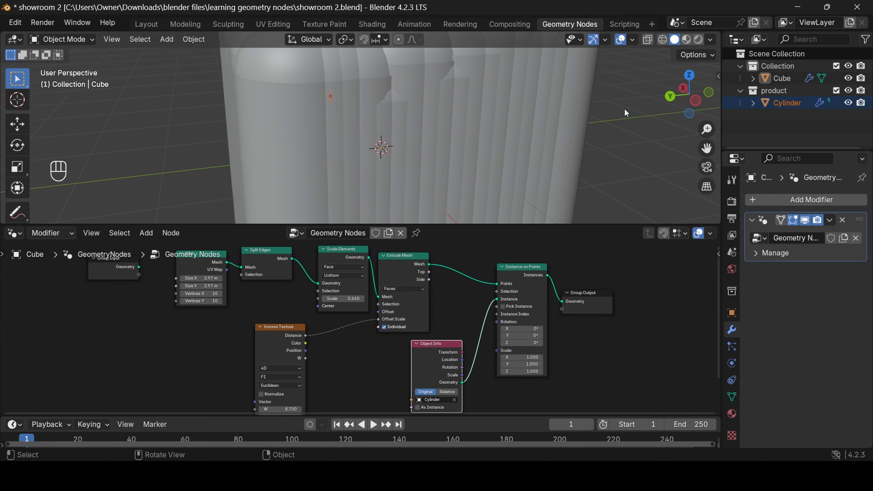
scroll(588, 125, down, 3)
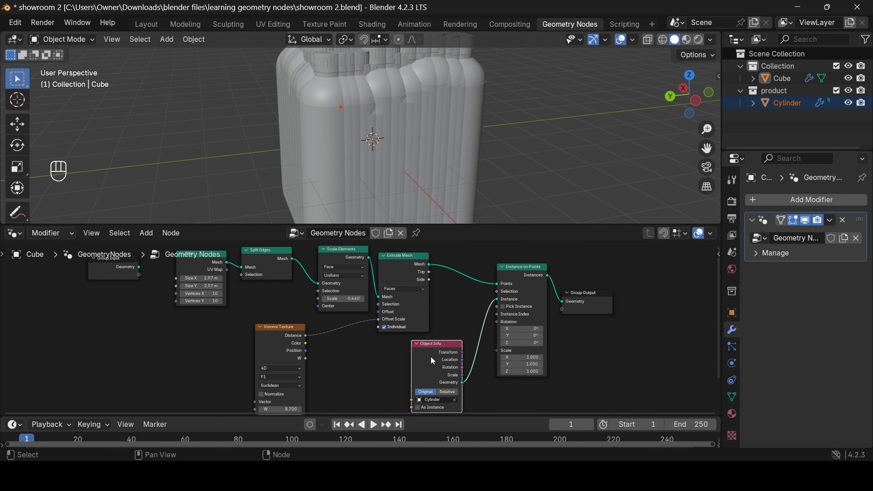
key(m)
scroll(532, 131, up, 5)
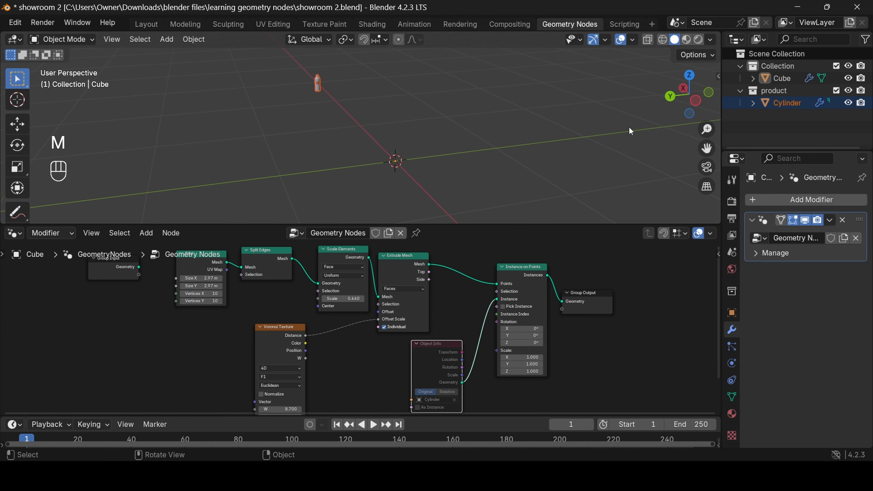
drag(688, 102, 695, 97)
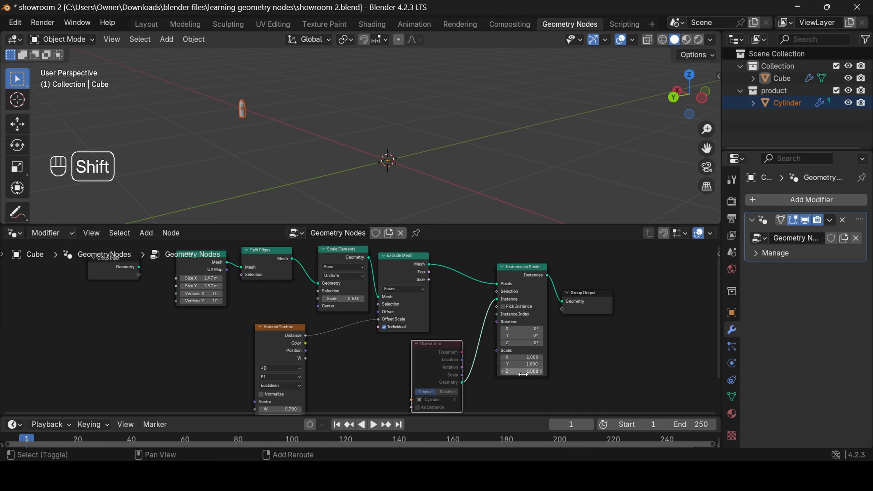
shift+drag(531, 357, 446, 351)
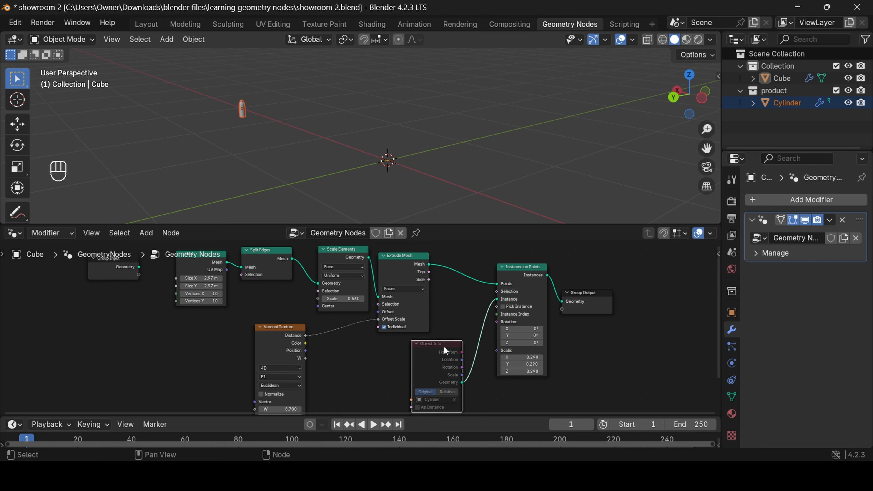
Unmute the Object Info node, detach it from the Instance on Points node, and move it aside
key(m)
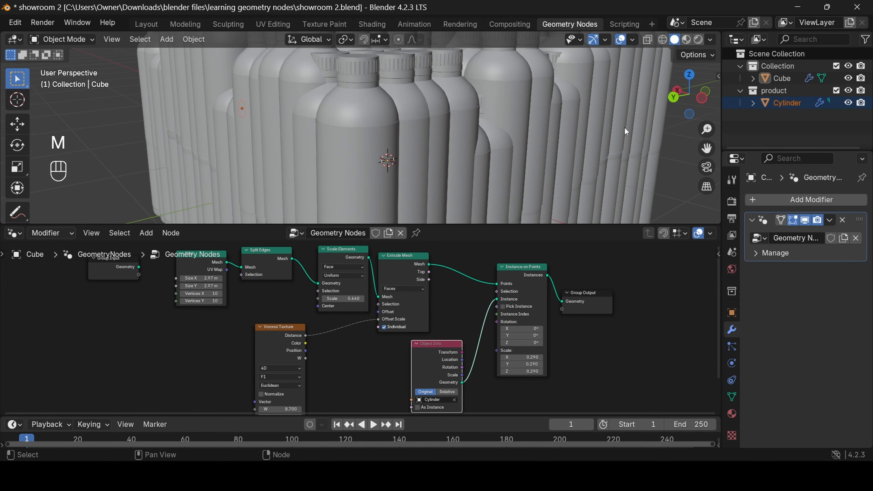
scroll(651, 113, down, 6)
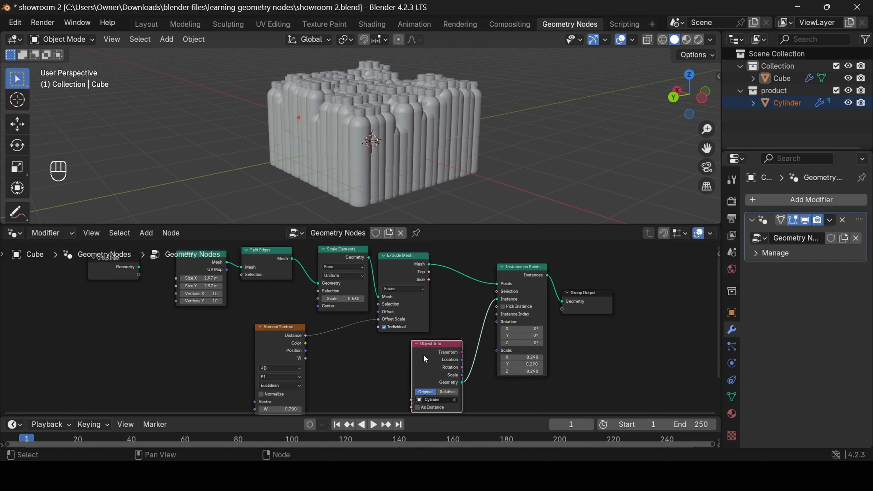
key(m)
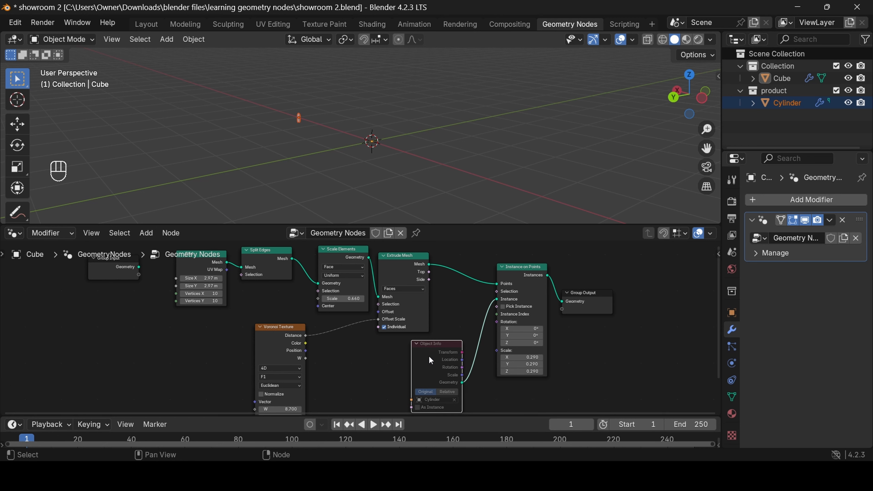
key(m)
alt+drag(438, 346, 374, 379)
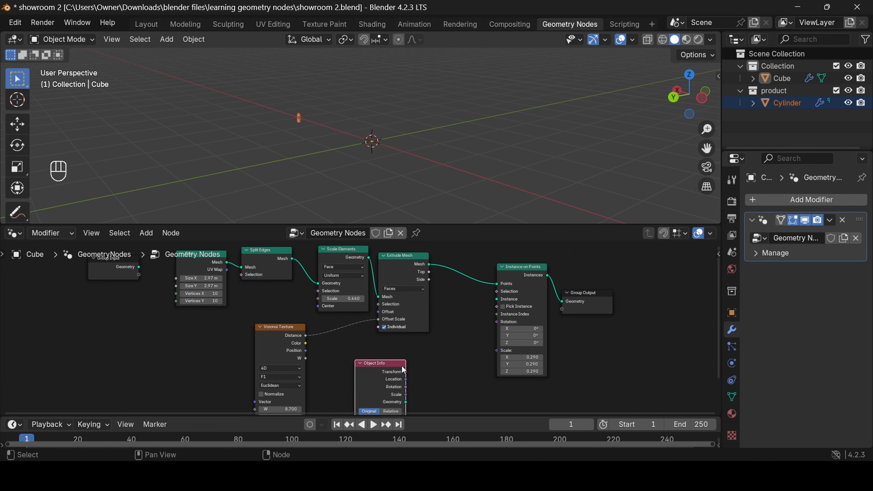
Add a UV Sphere primitive as a placeholder feeding the Instance input of Instance on Points
drag(497, 292, 471, 339)
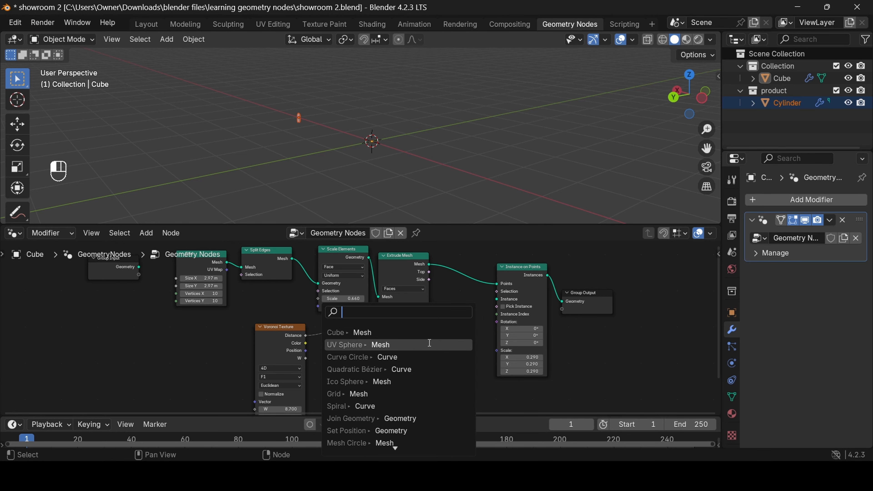
click(421, 345)
click(423, 348)
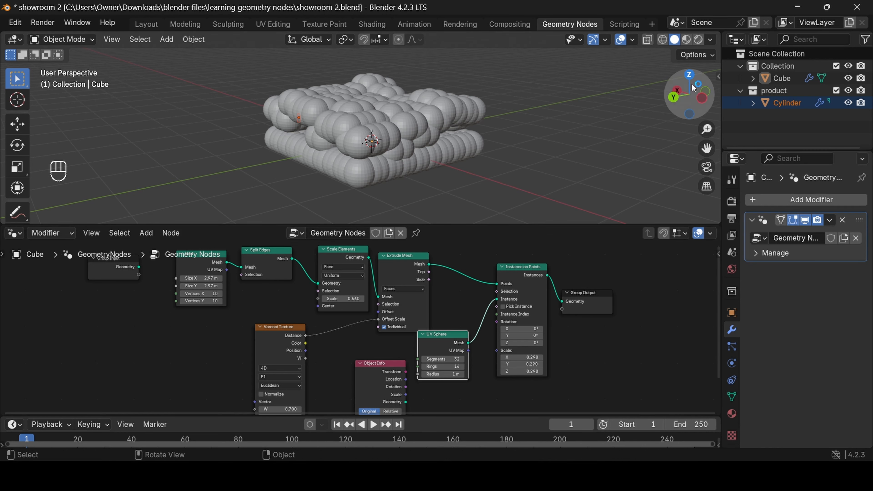
drag(698, 86, 657, 128)
scroll(457, 93, up, 5)
scroll(433, 144, down, 4)
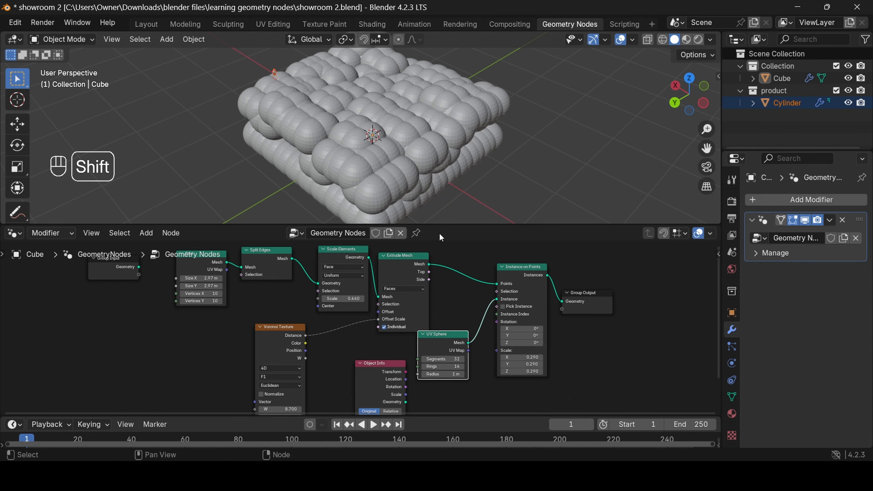
Insert a Mesh to Points node between the Extrude Mesh and Instance on Points nodes
key(shift+a)
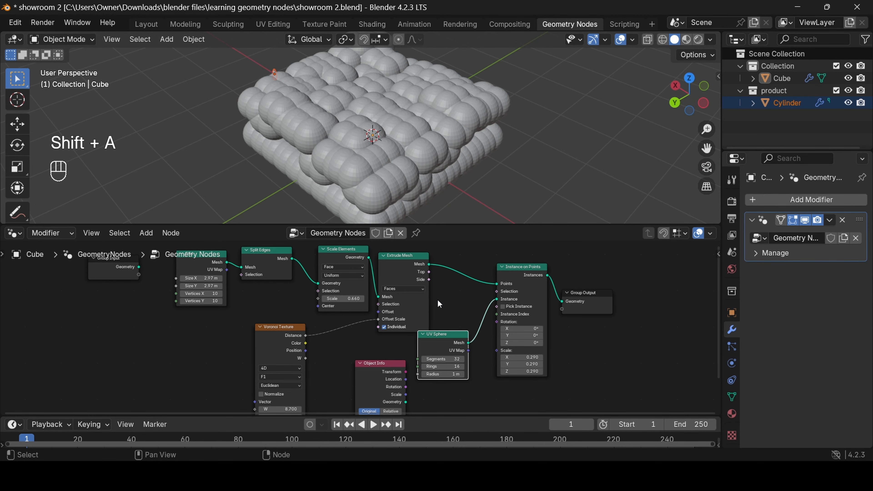
key(shift+a)
mouse_move(443, 299)
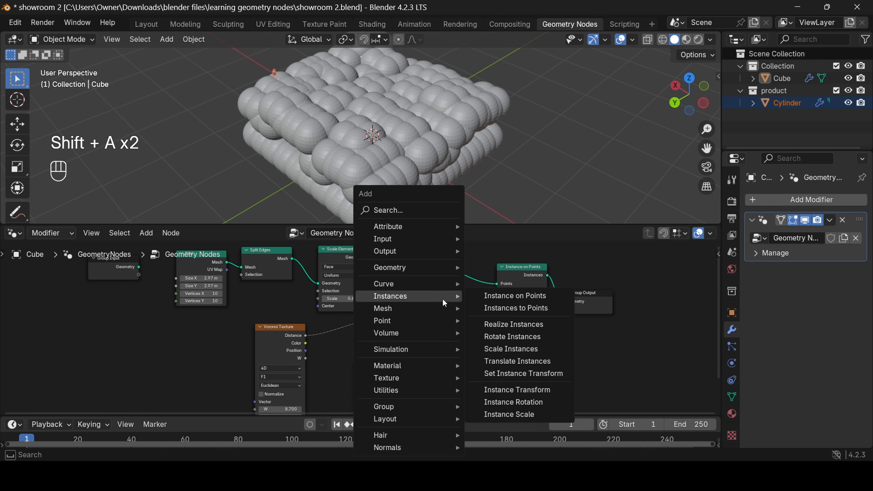
text(mesh t)
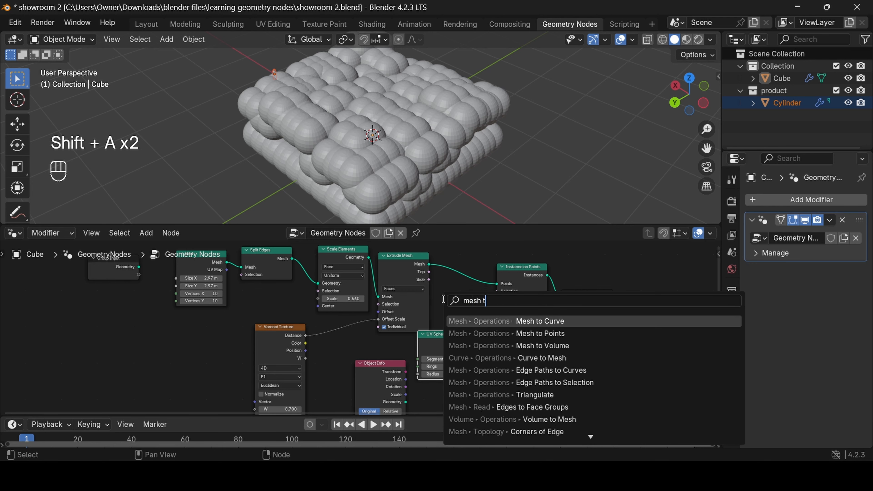
click(483, 335)
click(441, 270)
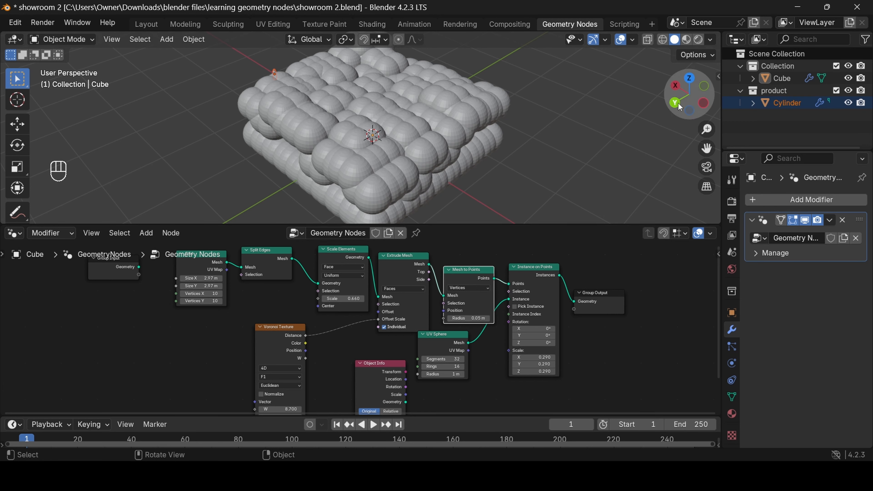
drag(677, 103, 683, 71)
scroll(515, 202, up, 1)
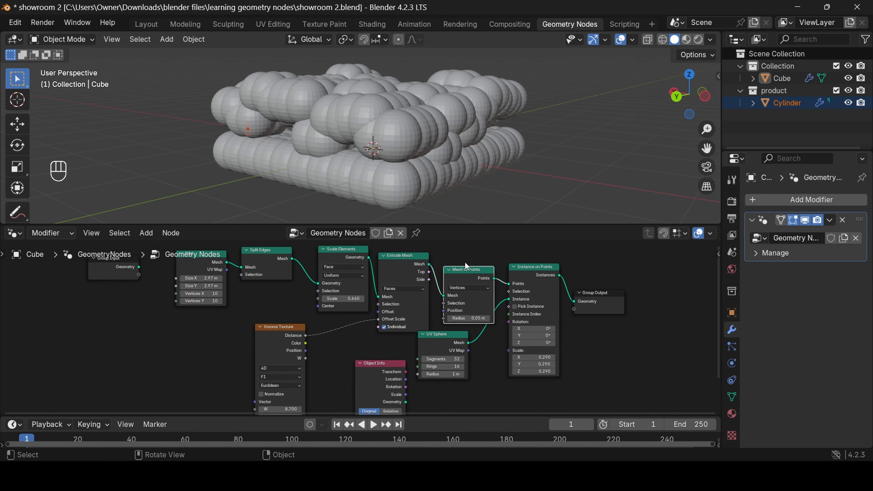
Set Mesh to Points to Faces and link Extrude Mesh's Top output to its Selection input
click(463, 288)
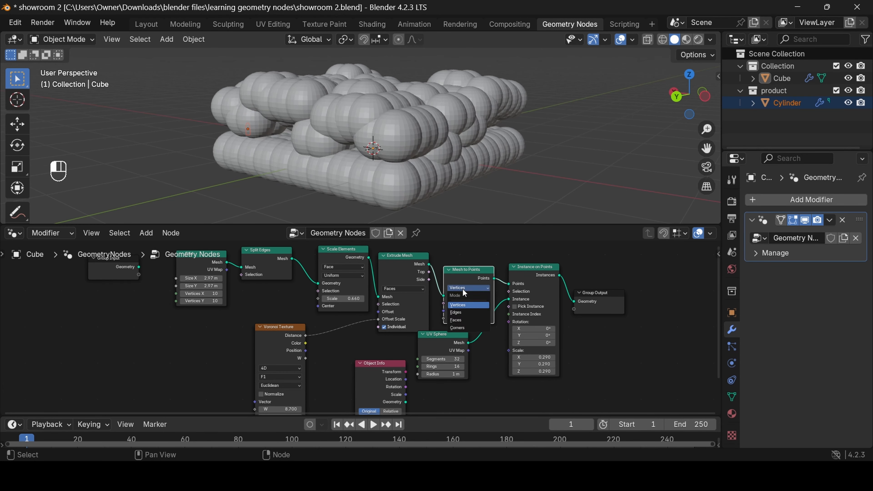
click(459, 320)
drag(665, 108, 683, 91)
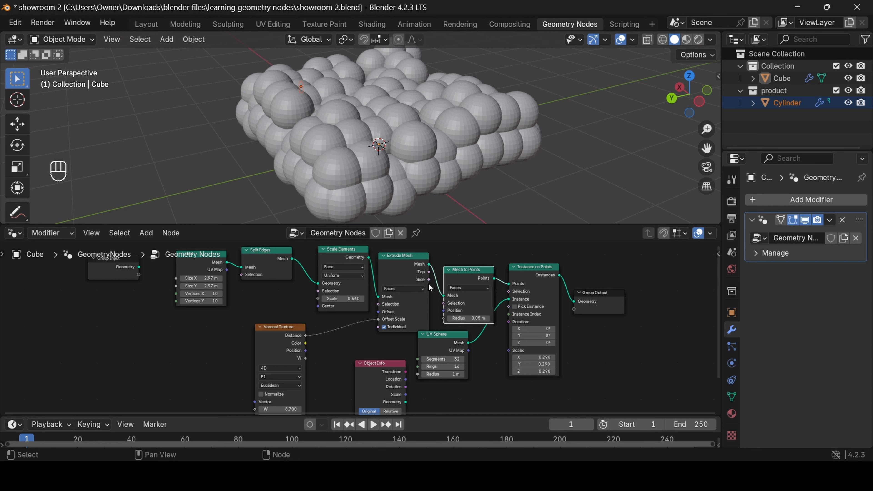
drag(404, 277, 443, 303)
mouse_move(691, 97)
mouse_down()
mouse_move(684, 81)
mouse_move(726, 75)
mouse_move(762, 112)
mouse_move(727, 77)
mouse_move(691, 93)
mouse_up()
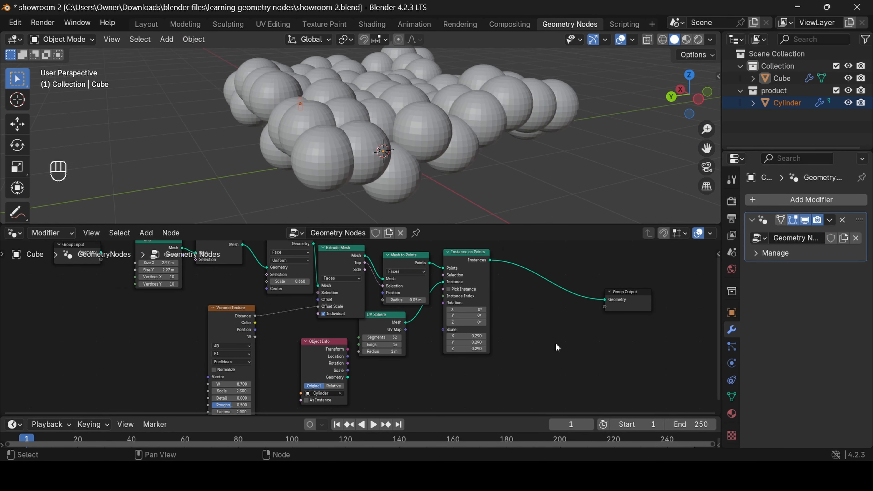
Insert a Join Geometry node before Group Output and link Extrude Mesh's Mesh output to it as well
scroll(555, 343, up, 2)
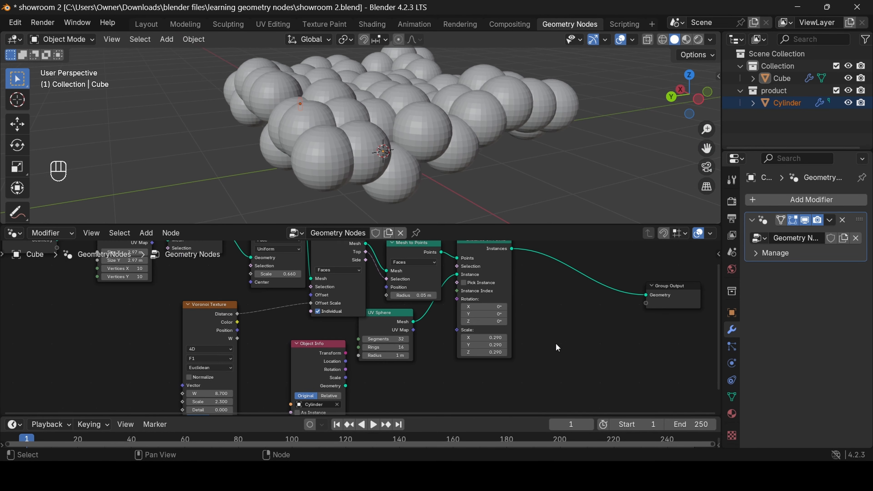
scroll(556, 344, down, 2)
key(shift+a)
mouse_move(556, 344)
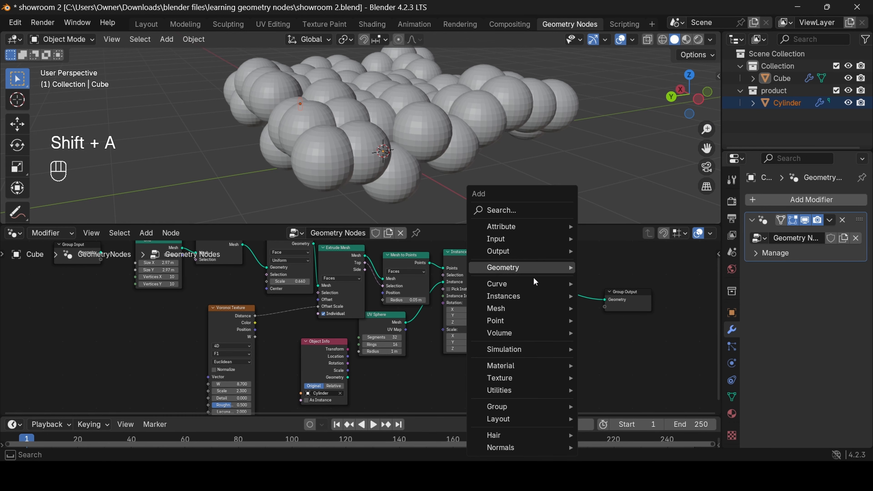
mouse_move(530, 271)
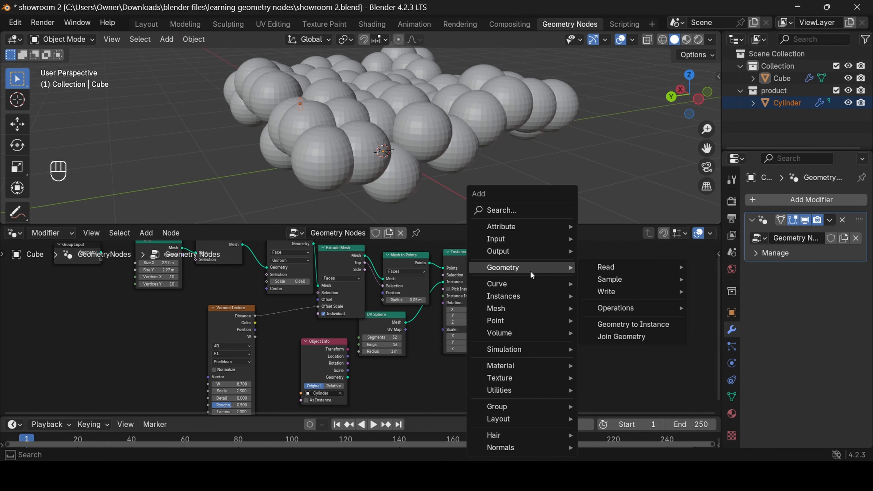
click(622, 337)
click(559, 280)
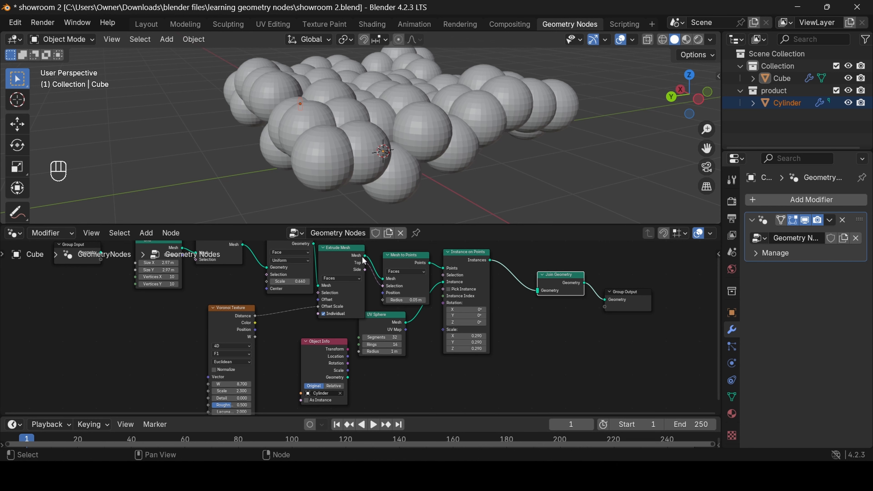
drag(364, 256, 534, 295)
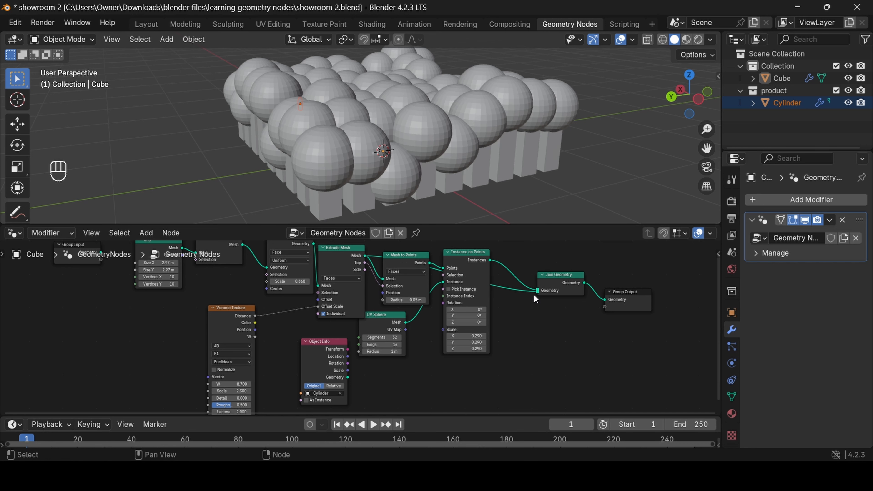
Set the Instance on Points scale to -0.070 on all three axes to shrink the spheres
drag(677, 108, 724, 100)
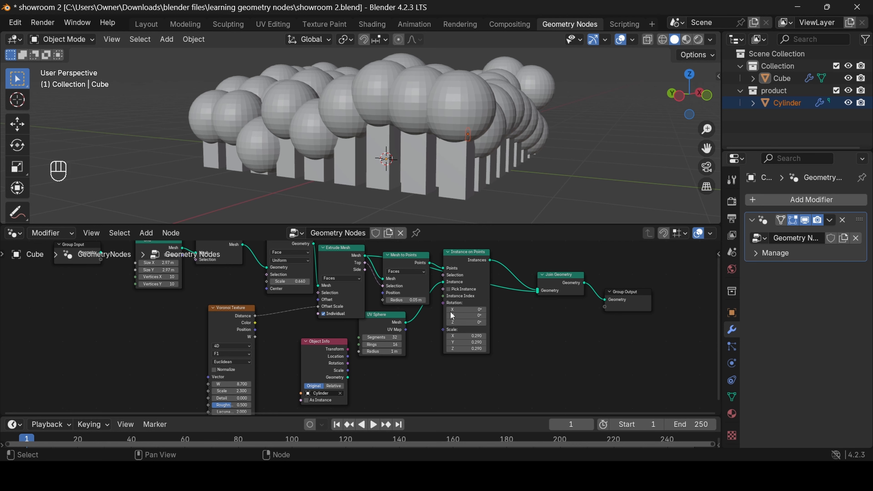
shift+drag(467, 337, 436, 349)
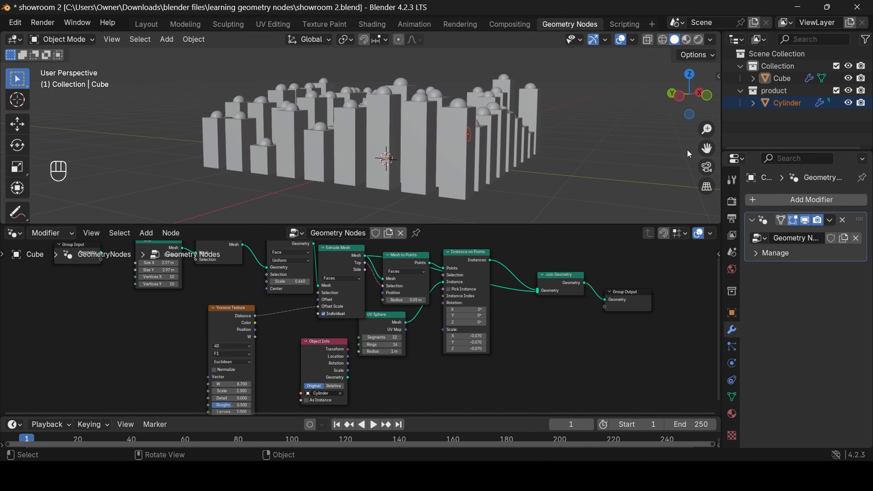
drag(689, 95, 542, 112)
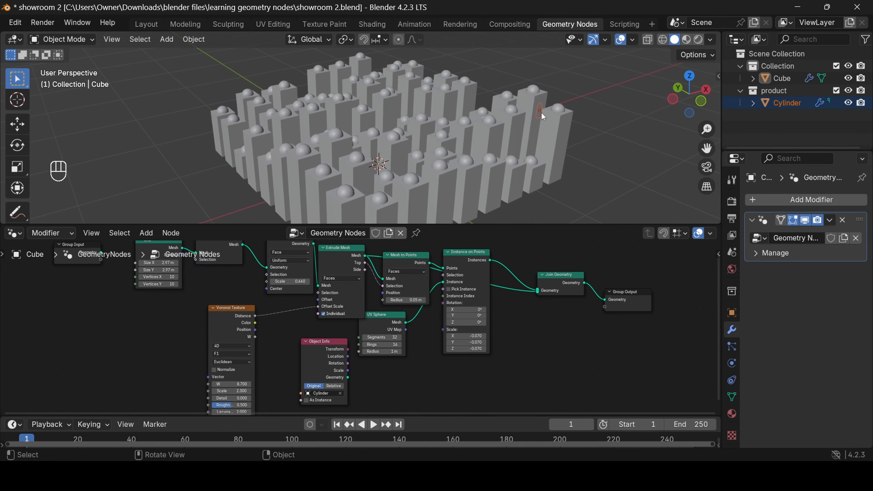
scroll(389, 345, down, 1)
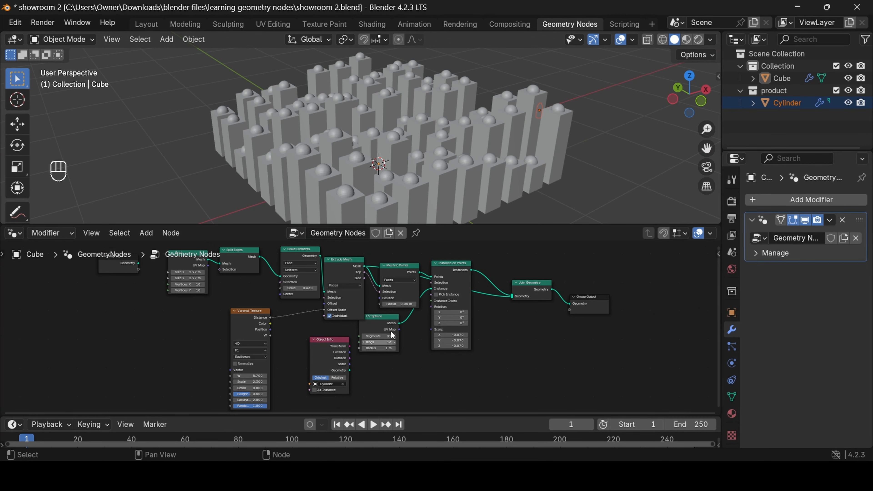
scroll(344, 305, down, 1)
Delete the UV Sphere node and link Object Info's Geometry to the Instance input of Instance on Points
drag(434, 276, 461, 265)
click(379, 324)
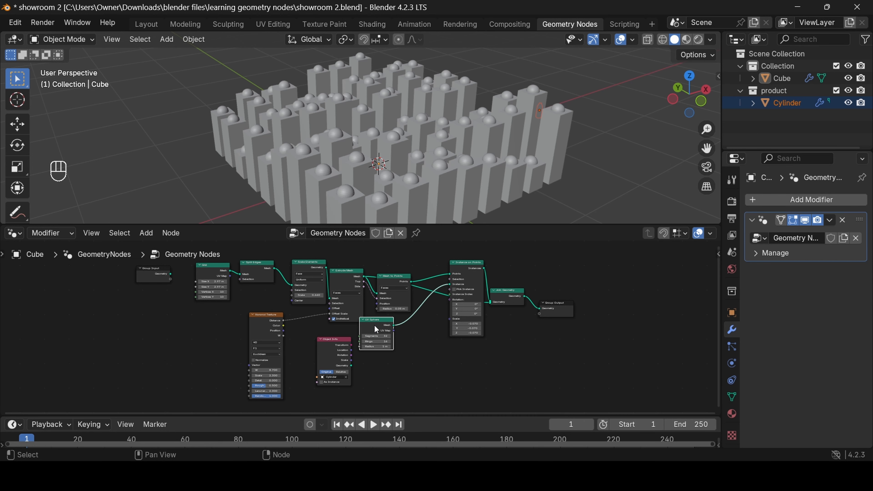
key(Delete)
scroll(352, 334, up, 2)
drag(348, 371, 483, 270)
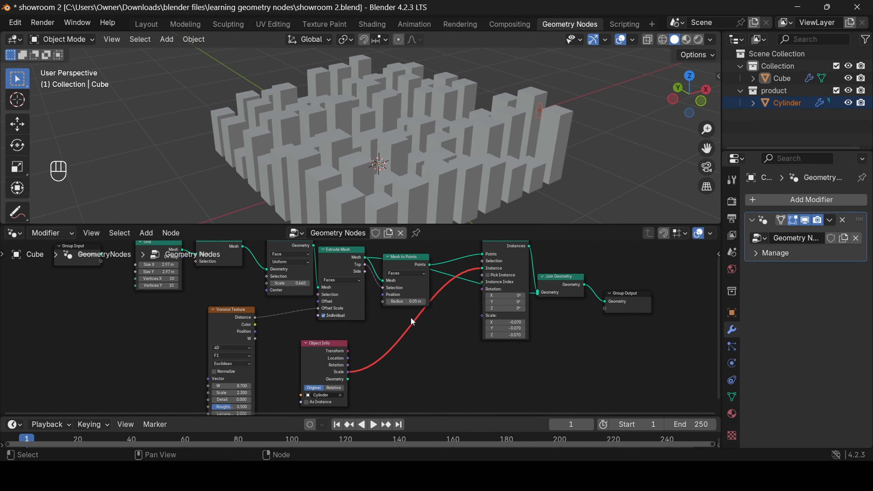
drag(349, 379, 480, 271)
middle_drag(539, 150, 548, 115)
scroll(597, 111, up, 2)
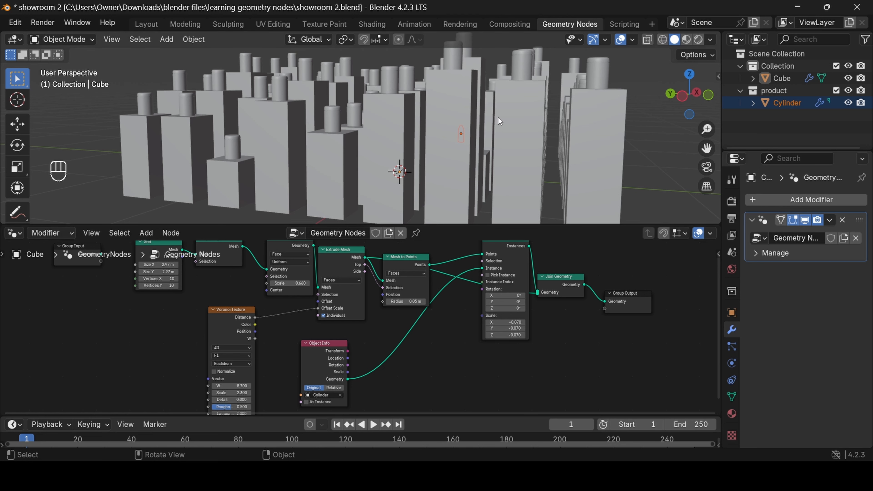
Set the Instance on Points scale to 0.070 on all three axes and inspect the bottles on the columns
drag(677, 70, 679, 100)
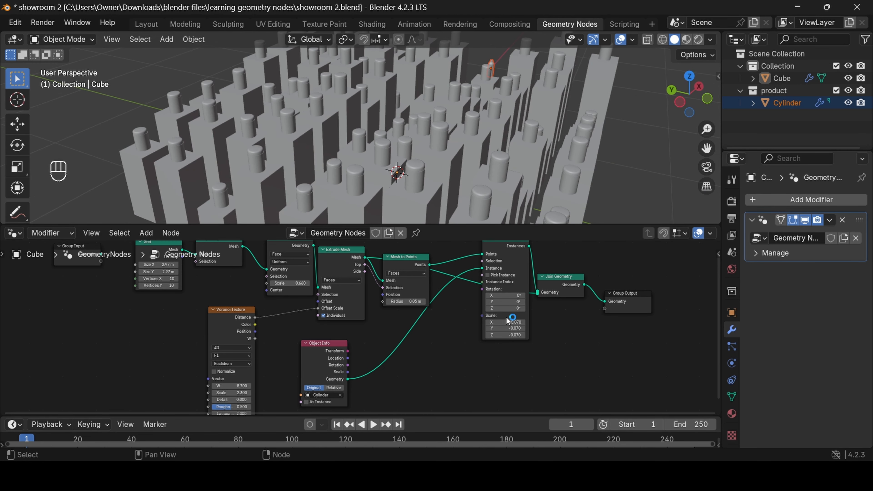
shift+drag(505, 322, 525, 322)
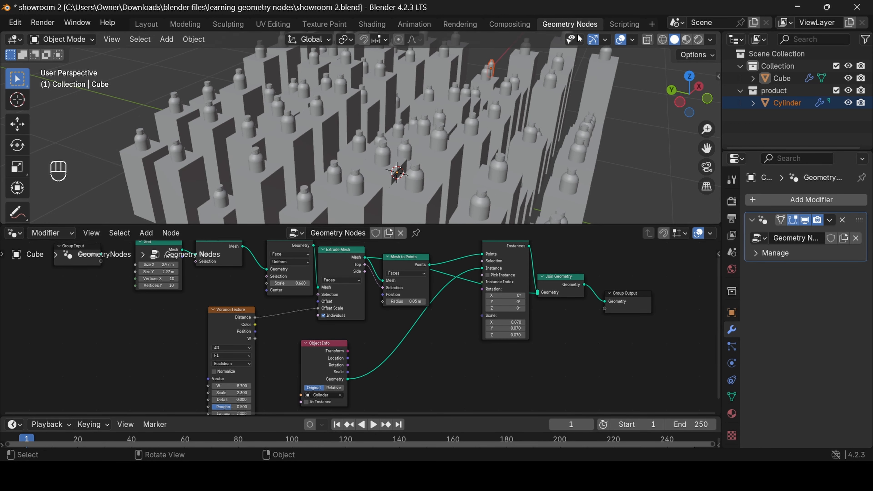
mouse_move(689, 95)
mouse_down()
mouse_move(683, 104)
mouse_move(691, 104)
mouse_up()
scroll(509, 190, up, 3)
scroll(441, 176, down, 4)
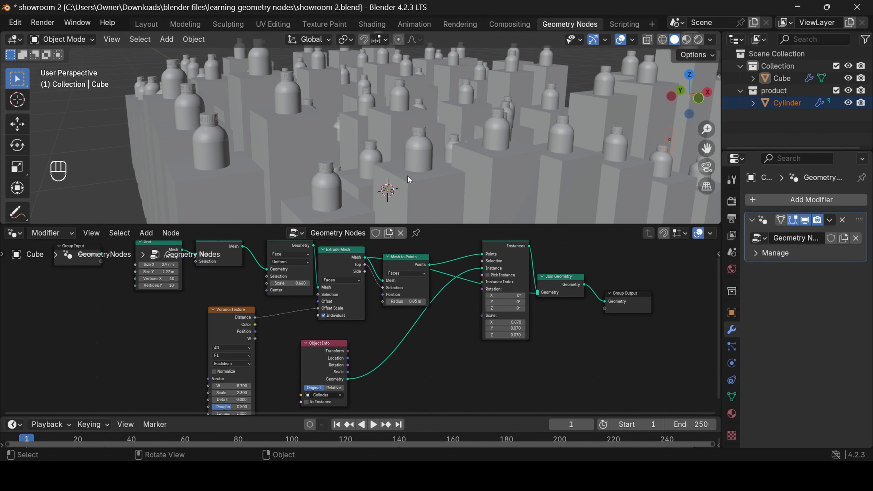
Move Join Geometry aside and insert a Transform Geometry node between it and Instance on Points
scroll(487, 288, down, 2)
drag(550, 283, 618, 319)
key(shift+a)
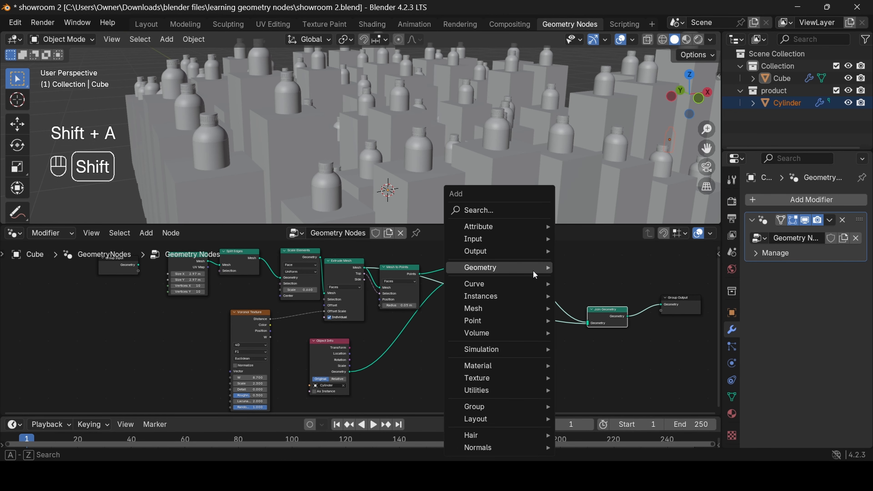
text(tr)
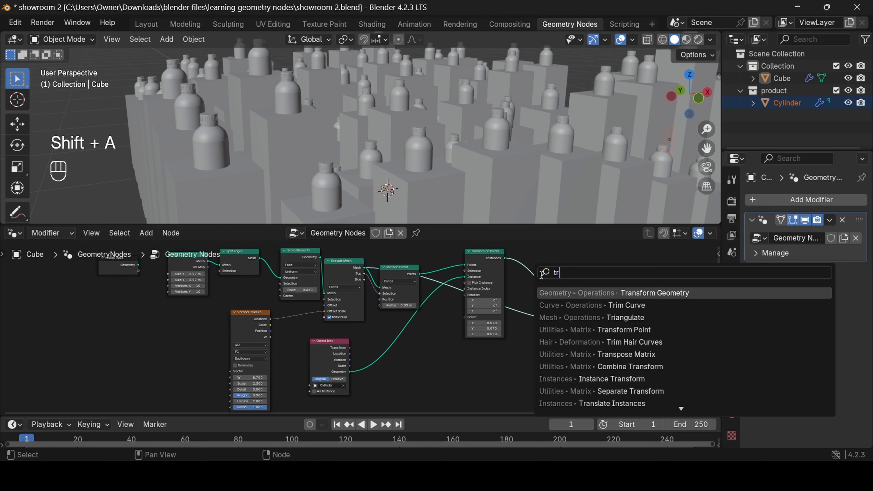
click(570, 292)
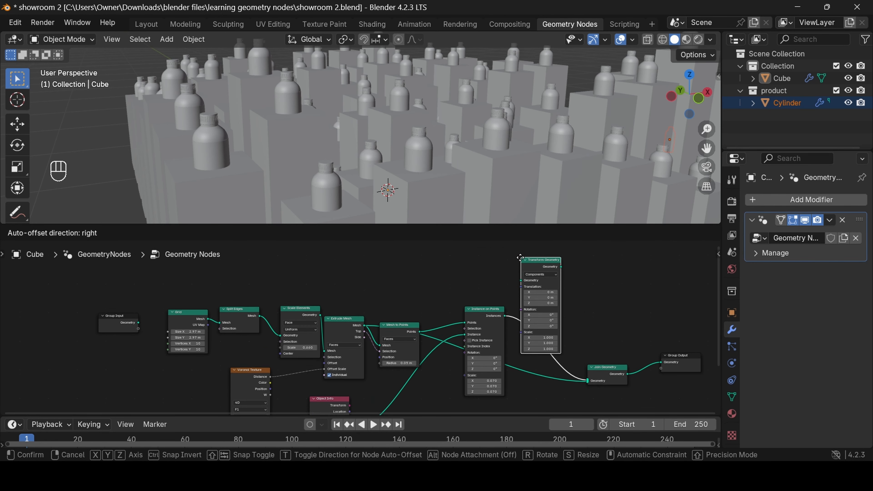
click(527, 308)
Raise the bottles by setting the Transform Geometry node's Z translation to 0.12 m
middle_drag(572, 339, 508, 284)
scroll(504, 286, up, 1)
scroll(505, 290, up, 2)
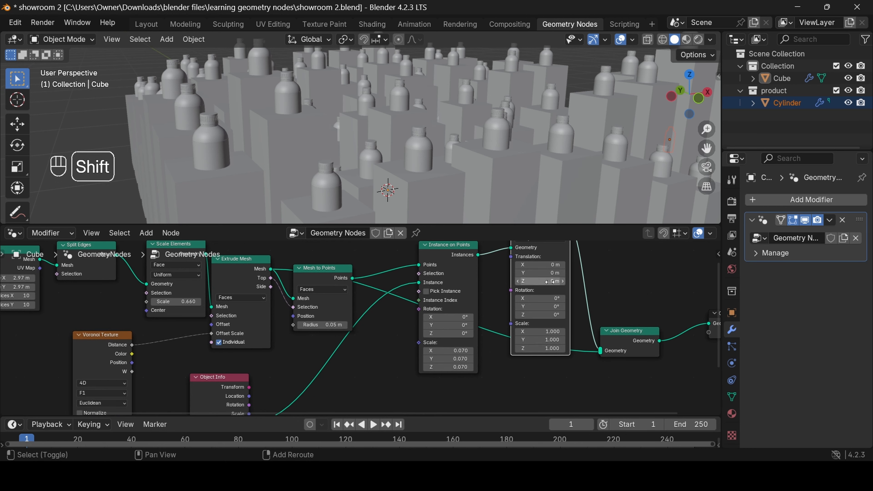
shift+drag(540, 281, 579, 281)
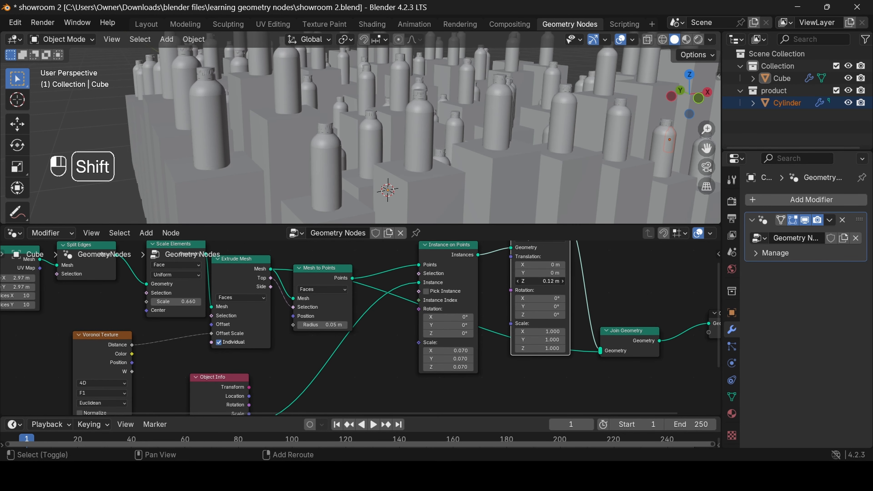
Set the Voronoi Texture node's W value to 8.400 to vary the column heights
scroll(581, 167, down, 3)
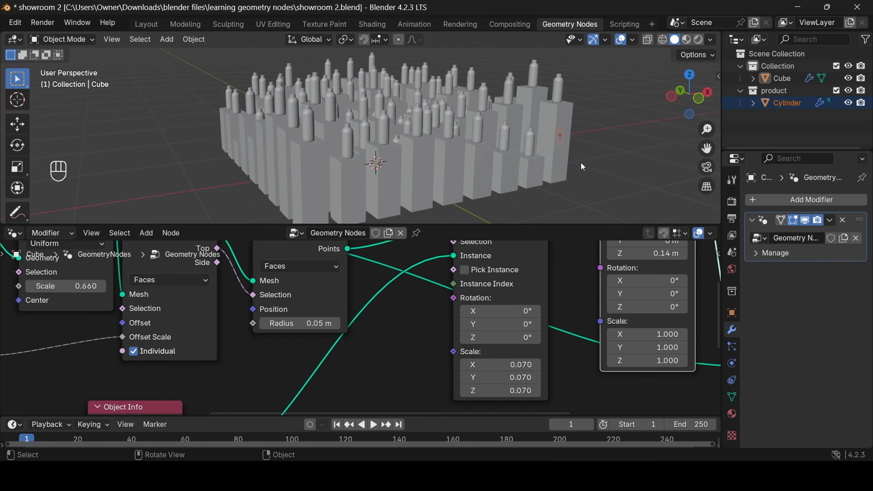
scroll(581, 163, down, 1)
scroll(616, 176, up, 1)
scroll(244, 342, up, 1)
middle_drag(244, 342, 584, 390)
scroll(376, 325, down, 2)
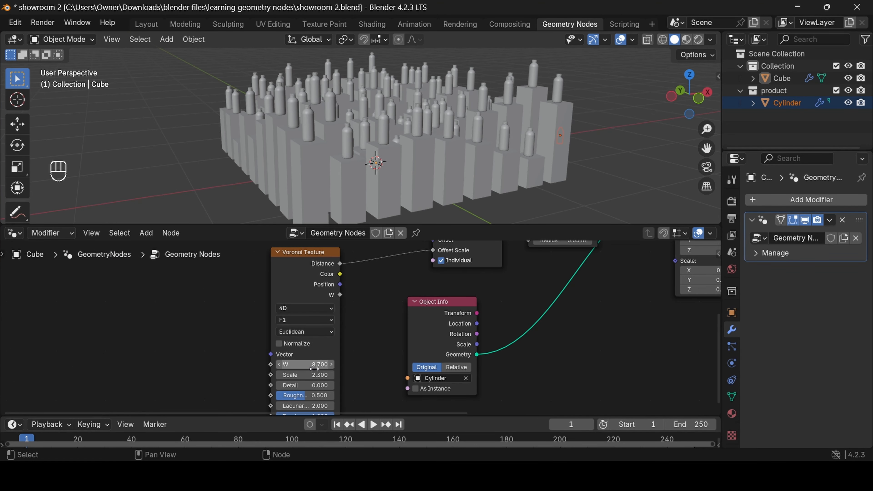
mouse_move(304, 365)
mouse_down()
mouse_move(380, 365)
mouse_move(311, 365)
mouse_up()
scroll(483, 350, down, 2)
scroll(501, 320, down, 3)
scroll(371, 333, up, 4)
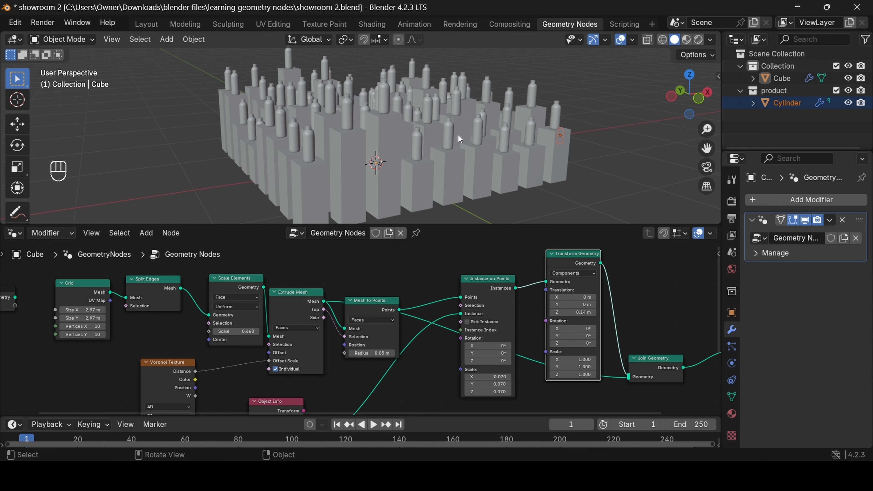
Link Object Info's Scale output to the Scale input of Instance on Points
scroll(489, 347, down, 1)
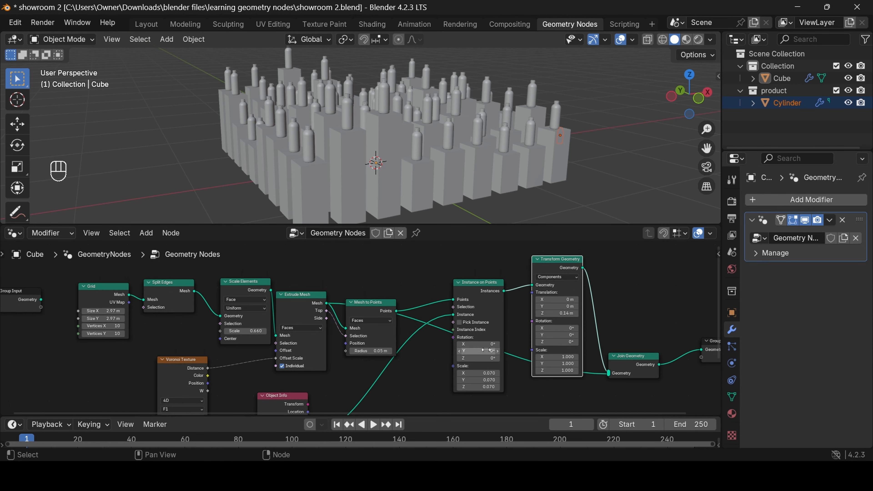
middle_drag(487, 351, 539, 318)
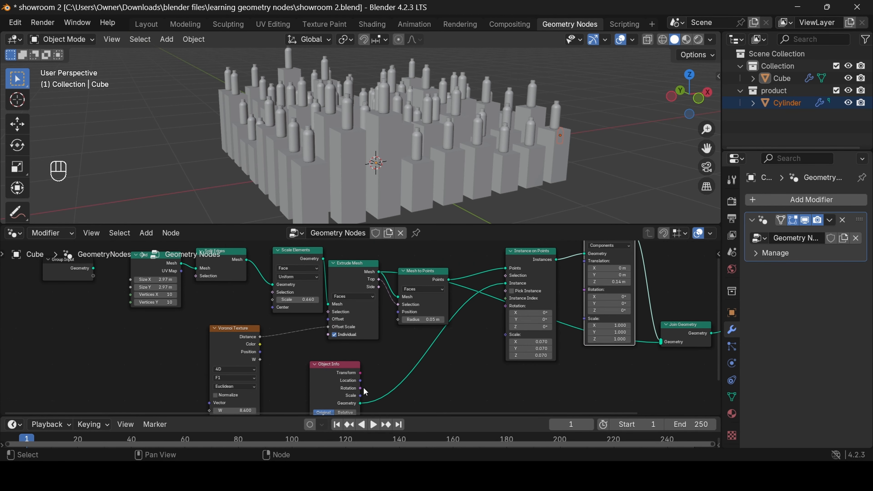
scroll(602, 131, down, 1)
drag(697, 84, 606, 188)
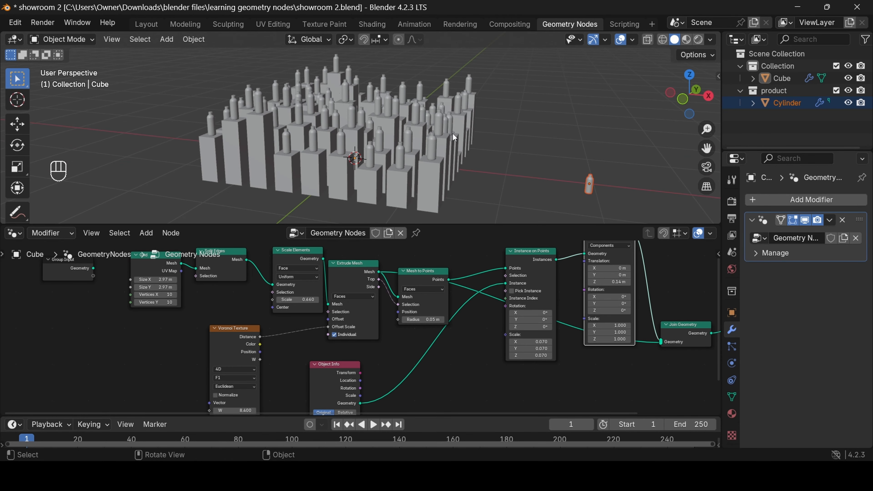
middle_drag(430, 384, 431, 360)
scroll(377, 376, up, 1)
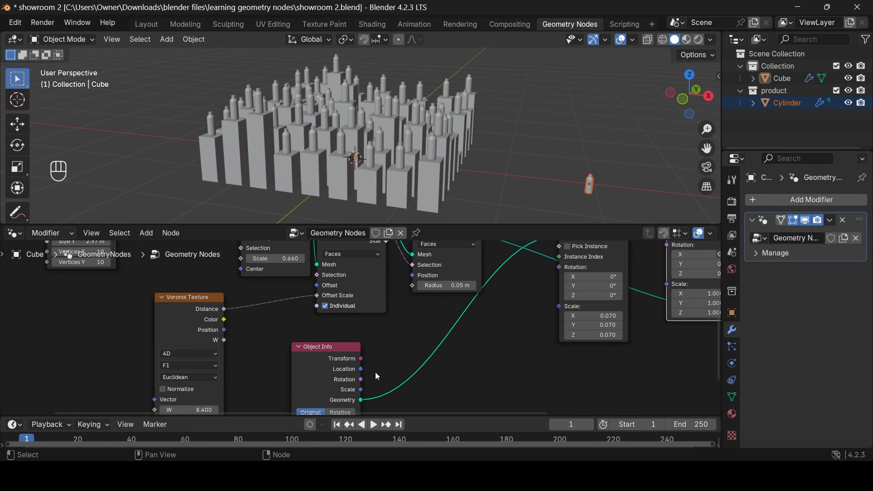
drag(361, 390, 558, 306)
scroll(488, 176, up, 5)
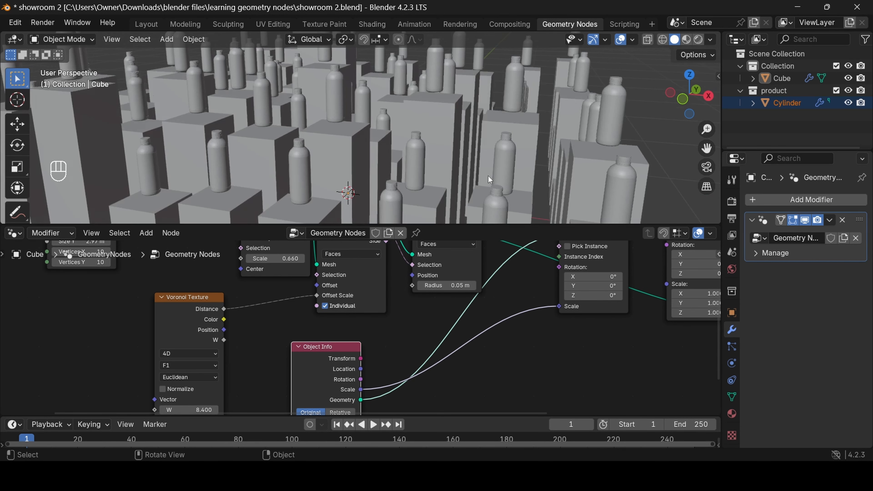
Lower the bottles onto the columns by setting the Transform Geometry node's Z translation to 0.11 m
drag(683, 99, 671, 89)
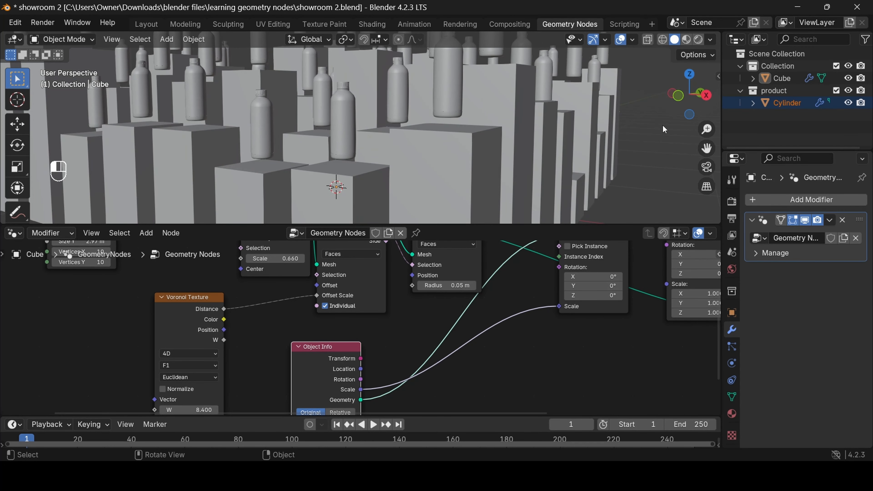
middle_drag(565, 328, 405, 403)
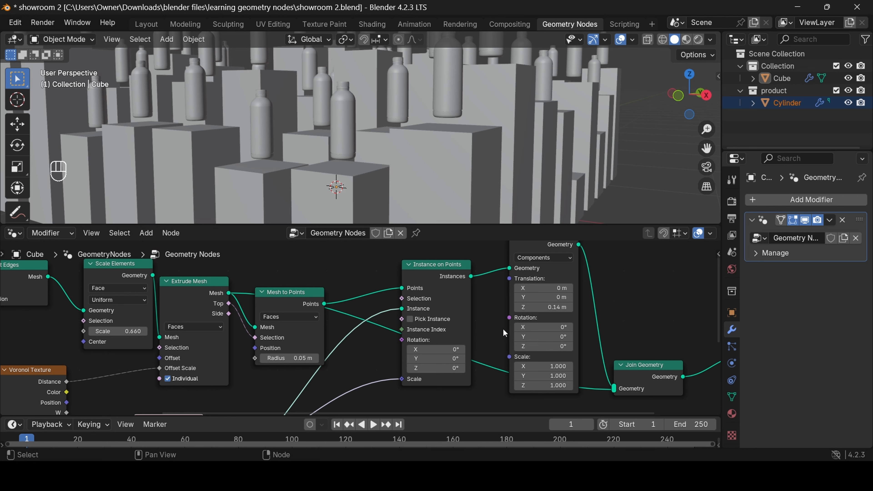
mouse_move(543, 307)
mouse_down()
mouse_move(552, 307)
mouse_move(540, 307)
mouse_up()
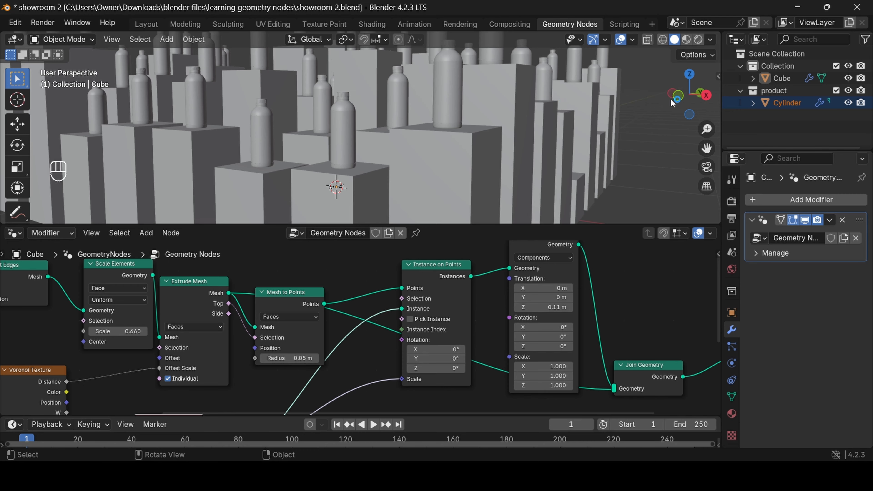
drag(674, 100, 702, 108)
scroll(482, 122, down, 6)
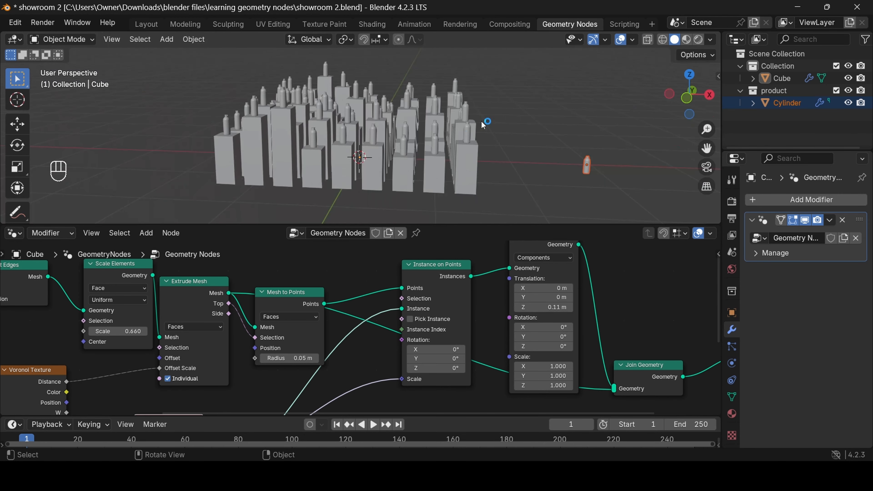
middle_drag(302, 377, 278, 323)
scroll(332, 340, down, 6)
scroll(371, 331, up, 2)
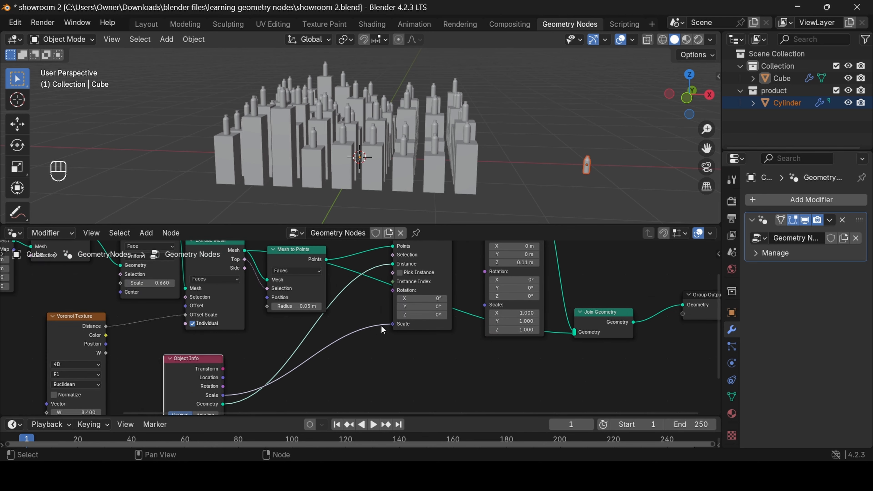
Switch to the other Blender window with the showroom file, inspect its column node setup and play its animation
mouse_move(574, 479)
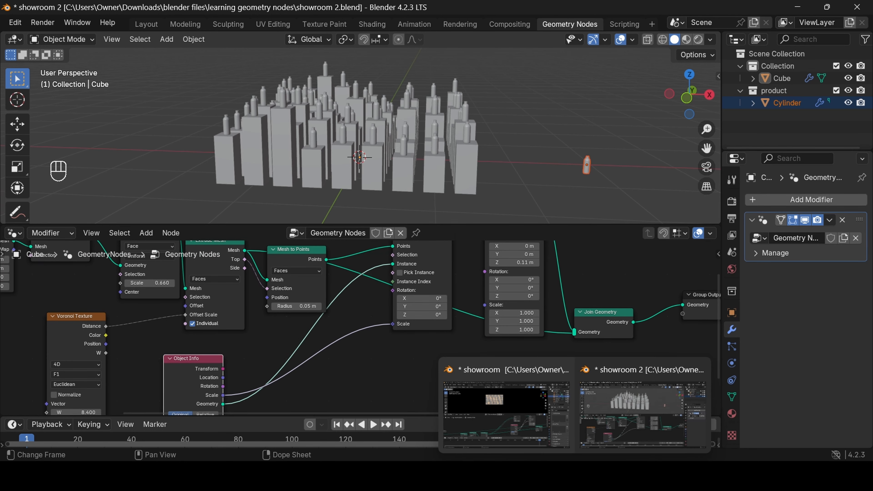
click(560, 430)
scroll(549, 342, down, 1)
middle_drag(549, 342, 627, 279)
middle_drag(301, 339, 382, 298)
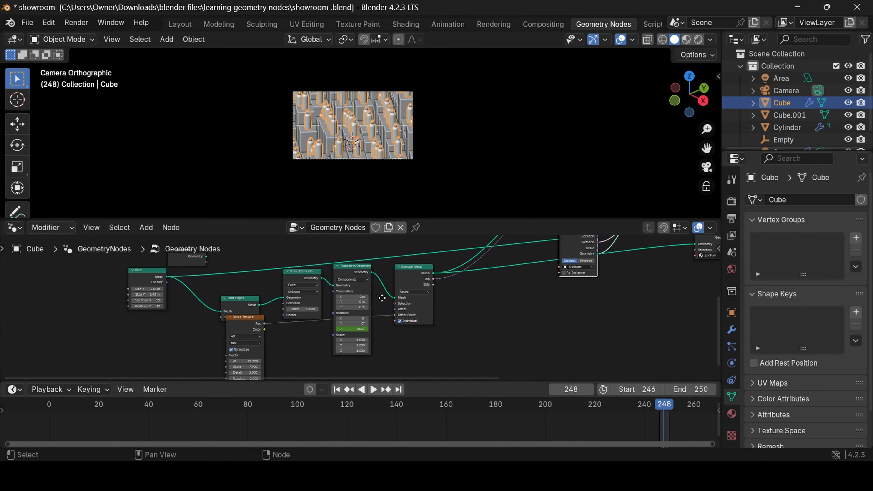
drag(702, 99, 649, 111)
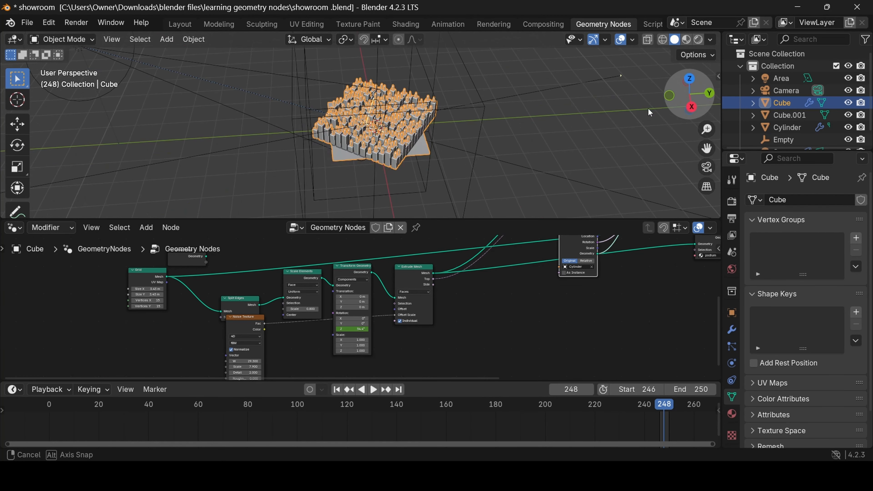
key(space)
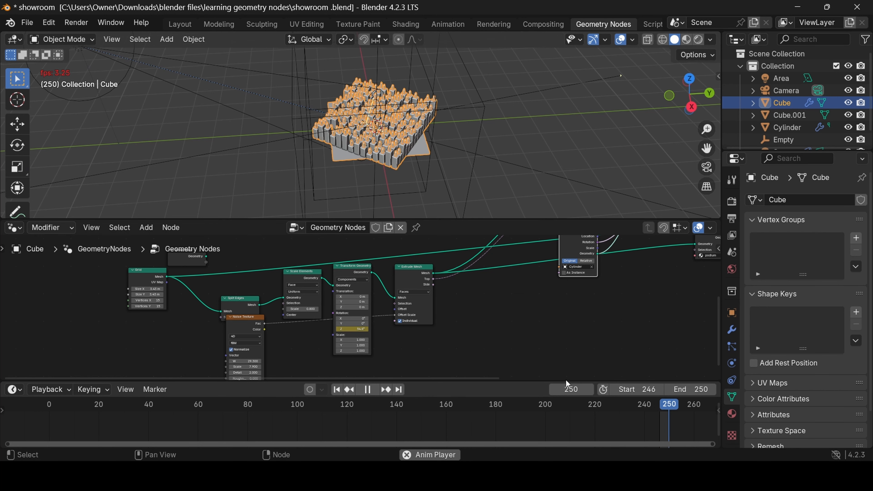
key(space)
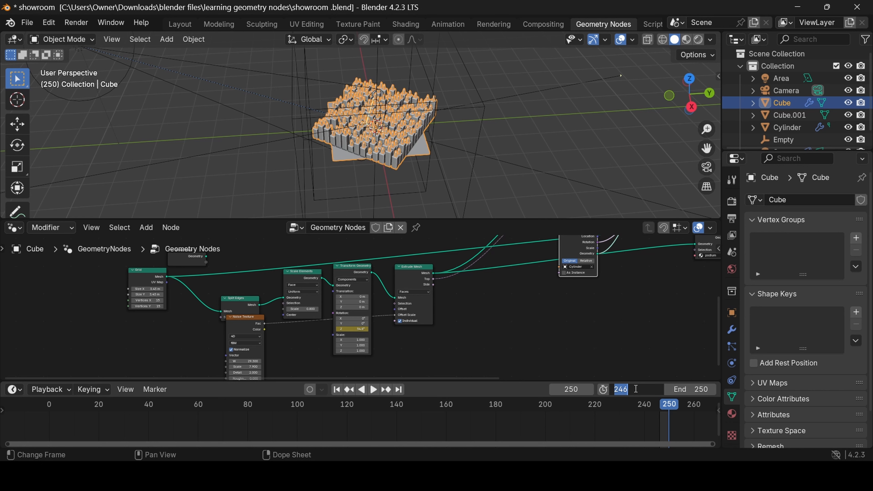
Set the showroom file's start frame to 1 and play the animation from there
text(1)
key(Return)
key(space)
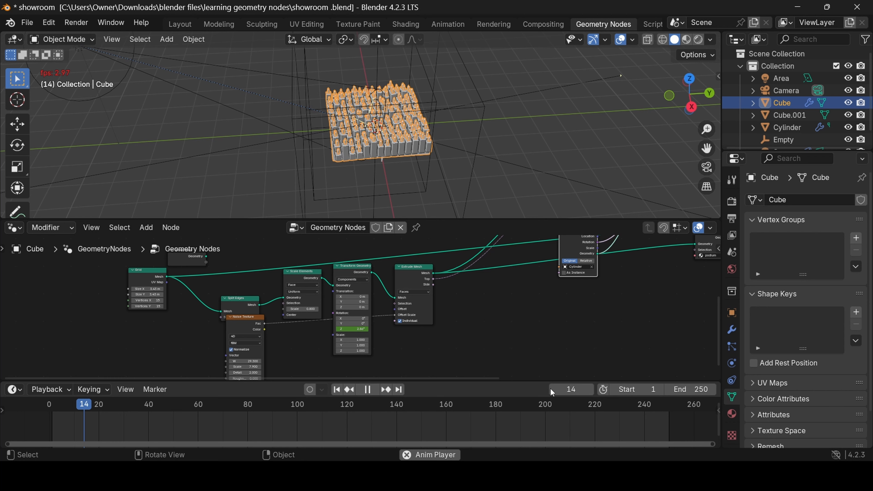
key(space)
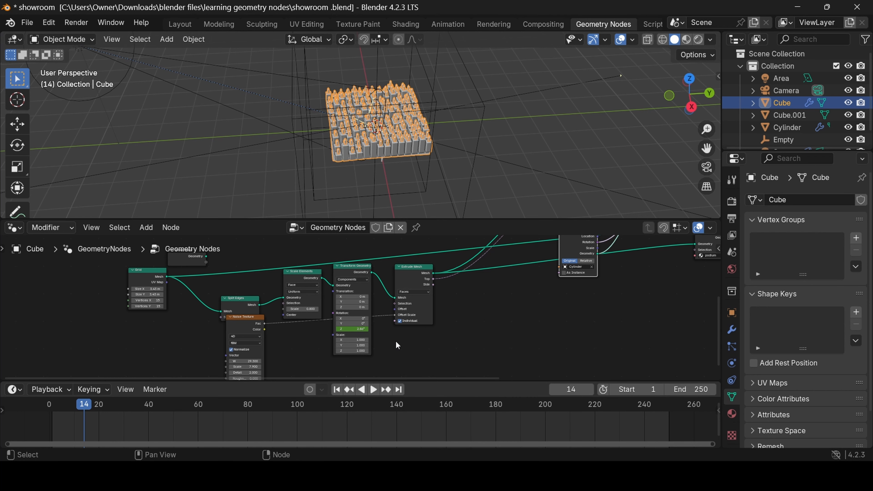
middle_drag(396, 342, 399, 327)
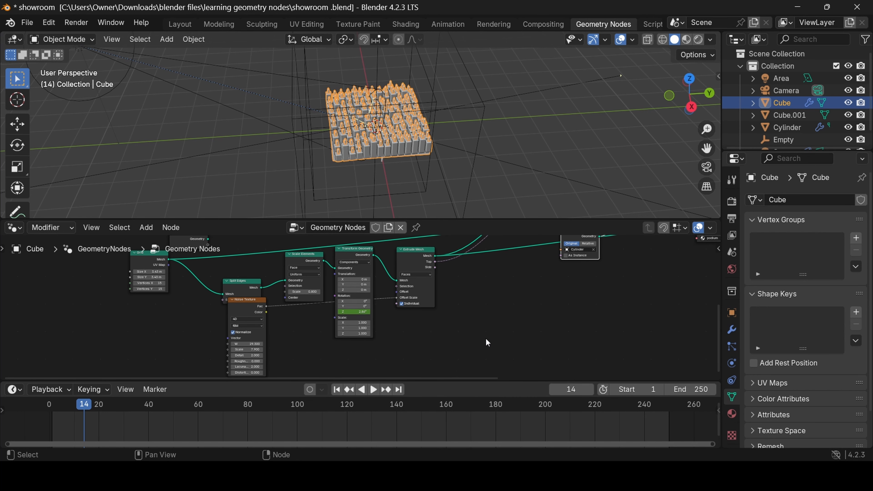
Switch back to the showroom 2 window and set the Voronoi Texture node's W to 9.600
mouse_move(574, 476)
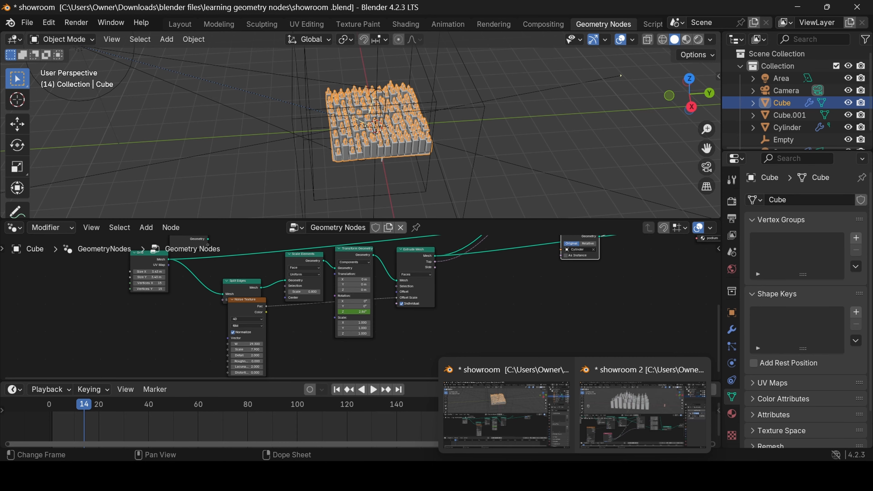
click(612, 441)
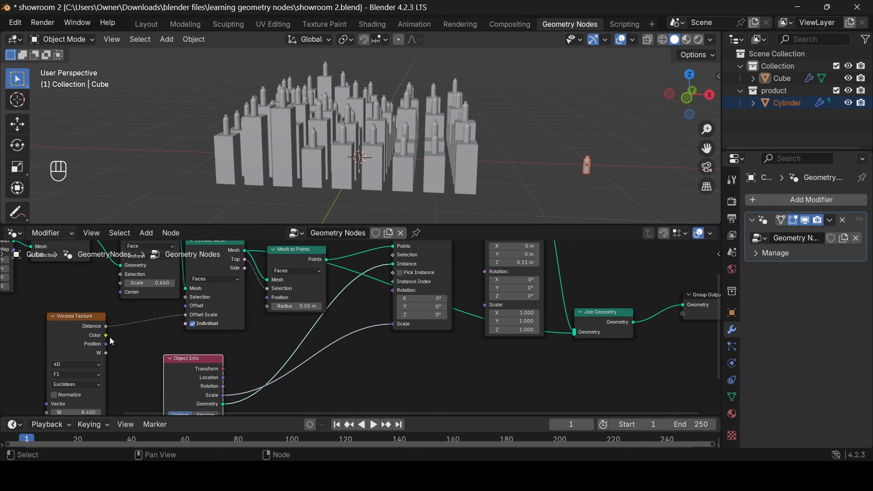
middle_drag(84, 353, 103, 323)
scroll(99, 358, down, 1)
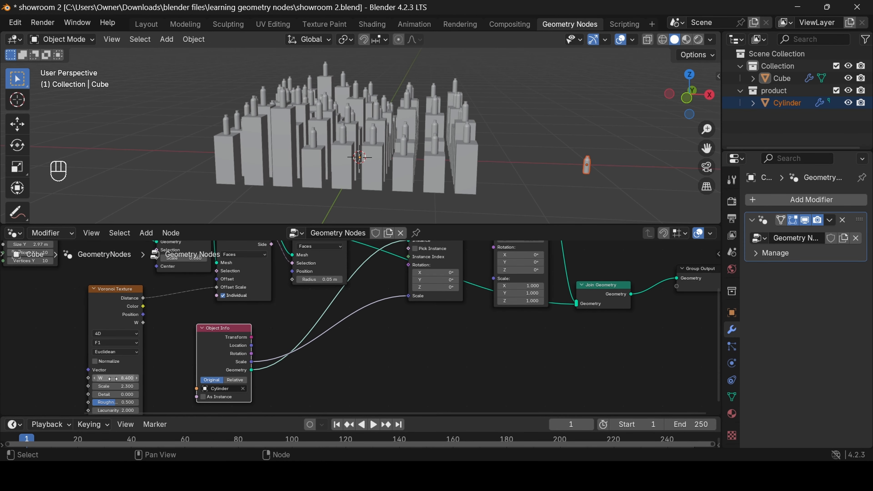
drag(113, 379, 280, 353)
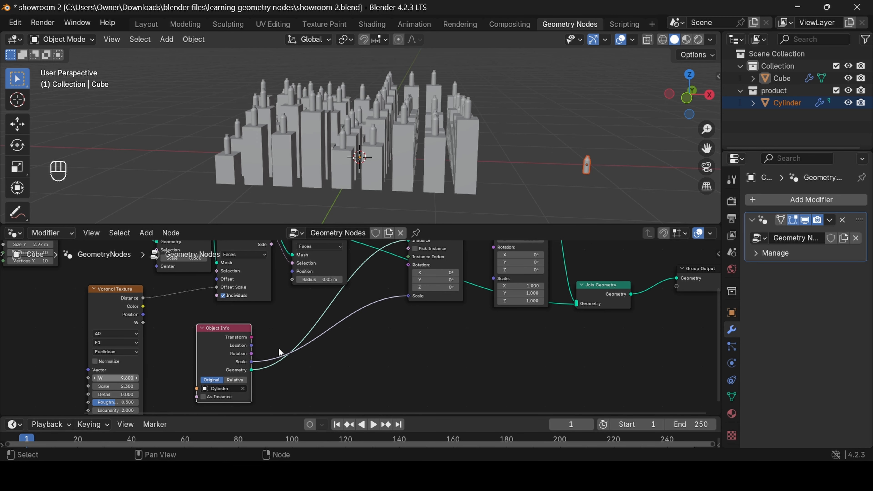
Move Mesh to Points and Extrude Mesh away from Scale Elements to make room for another node
middle_drag(320, 341, 316, 266)
scroll(236, 314, down, 1)
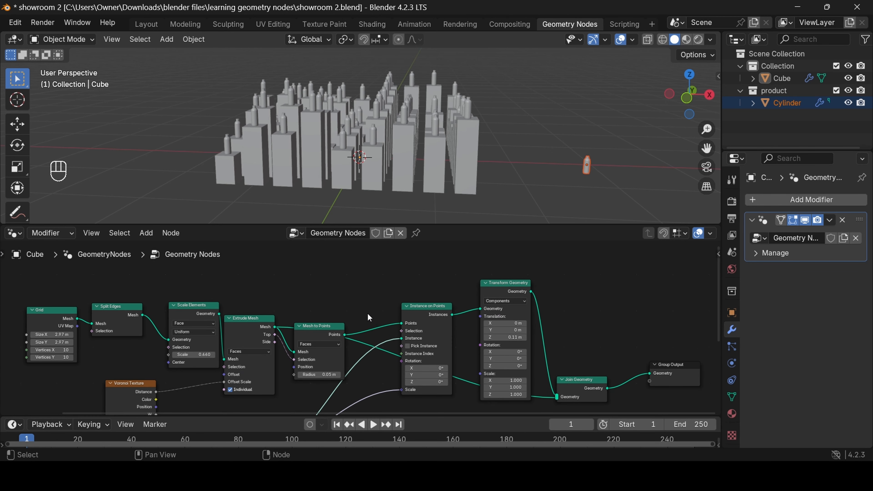
drag(312, 332, 405, 298)
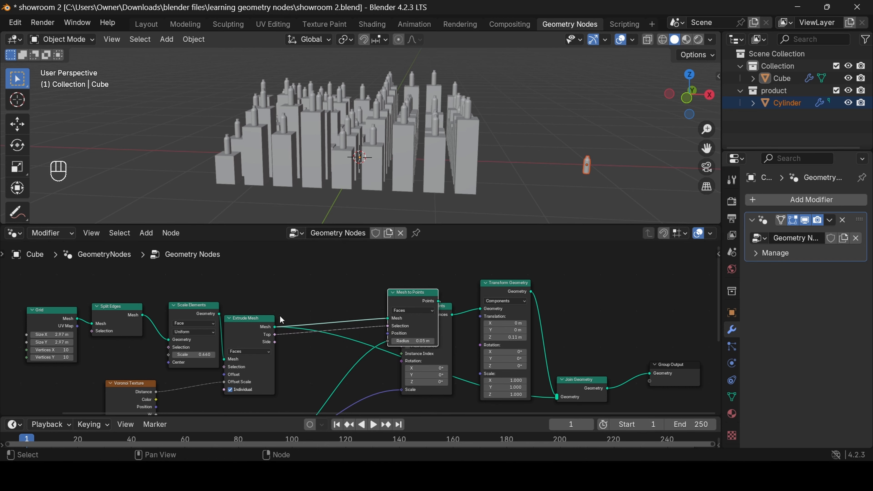
drag(246, 322, 338, 315)
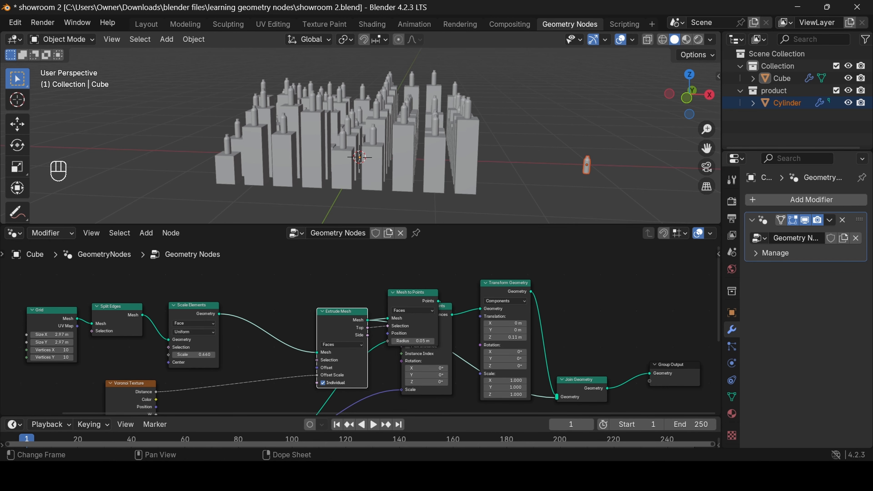
Check which node sits between Scale Elements and Extrude Mesh in the showroom file, and return to showroom 2
mouse_move(574, 474)
click(547, 442)
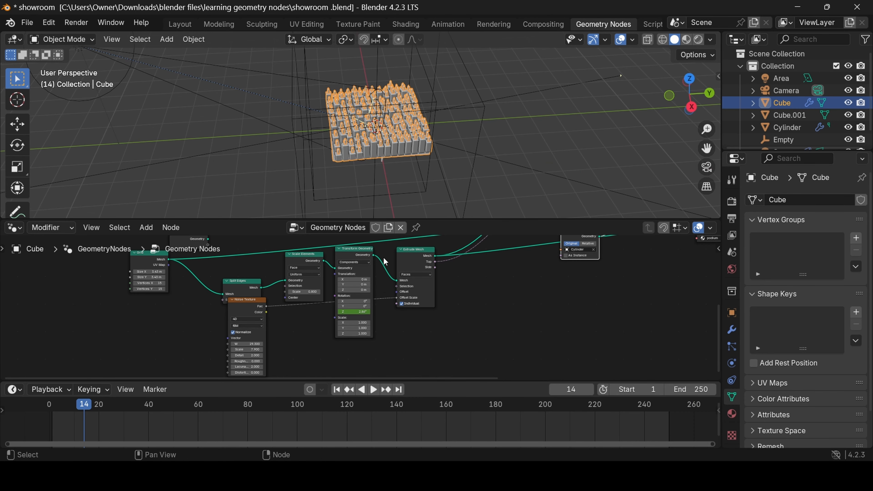
mouse_move(574, 474)
click(631, 411)
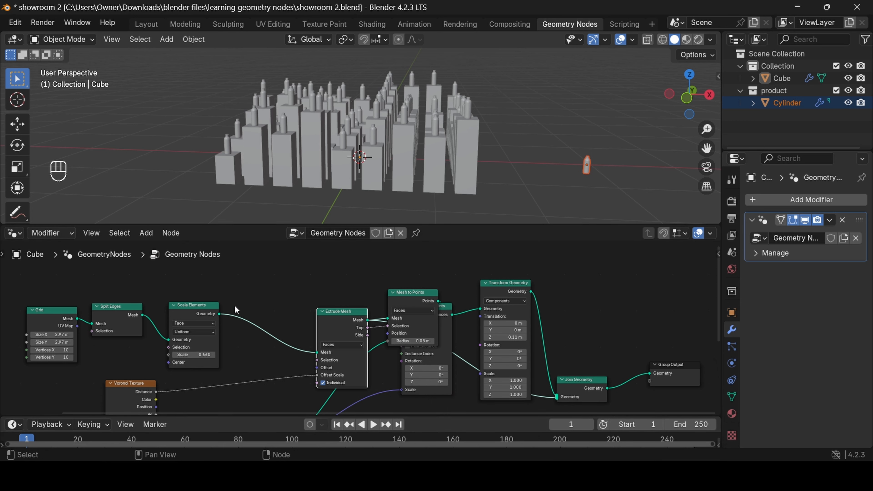
Insert a Transform Geometry node between Scale Elements and Extrude Mesh
key(shift+a)
text(tra)
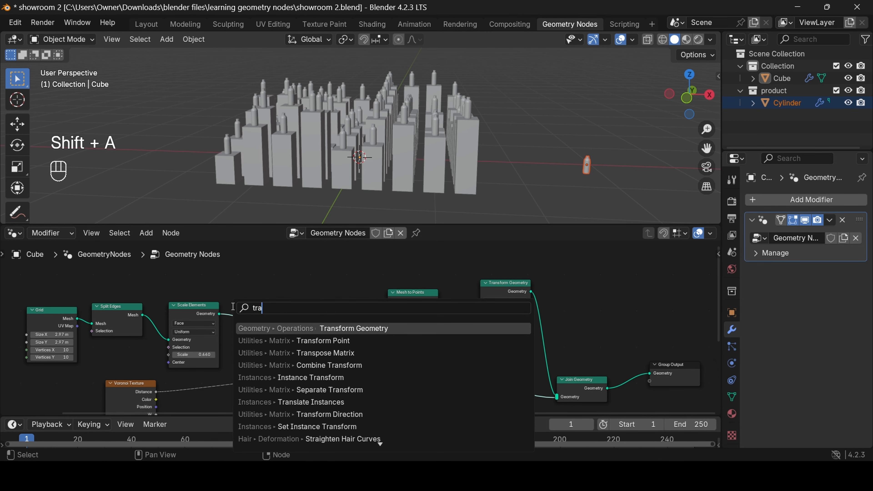
key(Return)
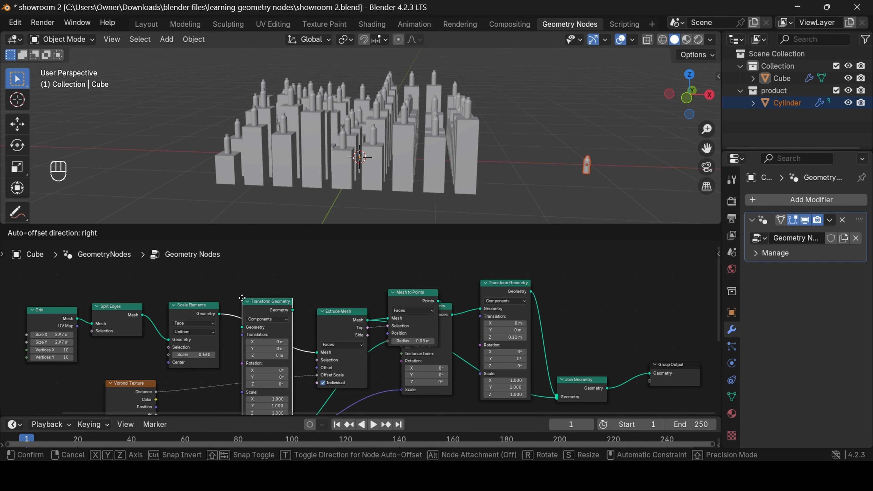
click(240, 297)
middle_drag(272, 360, 270, 316)
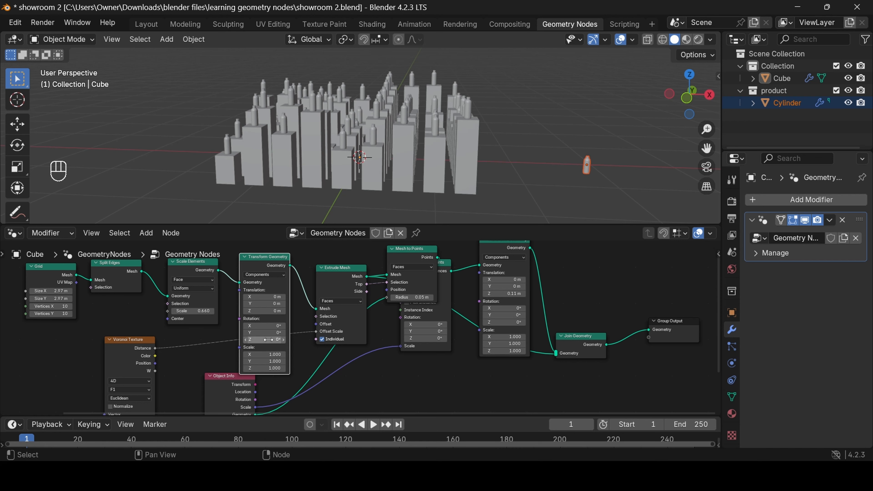
Enlarge the timeline area and delete all of its existing keyframes
drag(417, 416, 438, 337)
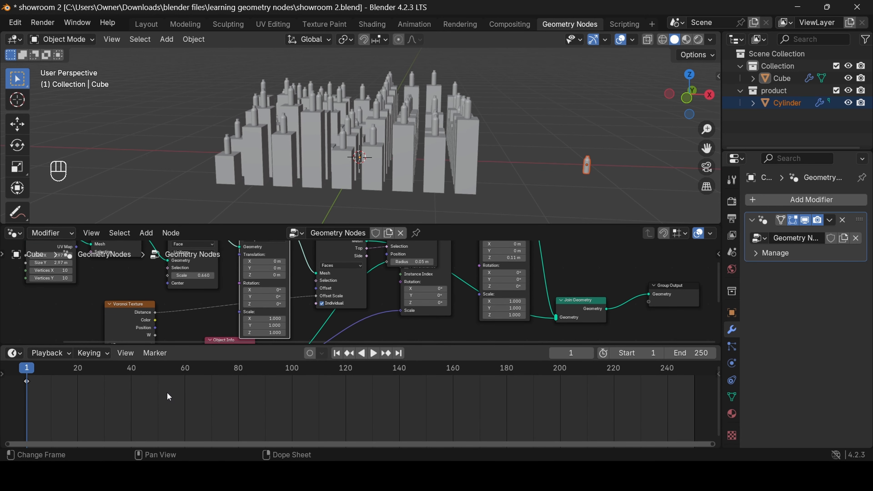
key(Delete)
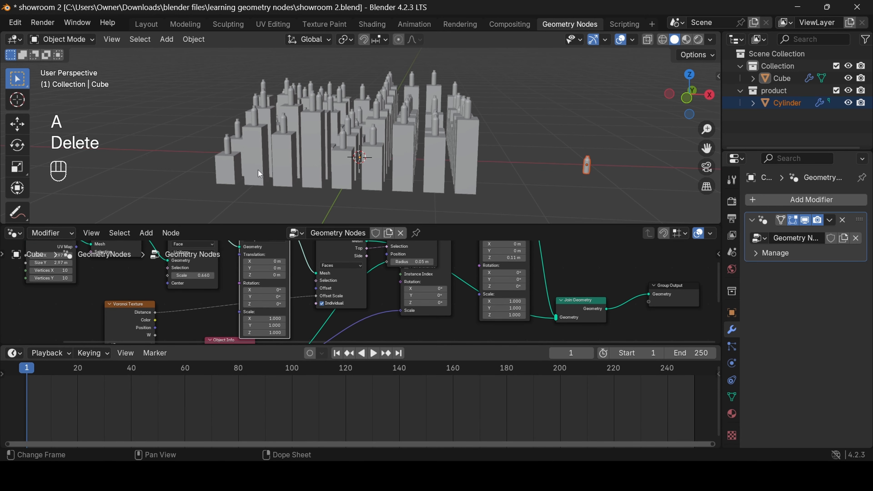
Set the start frame to 0 and keyframe the Z rotation of the columns' Transform Geometry node at 0° on that frame
click(403, 176)
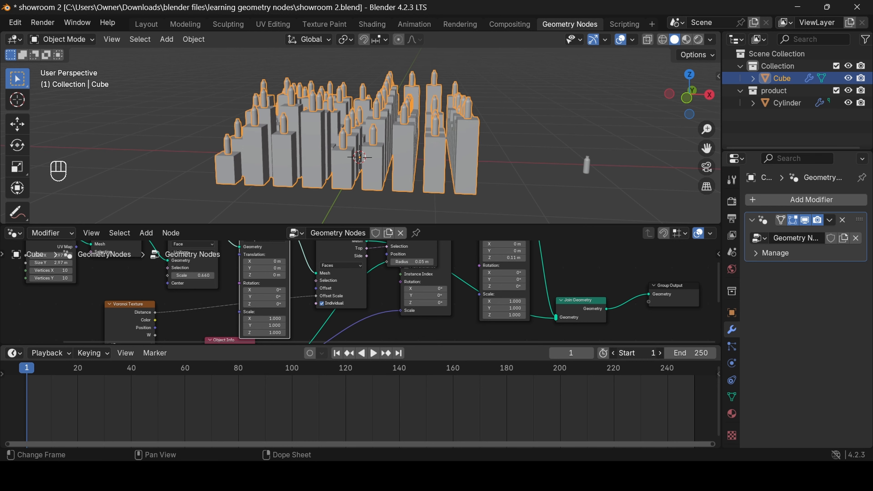
key(Return)
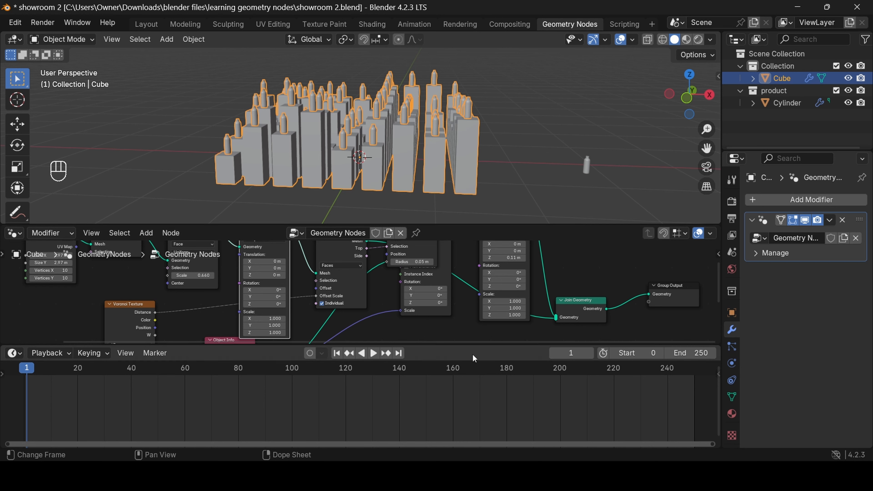
click(337, 354)
right_click(269, 304)
click(230, 275)
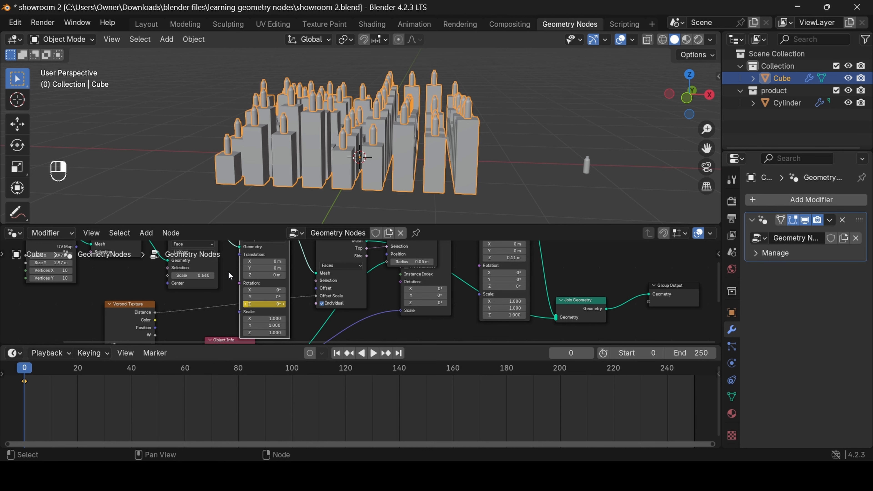
At frame 250, set the Transform Geometry node's Z rotation to 200° and insert a keyframe for it
click(398, 356)
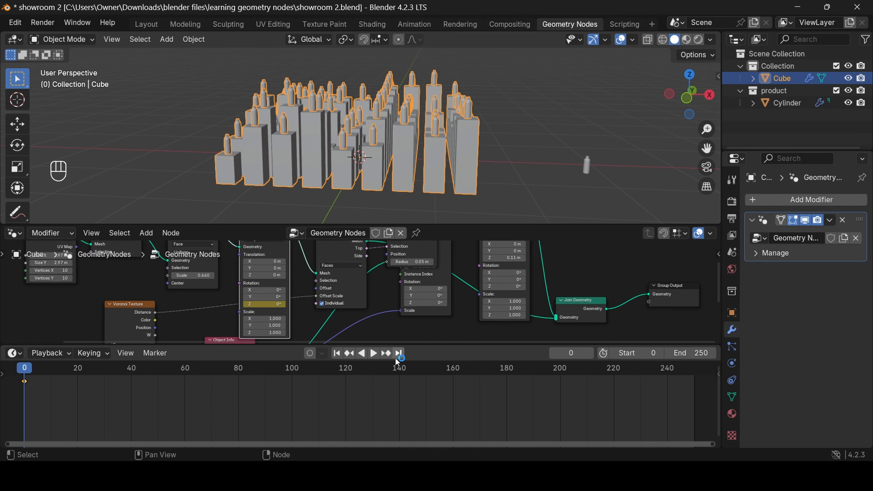
click(398, 355)
drag(264, 306, 272, 306)
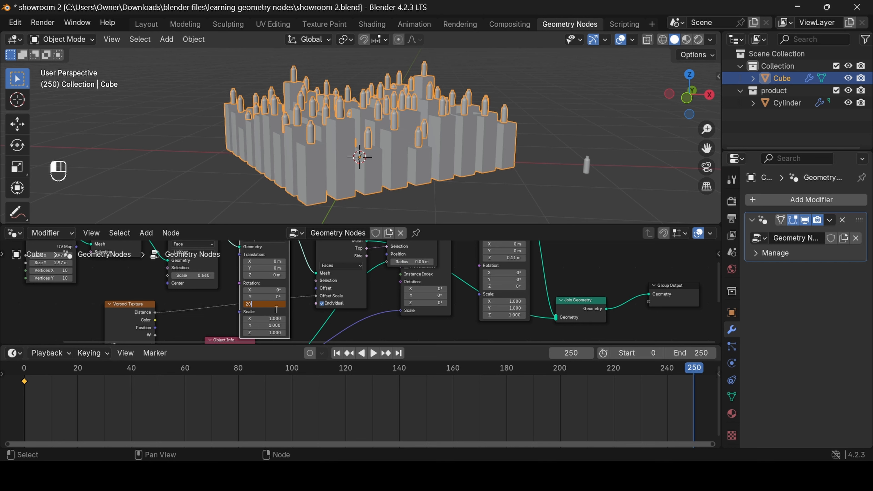
text(200)
key(Return)
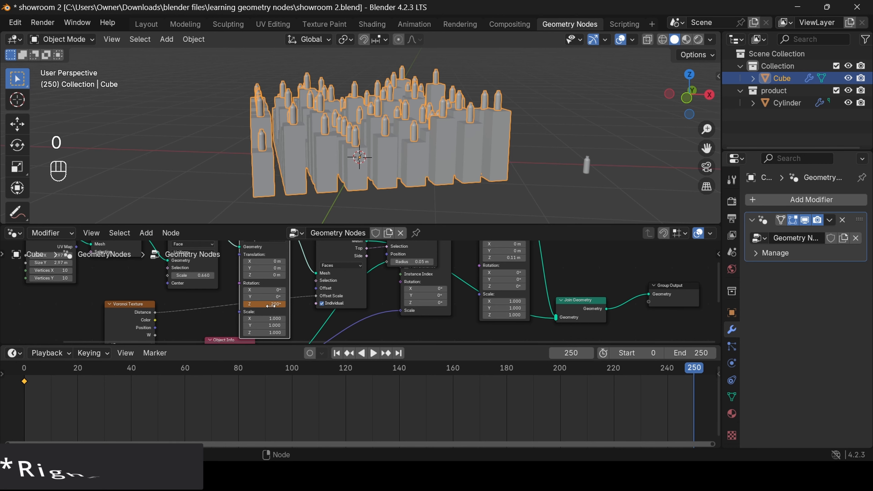
right_click(264, 305)
click(220, 247)
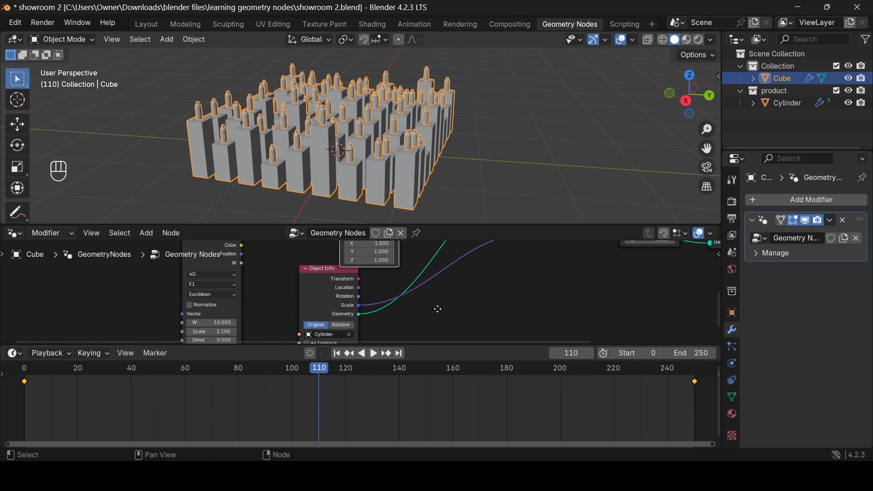
Apply Linear Extrapolation to all of the rotation keyframes and play the animation
middle_drag(282, 282, 434, 246)
scroll(291, 284, down, 1)
scroll(292, 283, up, 1)
scroll(348, 243, down, 1)
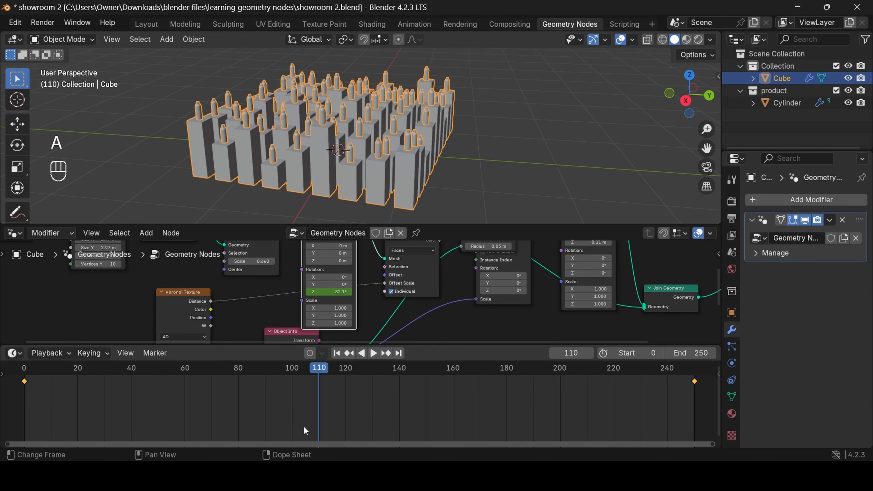
key(shift)
key(shift+e)
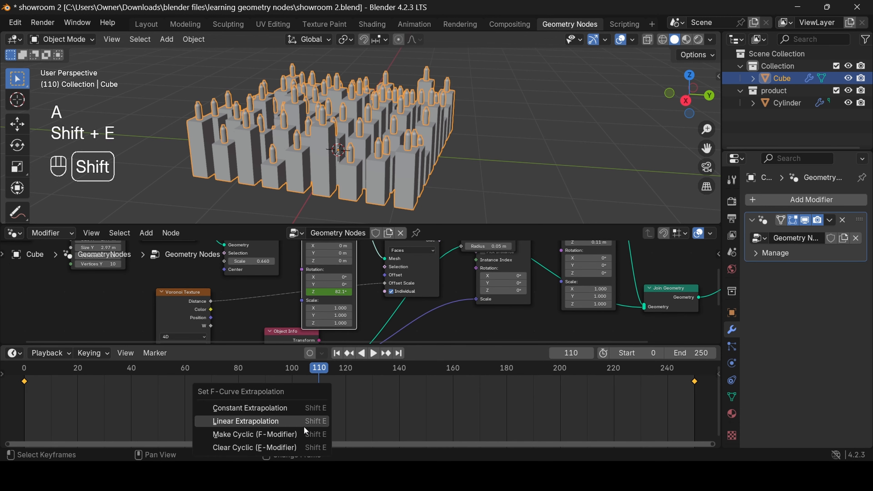
click(303, 437)
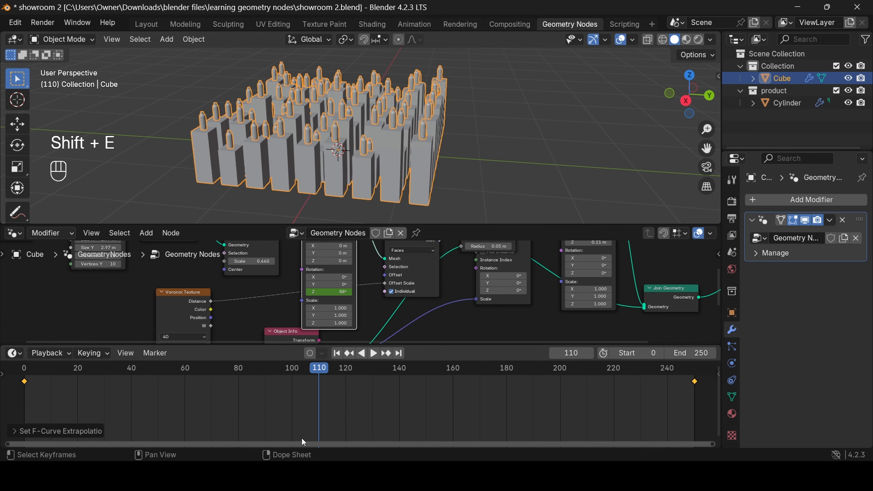
key(space)
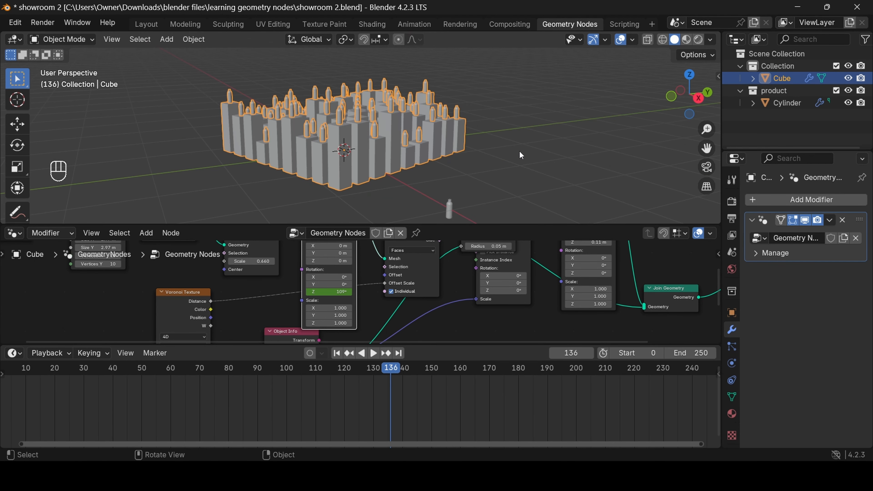
Return to frame 0, add a camera, and align it to a slightly raised front view of the columns
click(519, 150)
drag(689, 94, 393, 164)
click(394, 167)
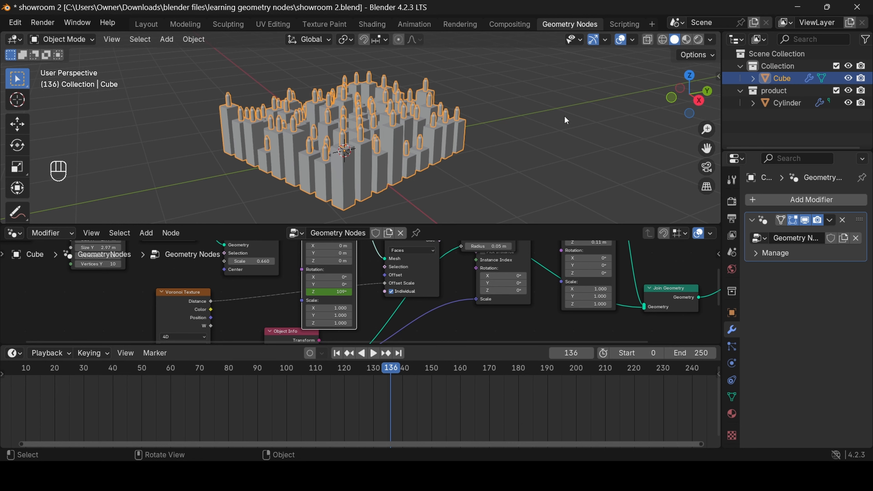
click(672, 100)
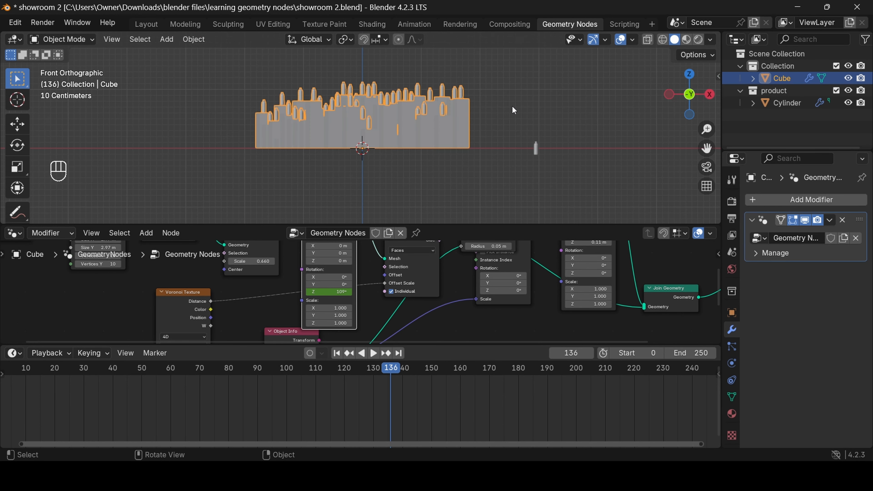
drag(688, 99, 694, 110)
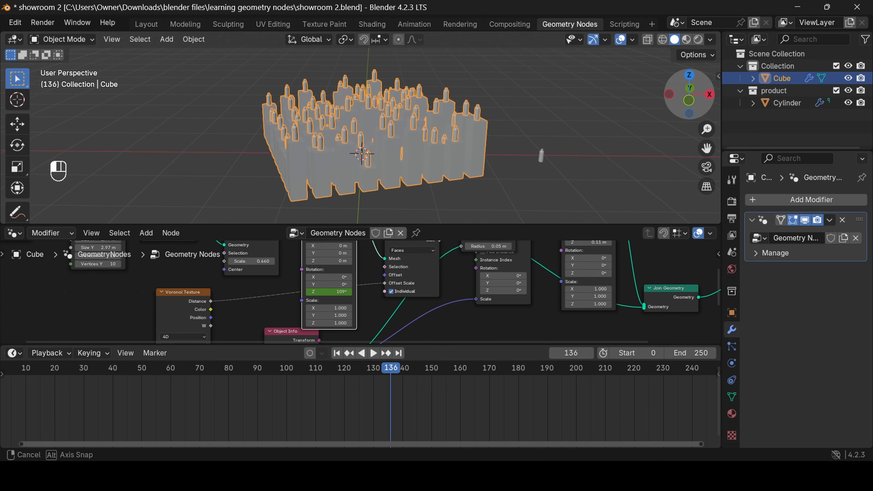
click(337, 353)
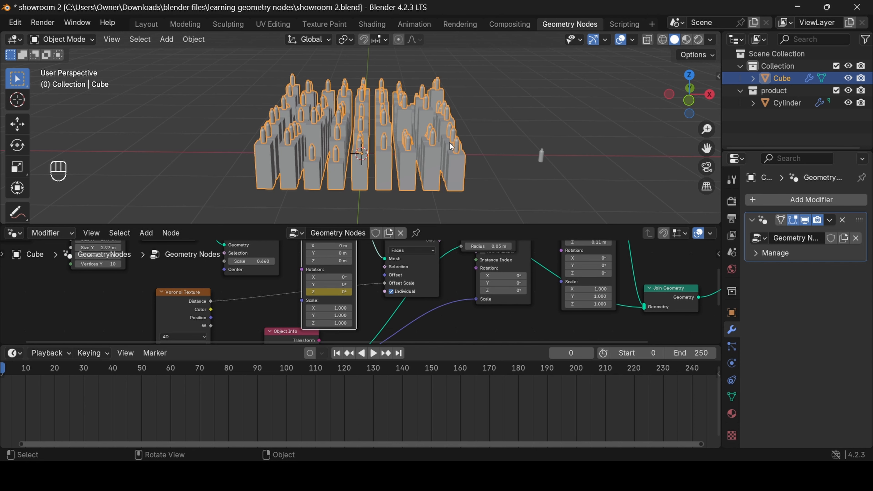
key(shift+a)
text(ca)
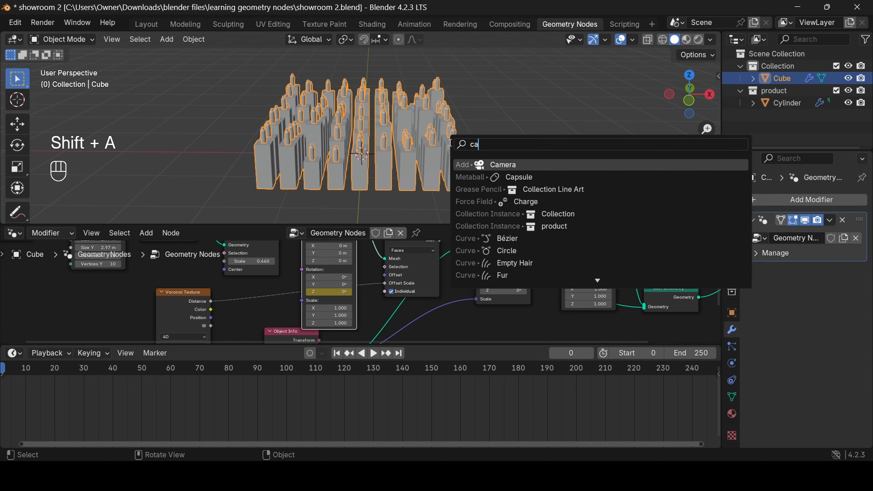
text(mer)
key(Return)
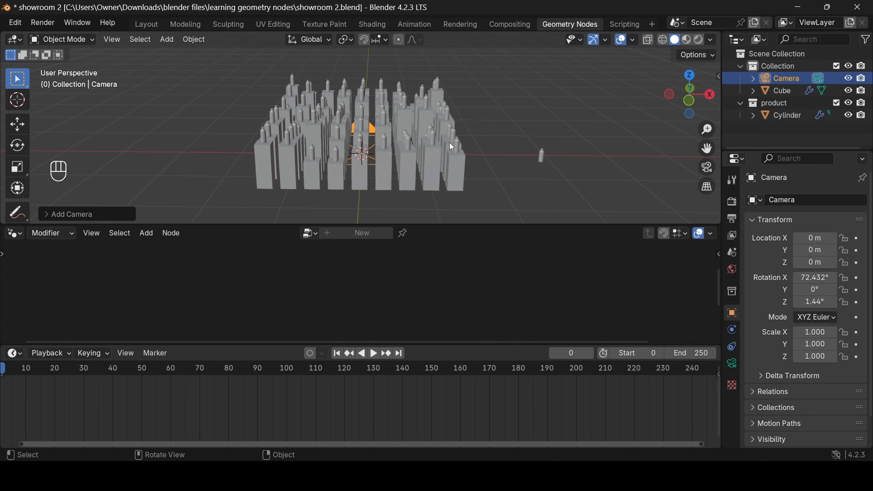
key(ctrl+alt+KP_0)
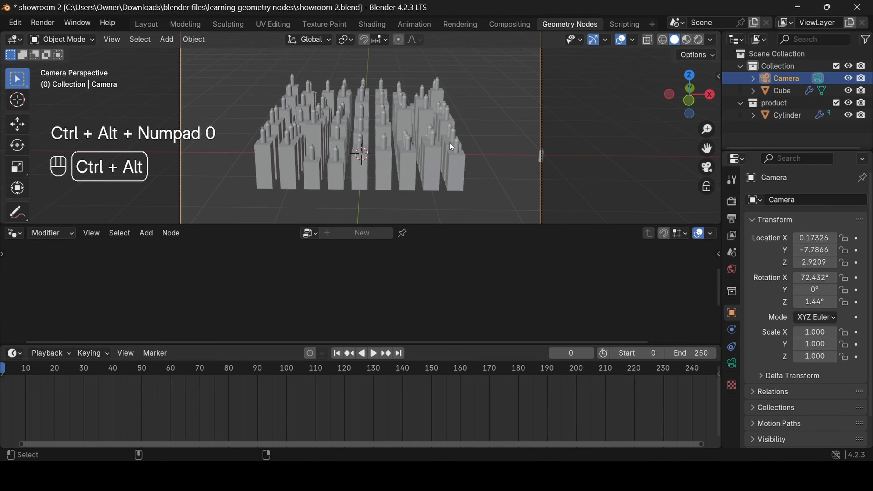
Change the camera's lens type to Orthographic and set its orthographic scale to 2.900
click(732, 363)
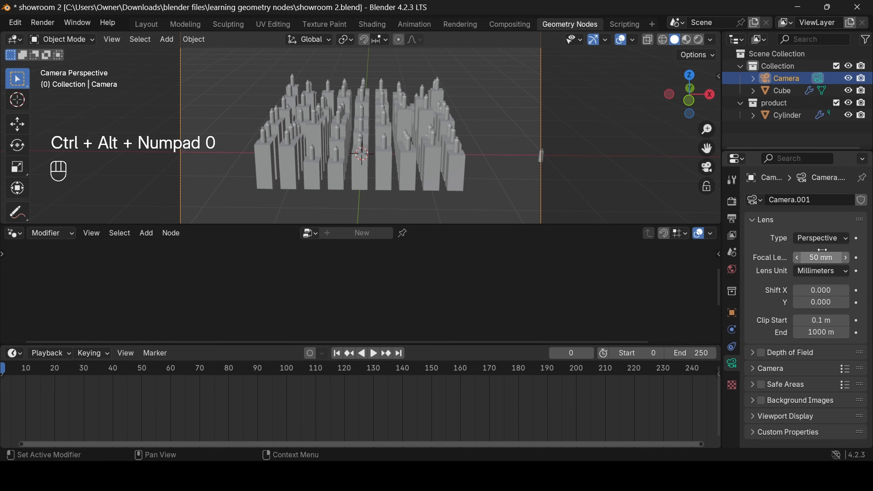
click(821, 239)
click(798, 265)
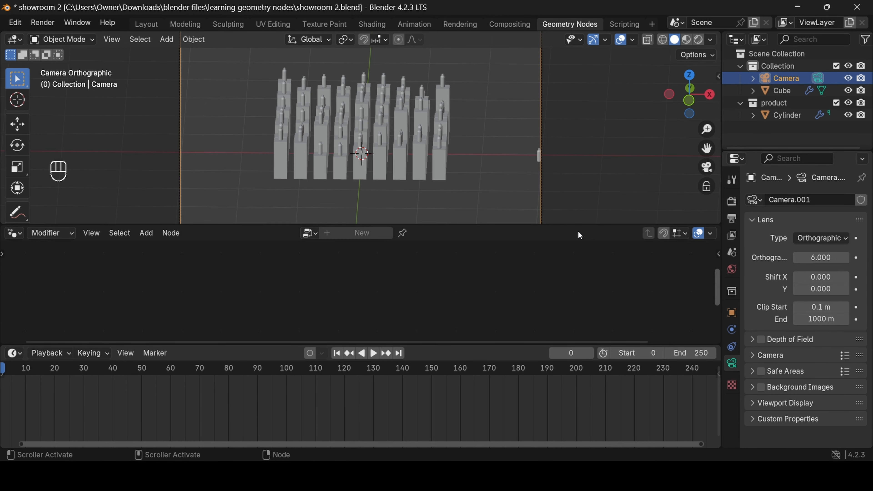
drag(817, 253, 783, 253)
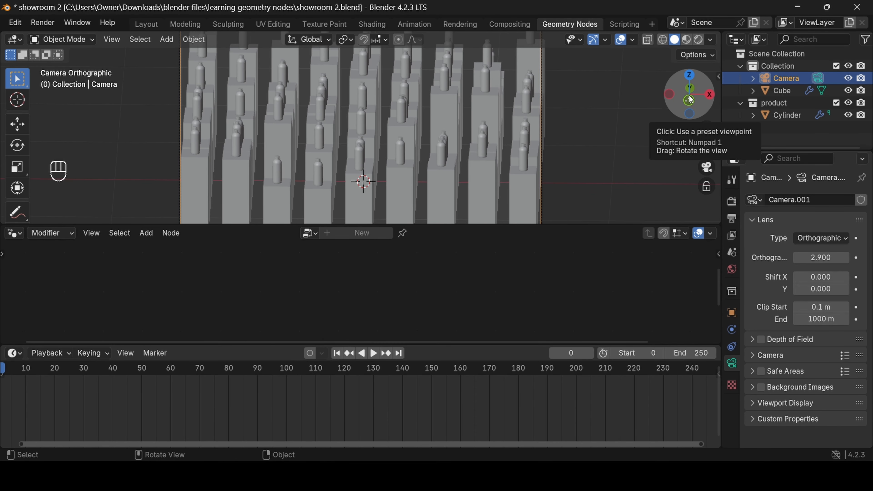
Realign the camera to a raised corner view of the columns and set its orthographic scale to 1.800
drag(689, 95, 676, 110)
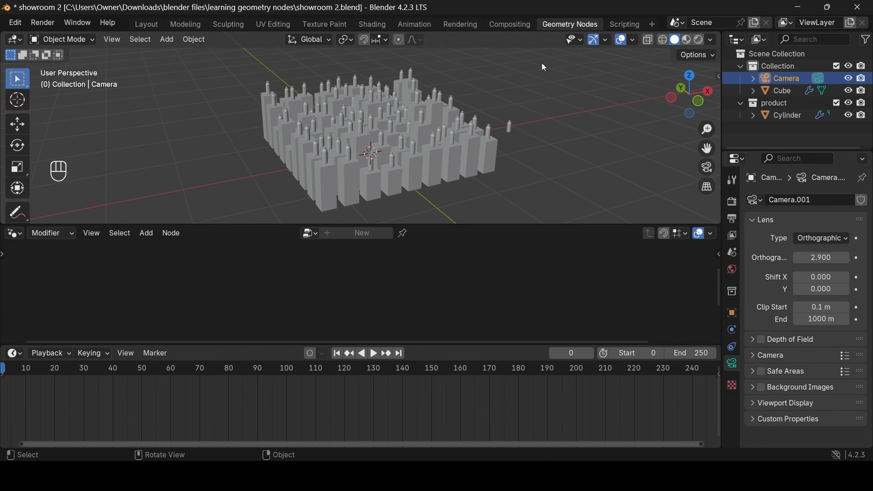
key(ctrl+alt+KP_0)
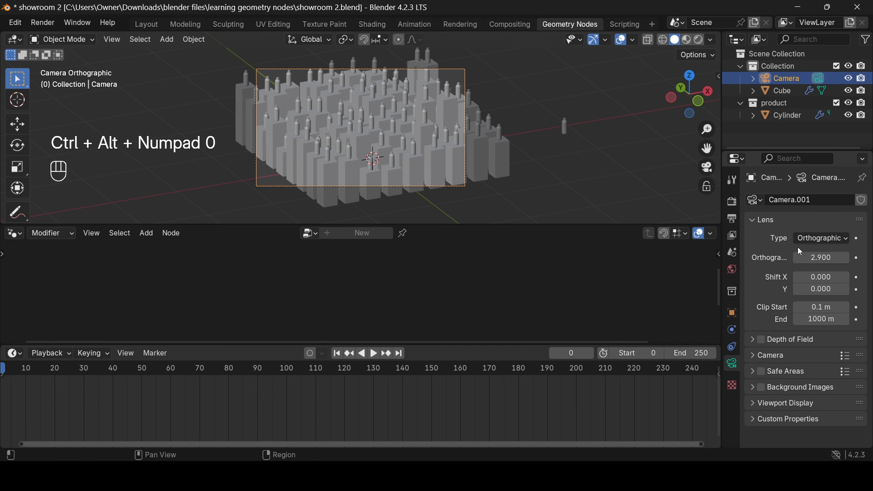
drag(802, 257, 766, 257)
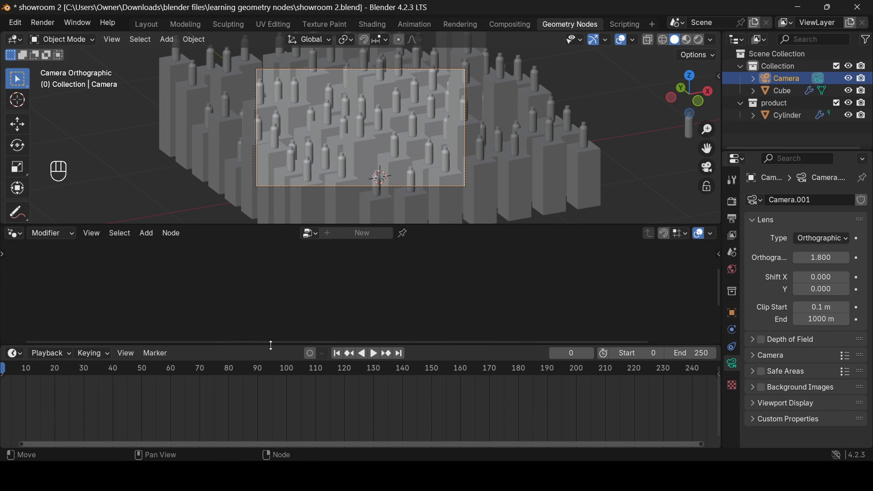
Shrink the timeline area and set the camera's passepartout opacity to 1.000
drag(236, 345, 236, 401)
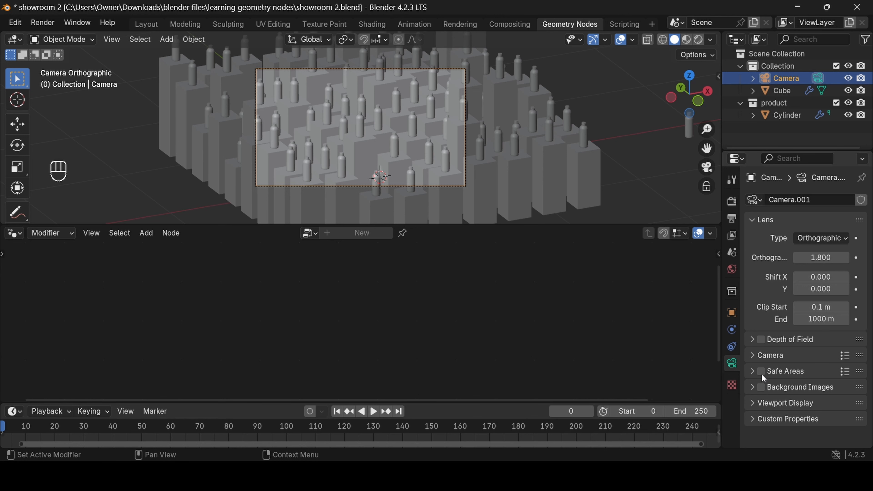
click(752, 406)
scroll(802, 399, down, 5)
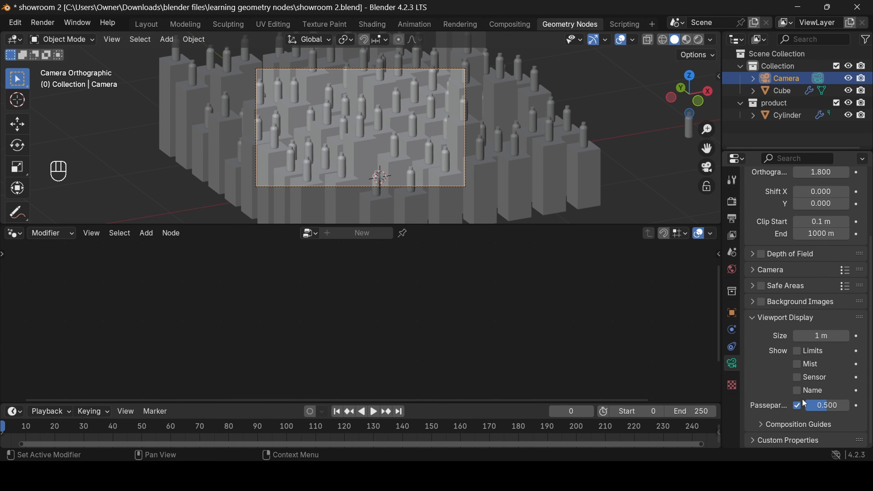
drag(827, 406, 853, 406)
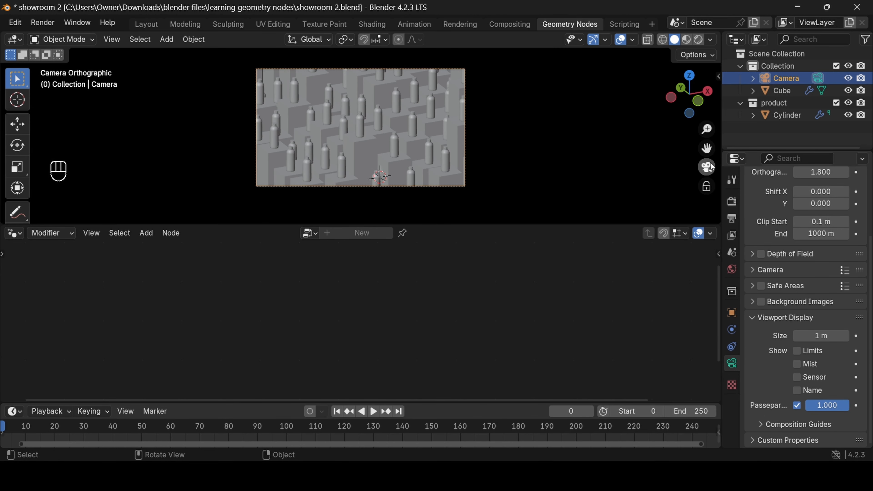
Split the 3D viewport into two side-by-side areas and turn the new one into a Geometry Node Editor
drag(706, 148, 542, 152)
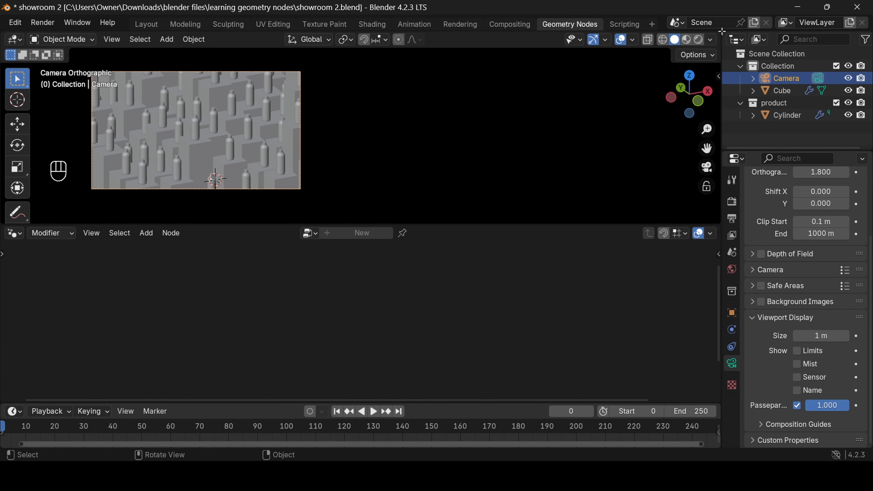
drag(723, 32, 257, 61)
key(Escape)
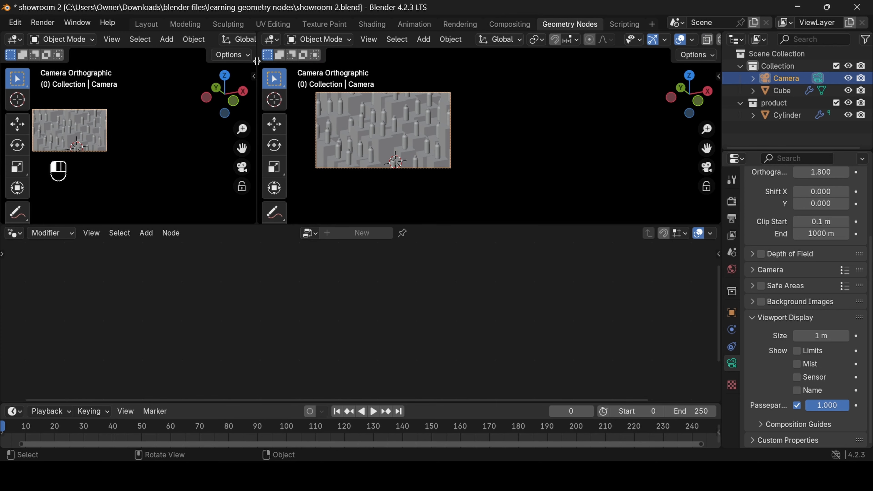
click(279, 39)
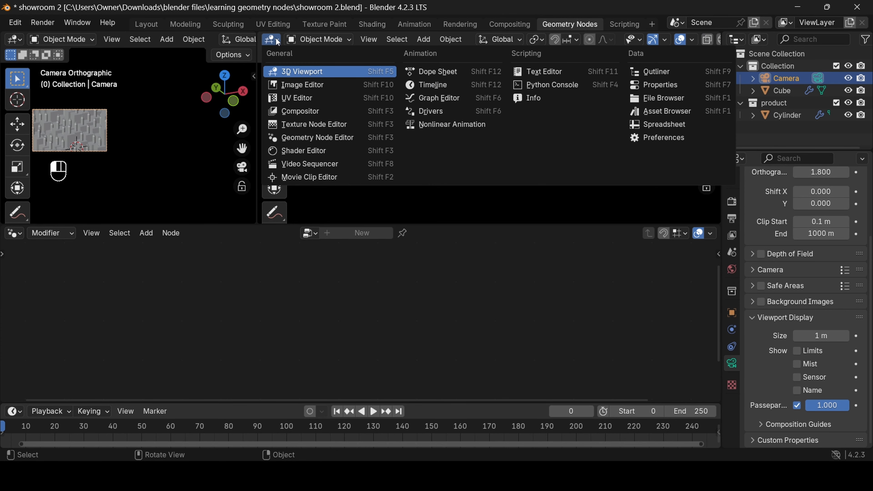
click(321, 138)
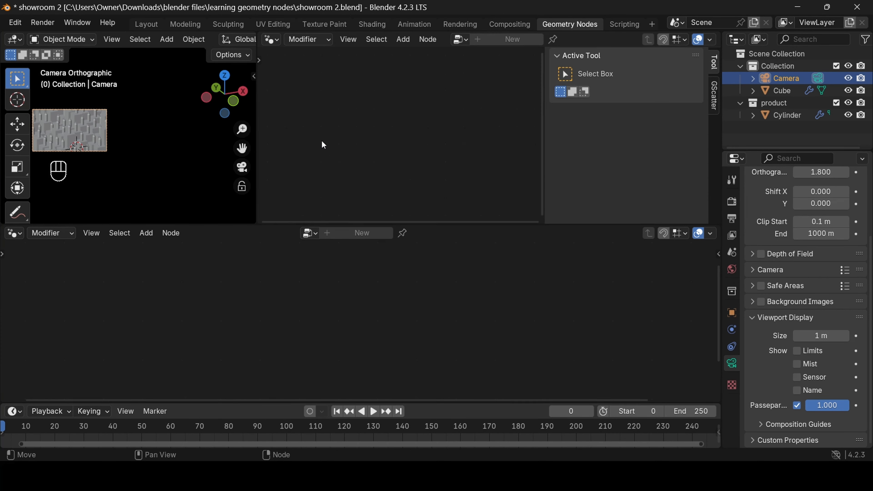
Select the columns object and show its whole node tree in the new editor with the sidebar hidden
click(83, 123)
key(n)
scroll(505, 152, down, 2)
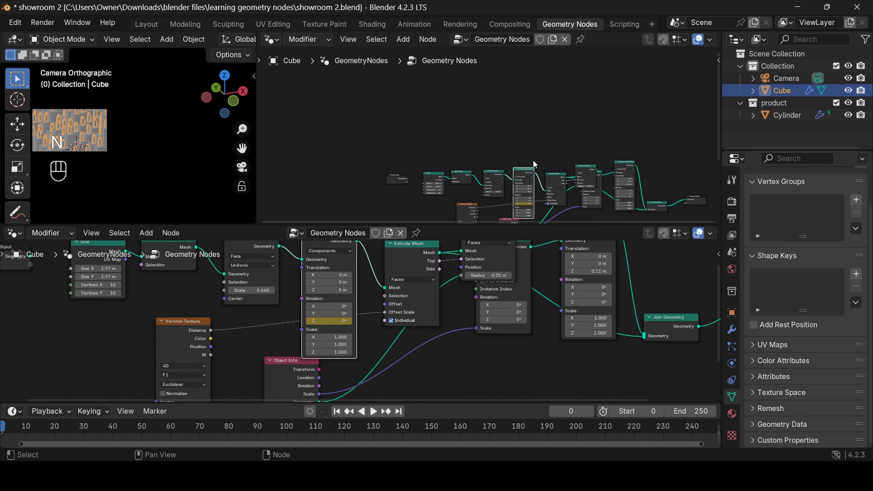
middle_drag(547, 171, 523, 122)
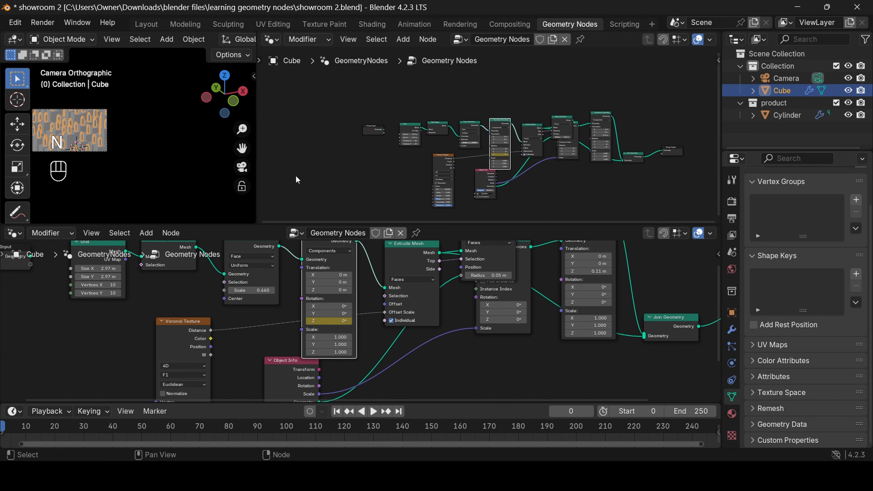
Switch the lower node area to the Shader Editor and bring the columns' Principled BSDF material nodes into view
click(13, 233)
click(73, 345)
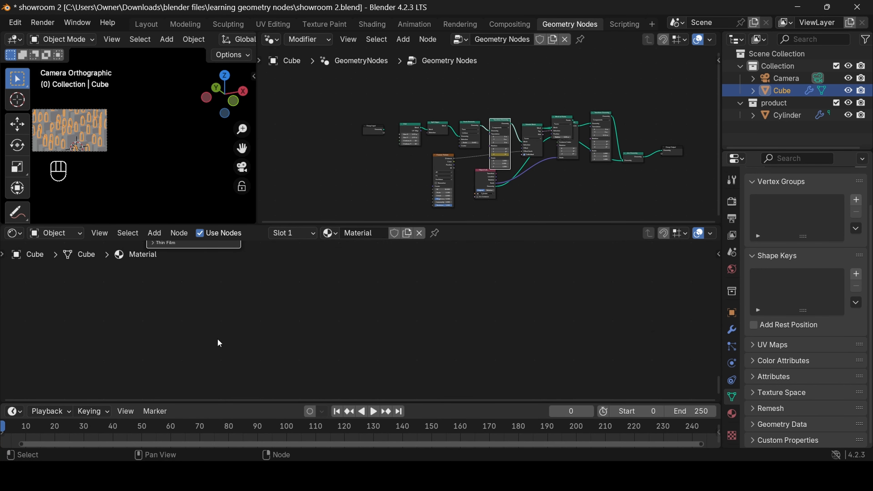
middle_drag(275, 293, 308, 344)
scroll(365, 376, up, 2)
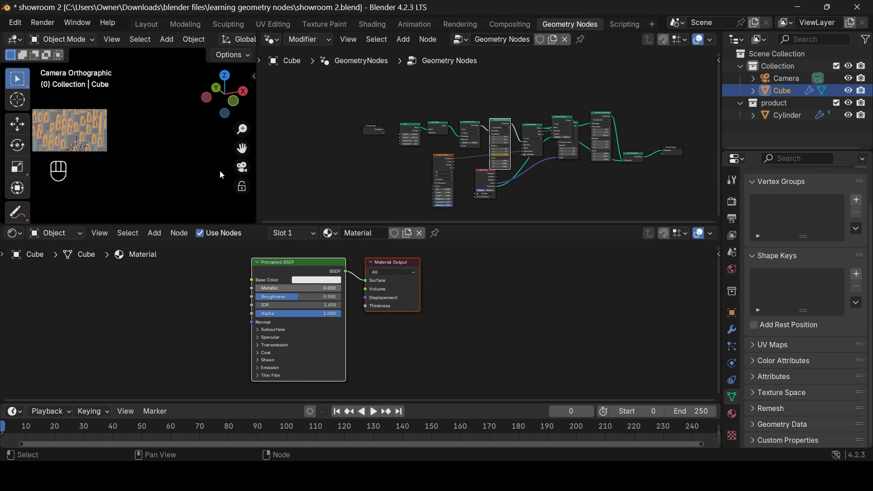
Set the render engine to Cycles and show the enlarged camera view in rendered shading
scroll(134, 39, down, 5)
middle_drag(89, 126, 150, 139)
click(243, 169)
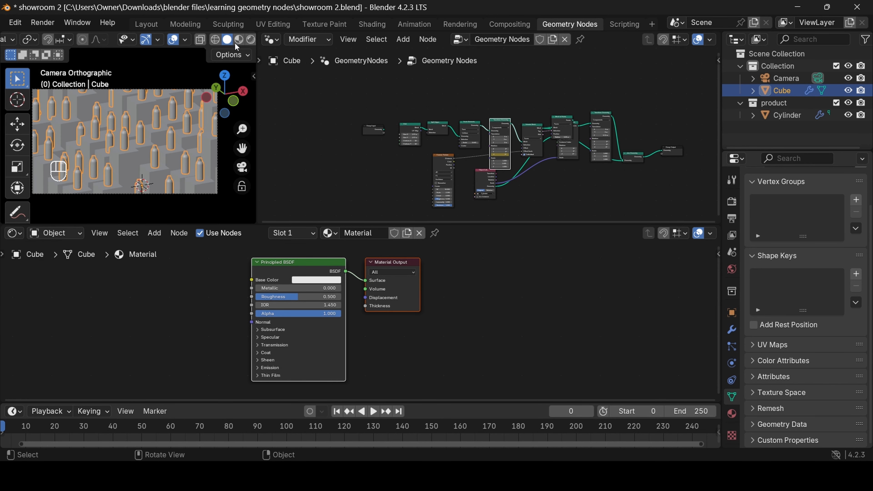
click(732, 202)
scroll(835, 186, up, 3)
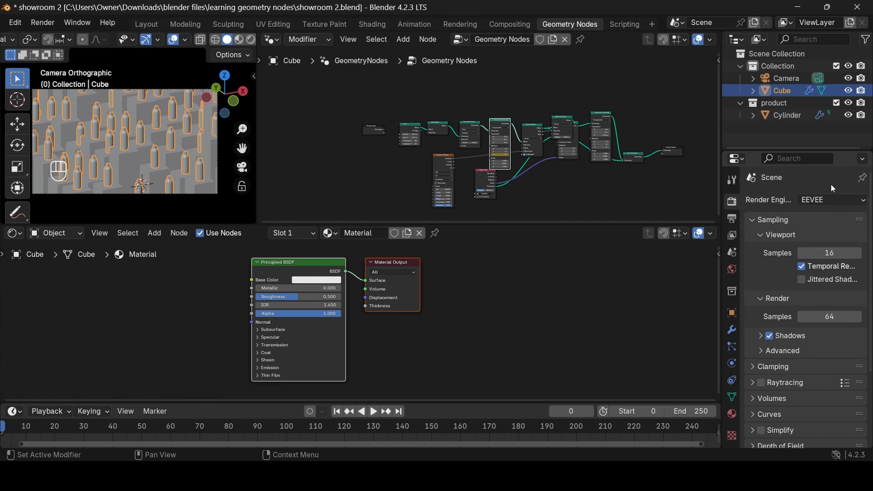
click(829, 199)
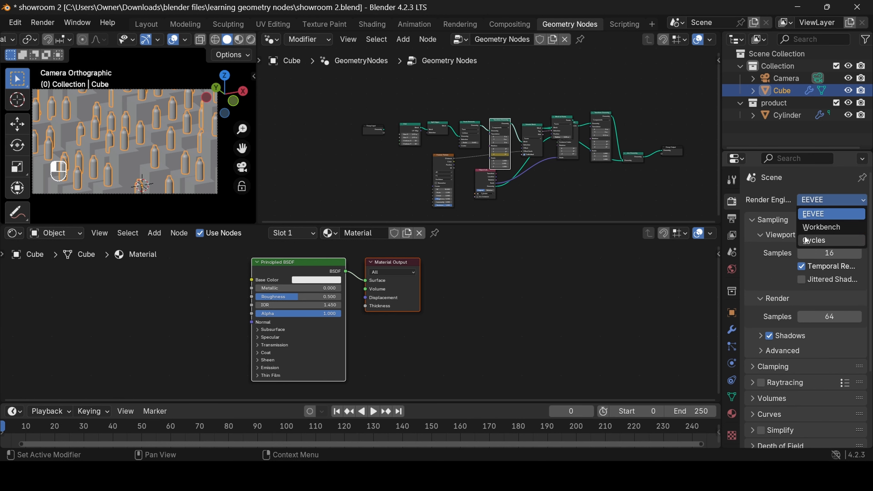
click(813, 240)
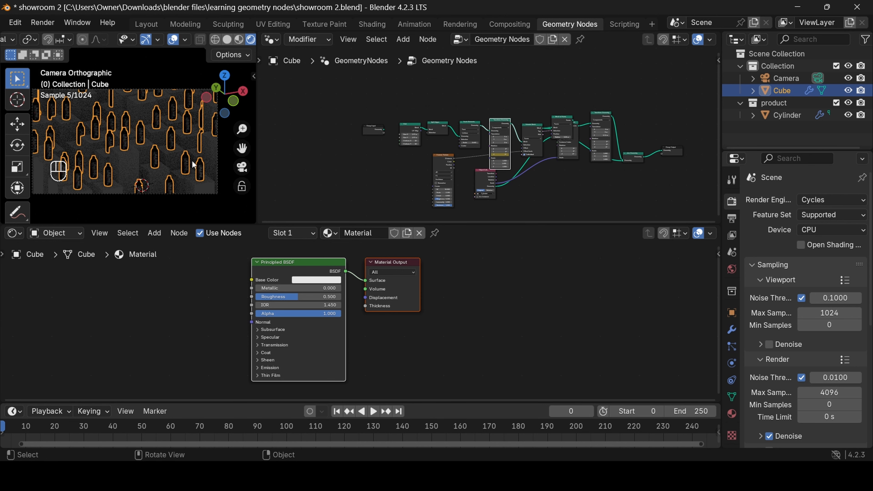
Switch the shader nodes to the World and feed its Background color from an Environment Texture with Mapping and Texture Coordinate nodes
click(64, 234)
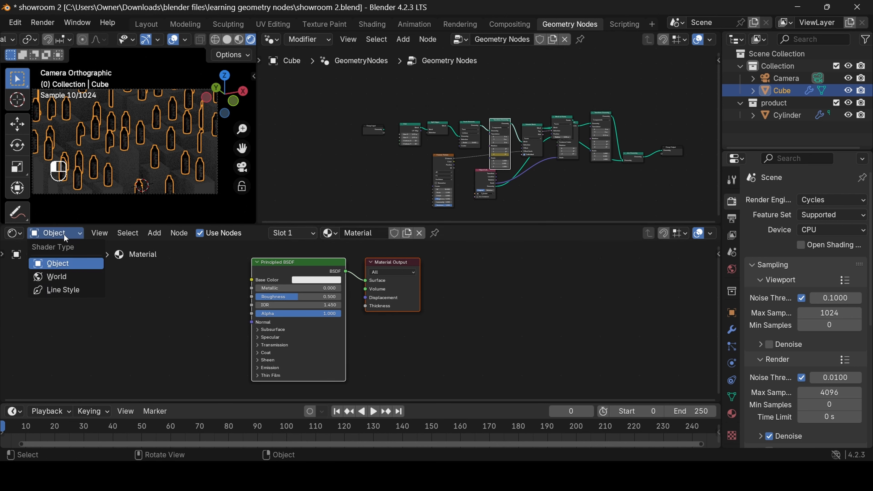
click(61, 276)
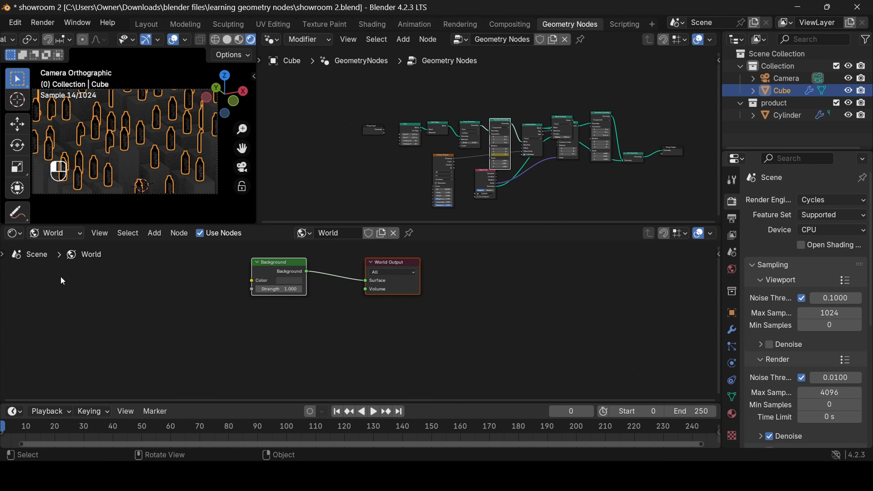
click(294, 265)
key(ctrl+t)
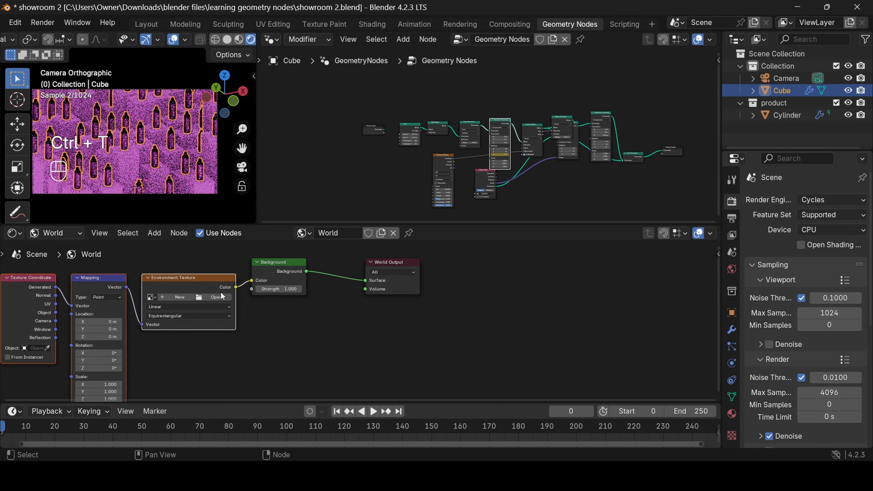
Load abandoned_tank_farm_04_4k.exr from the HDRI Haven folder into the Environment Texture
click(216, 298)
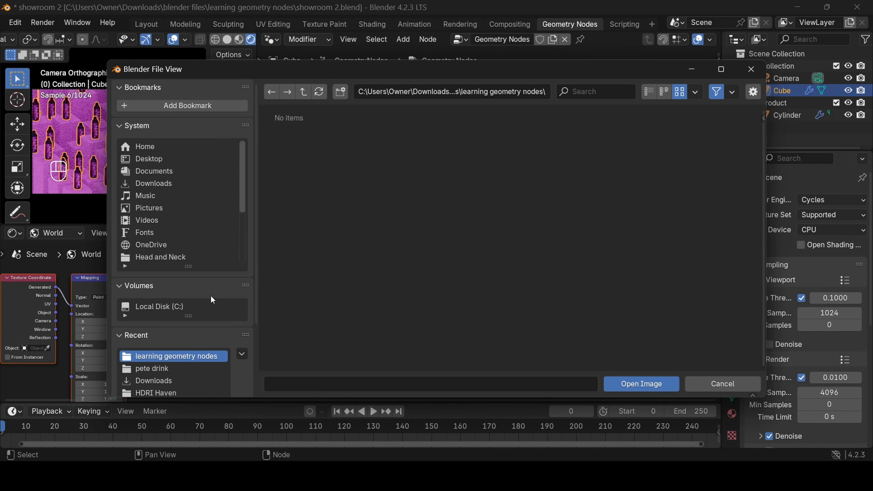
scroll(165, 374, down, 2)
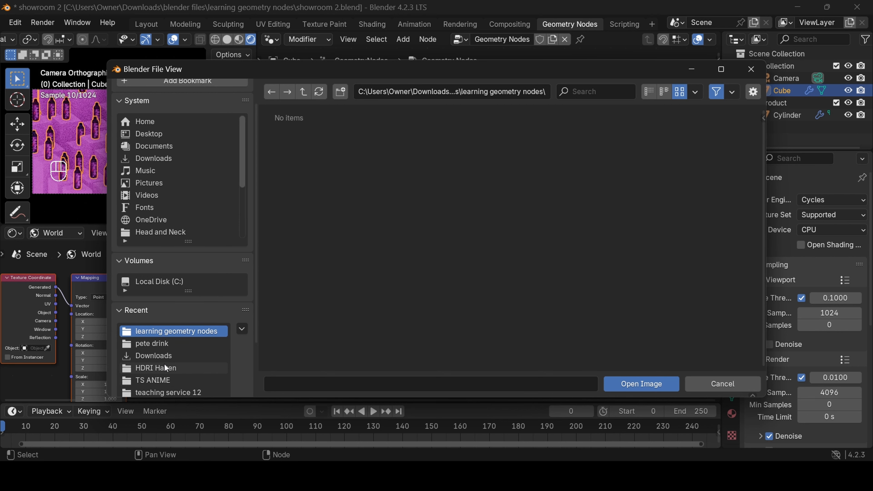
click(164, 365)
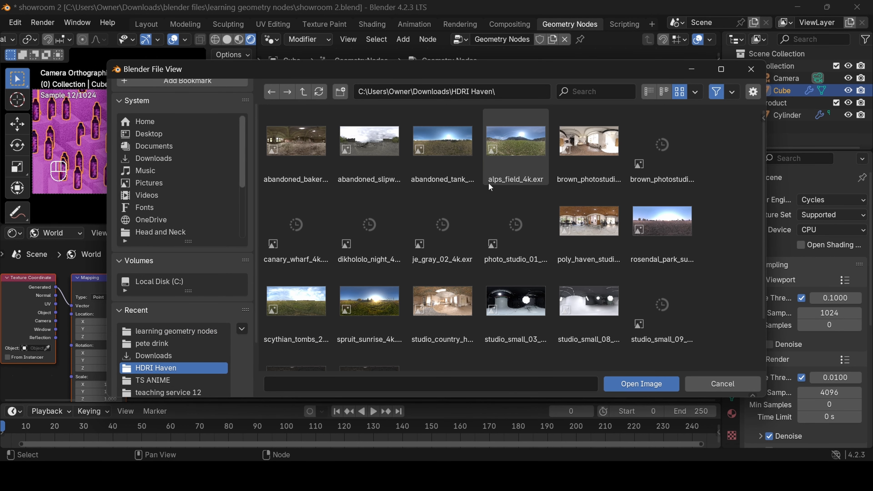
click(450, 175)
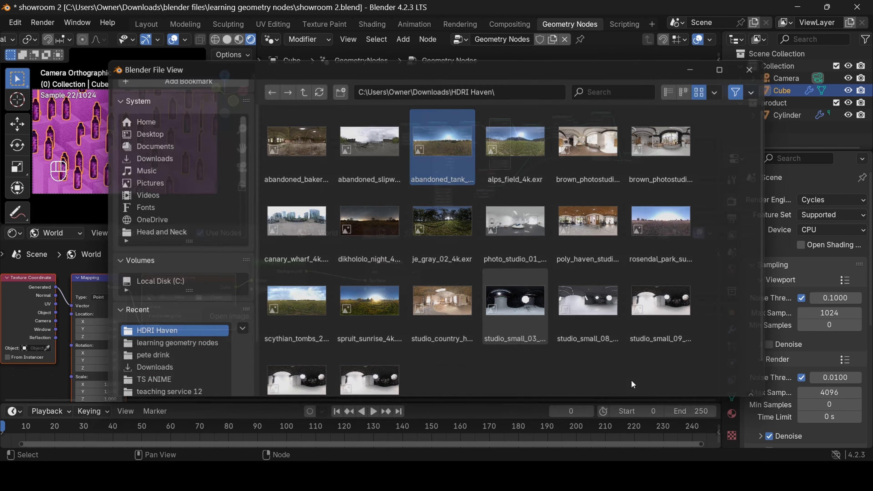
click(633, 383)
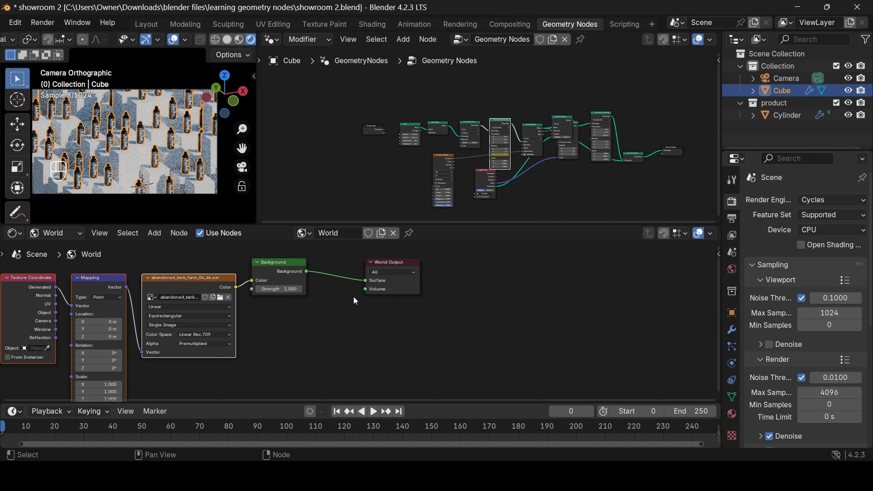
Set the world Background strength to 0.8
click(283, 290)
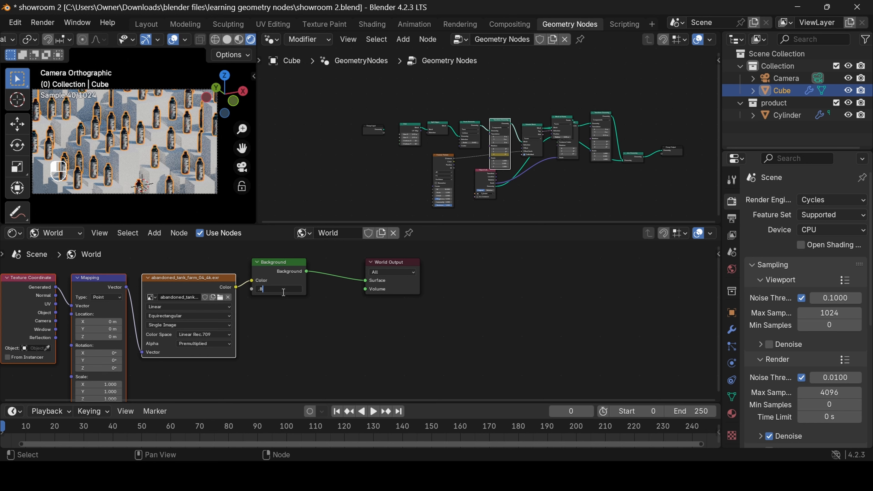
text(.8)
key(Return)
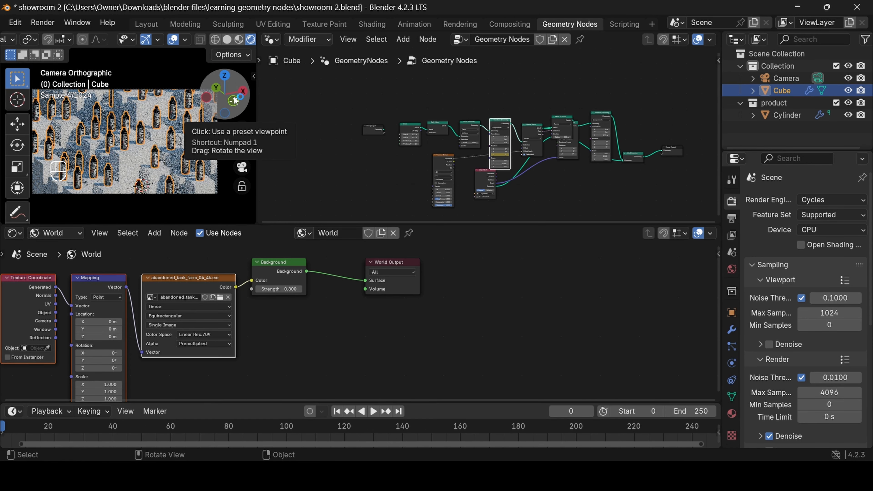
Turn the Geometry Node Editor area into a 3D Viewport showing the columns and camera in perspective
click(270, 39)
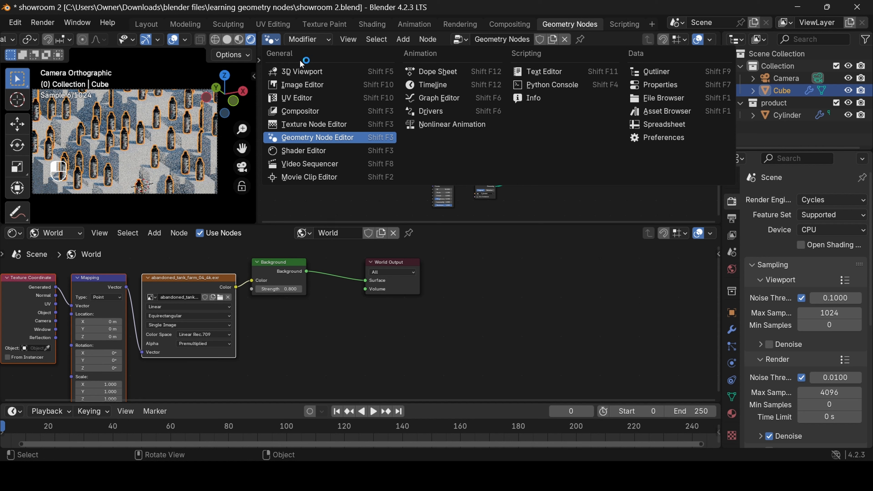
click(306, 72)
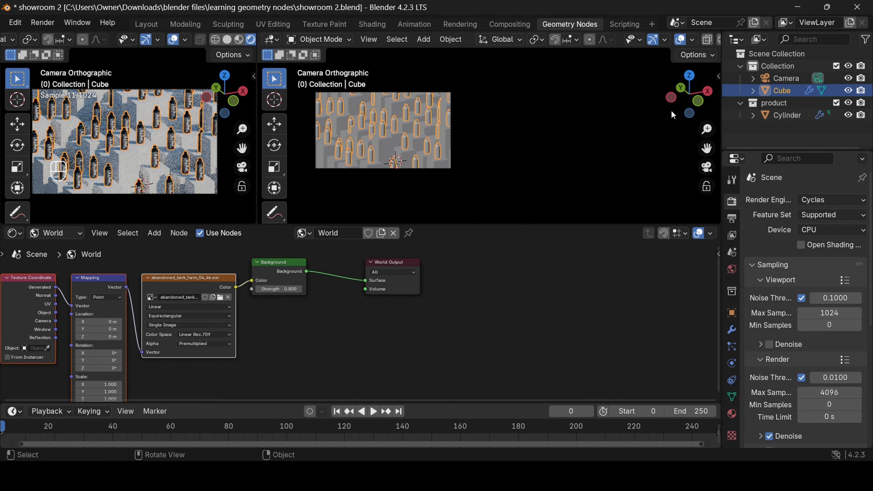
drag(672, 110, 599, 129)
scroll(571, 134, down, 3)
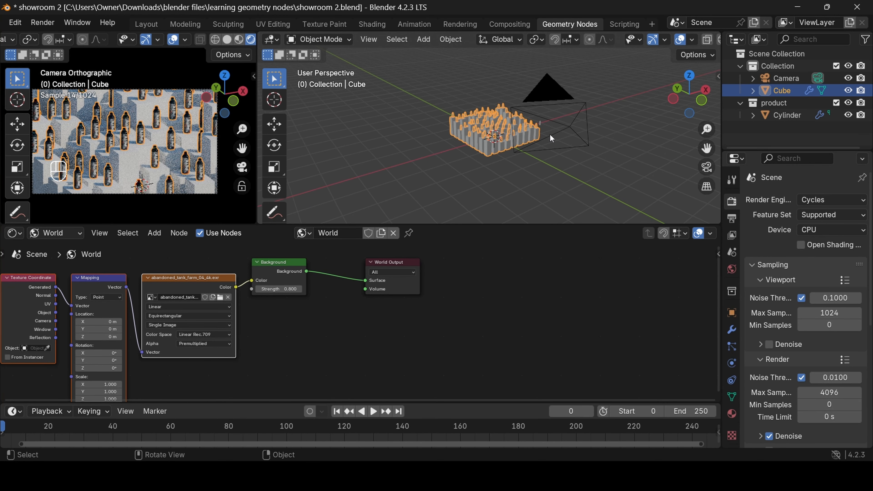
Add a spot light to the scene
key(shift+a)
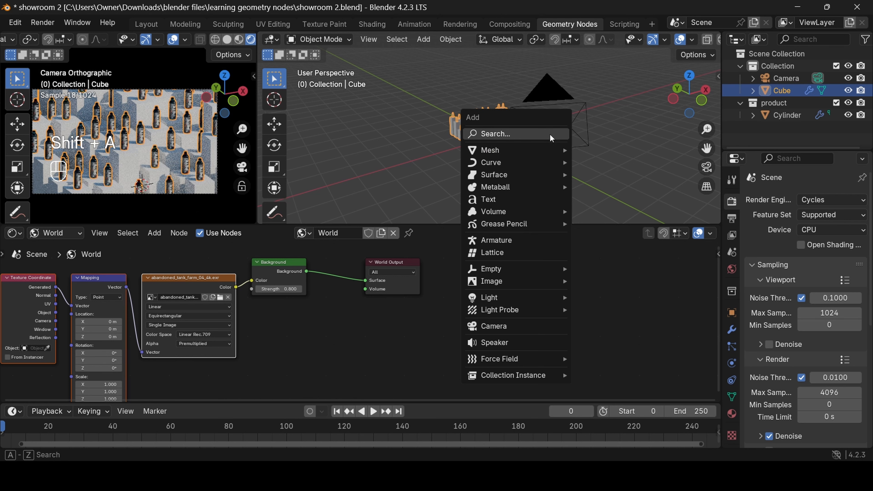
text(spo)
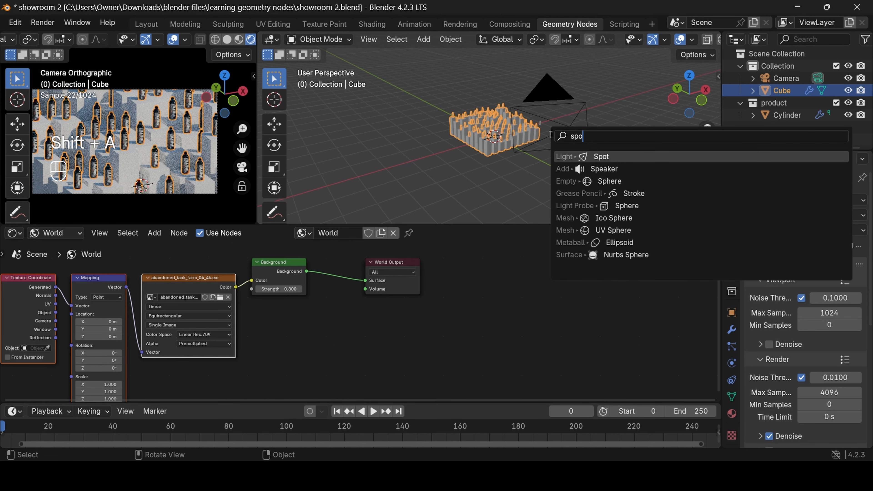
text(t)
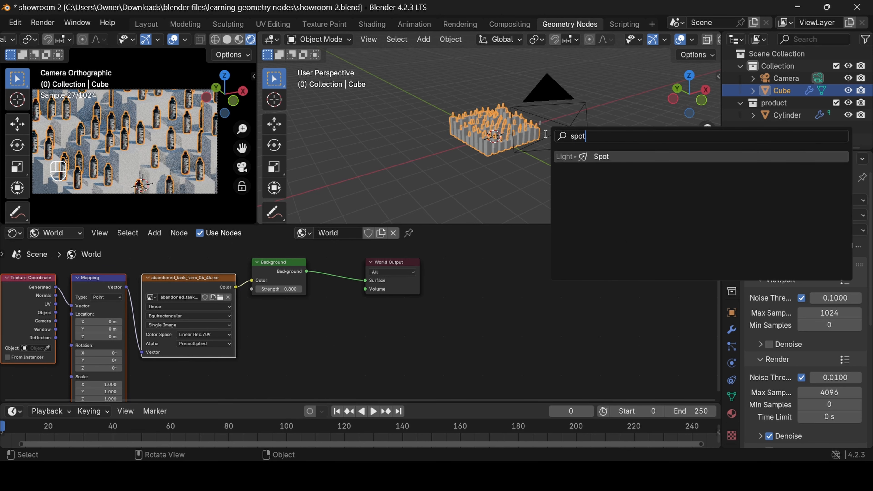
click(589, 157)
In front view, move the spot light up beside the camera and rotate it about -45.8° to aim at the columns
click(701, 100)
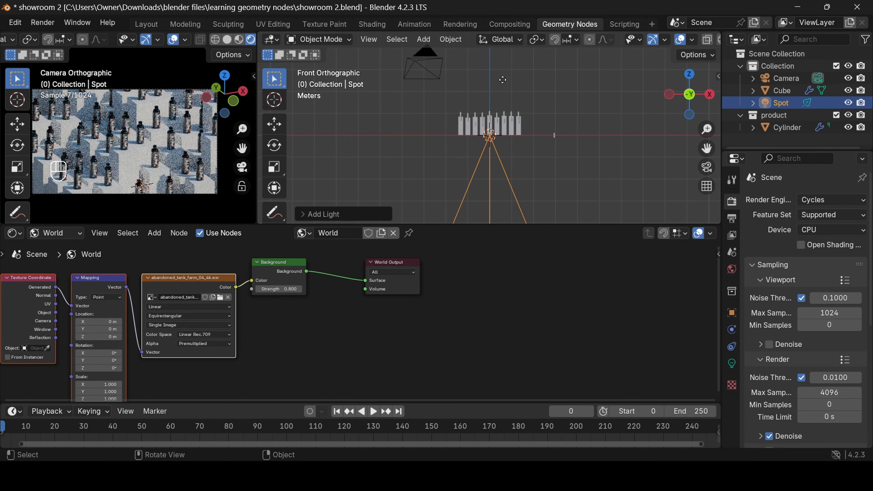
key(g)
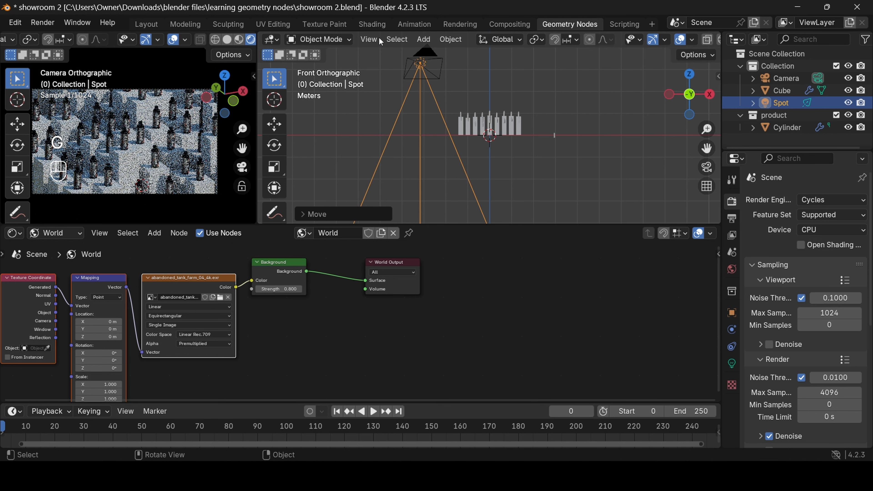
click(379, 37)
key(r)
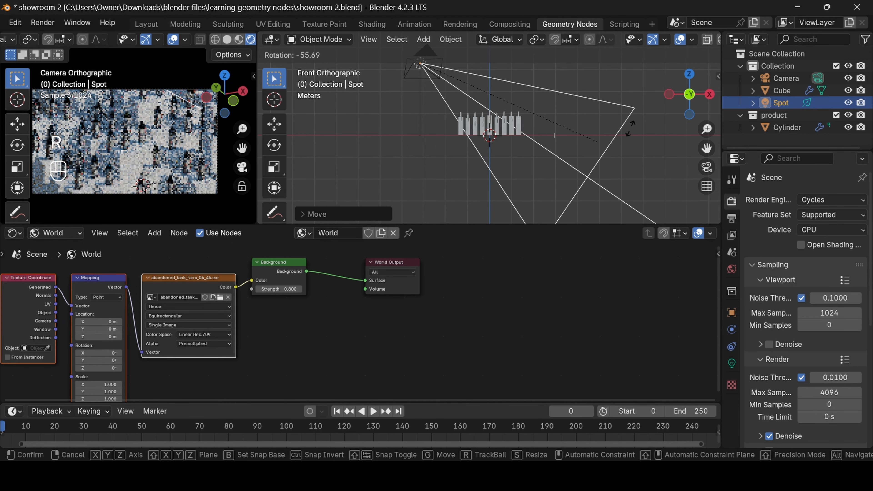
click(581, 174)
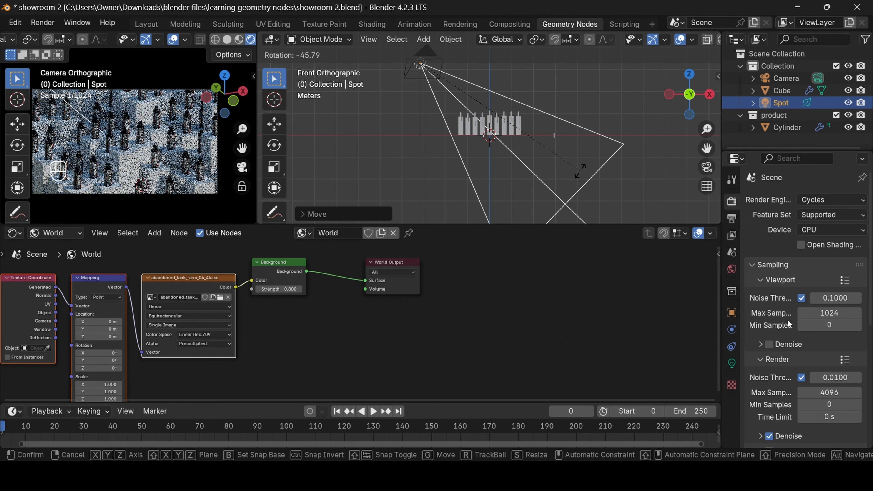
Set the world background strength to 0
click(731, 363)
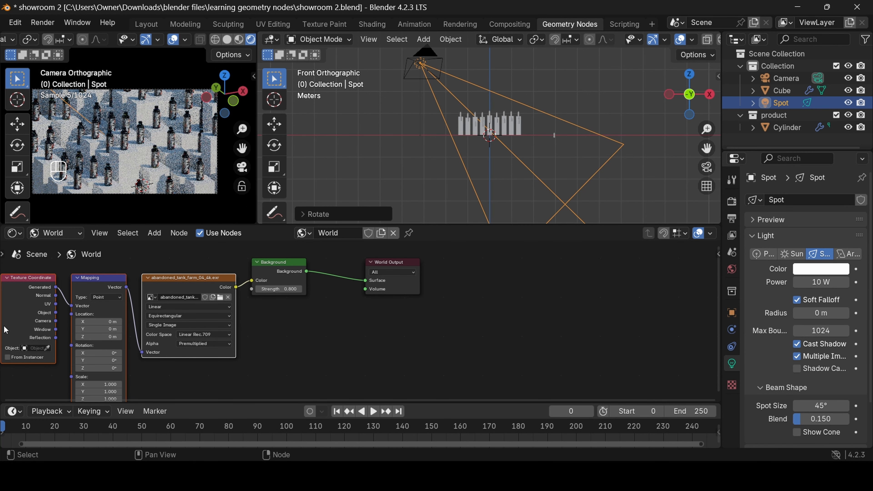
click(733, 270)
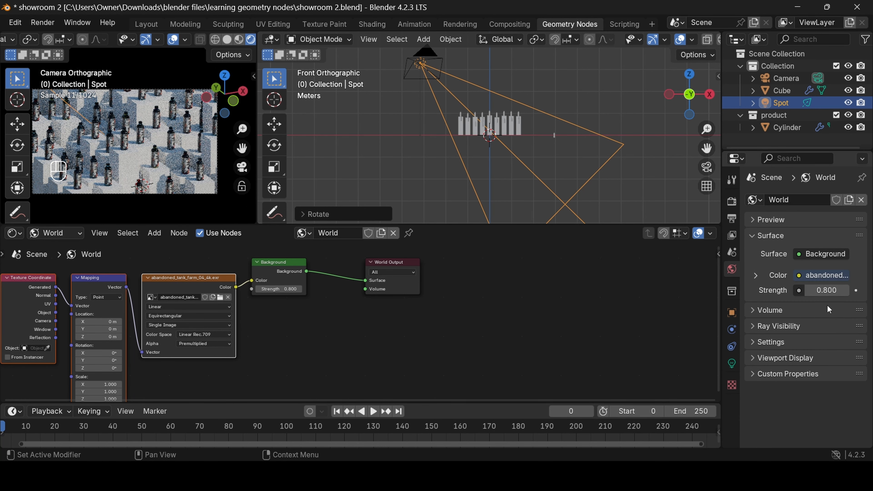
click(827, 290)
text(0)
key(Return)
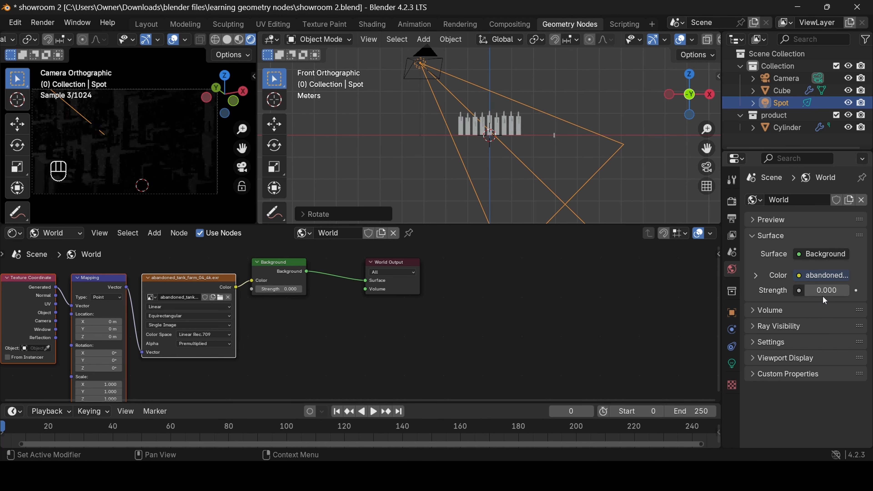
Set the spot light's power to 5000 W
click(736, 363)
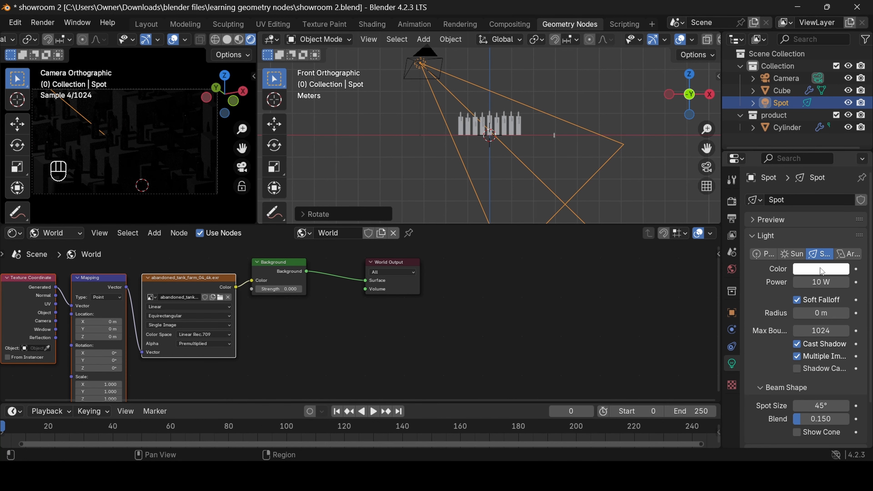
click(820, 283)
text(1)
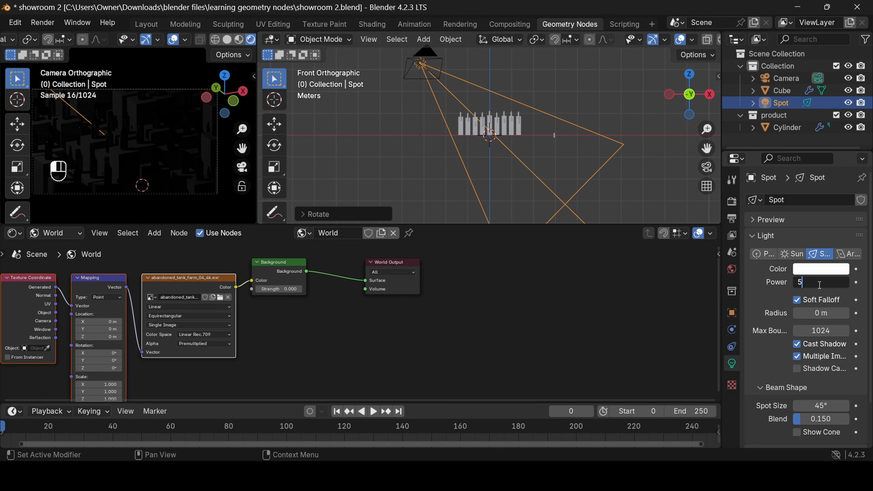
text(000)
key(Return)
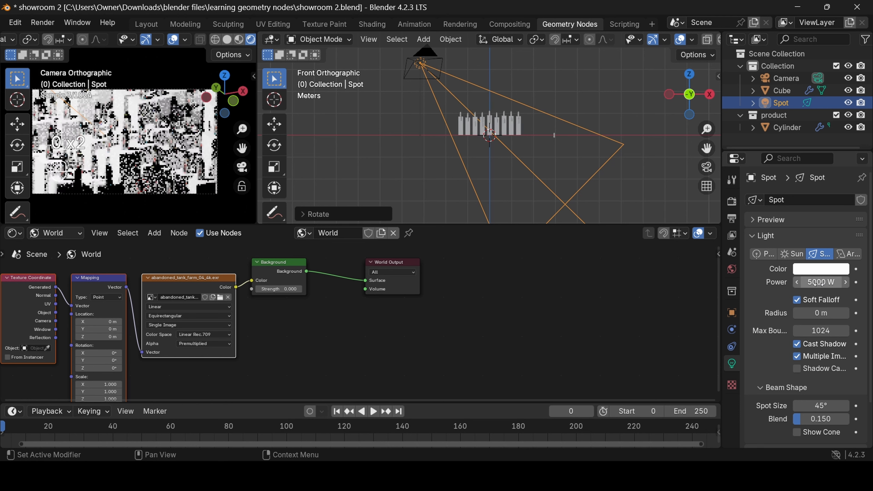
Set the spot light's power to 1000 W and narrow its spot size to about 34.6°
click(824, 289)
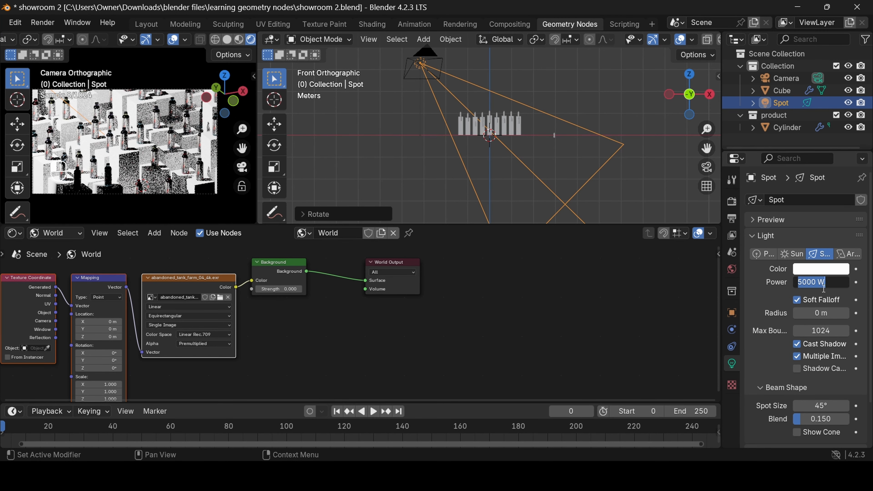
text(10)
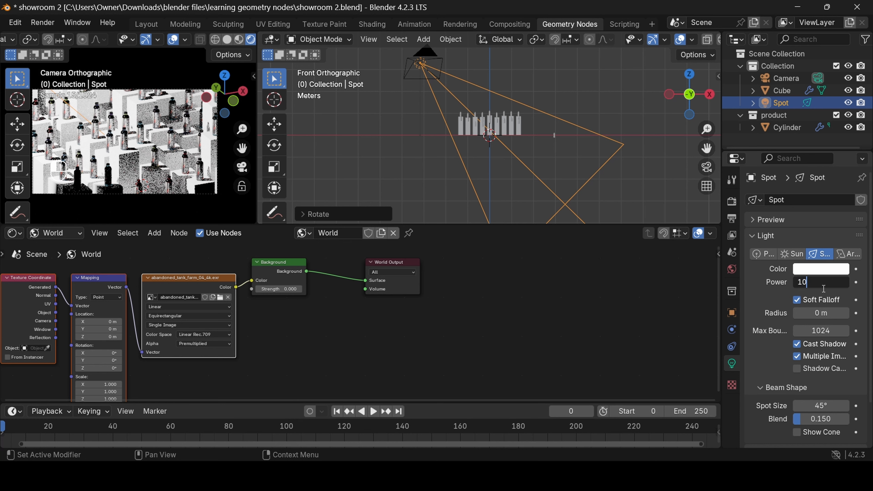
text(00)
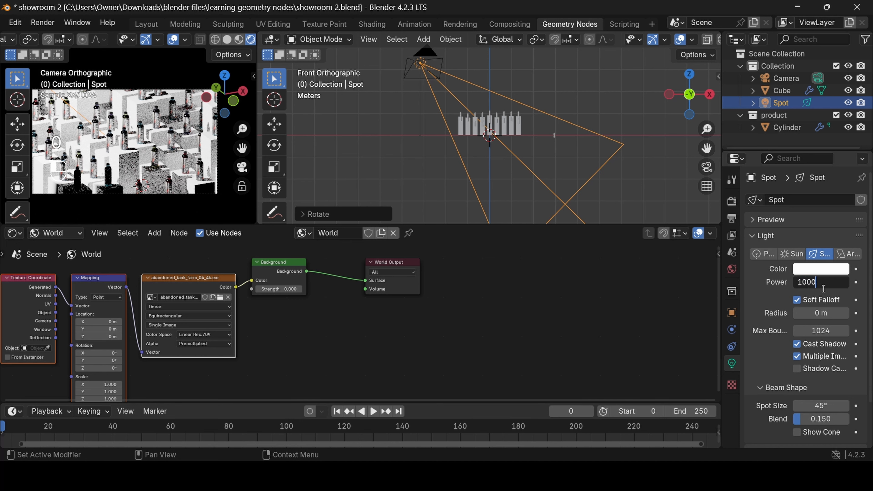
key(Return)
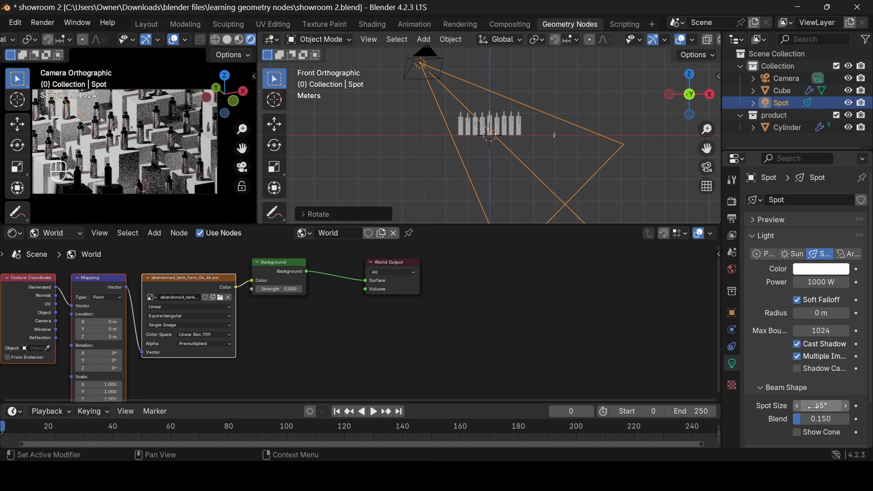
shift+drag(815, 406, 791, 406)
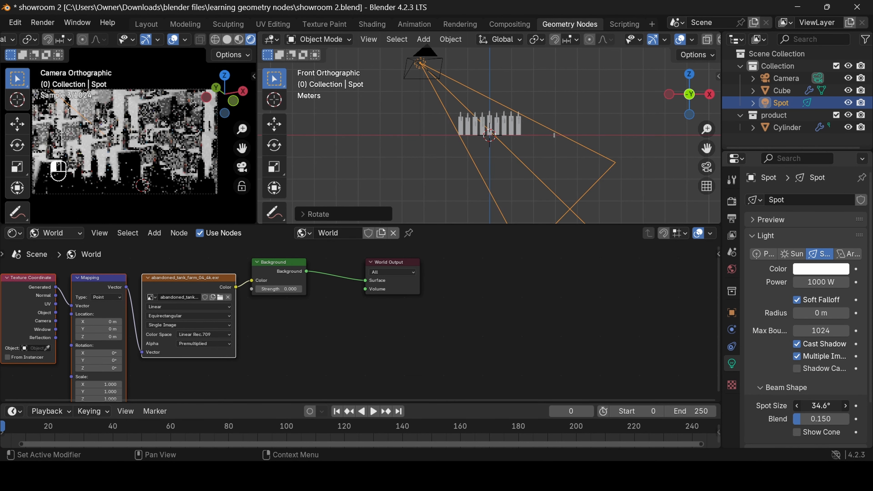
In top view, rotate the spot light about -40° and move it about -4 m in X and -4.3 m in Y, near the camera
click(690, 76)
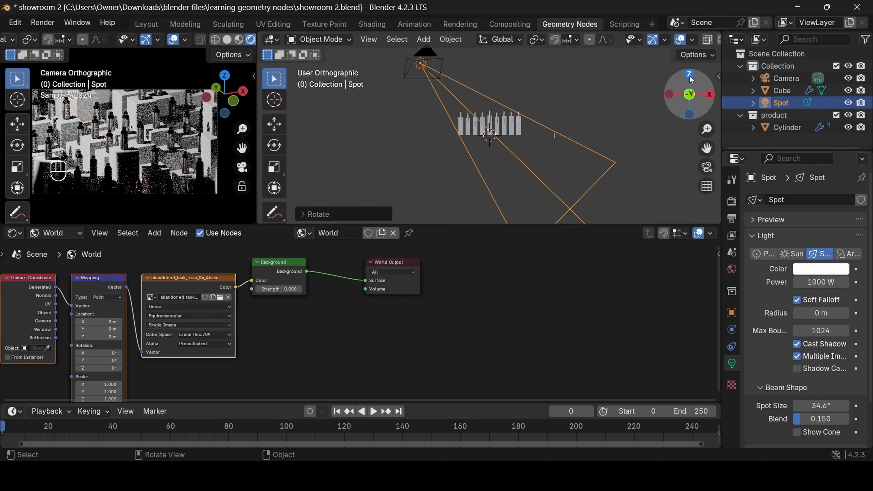
scroll(567, 131, down, 6)
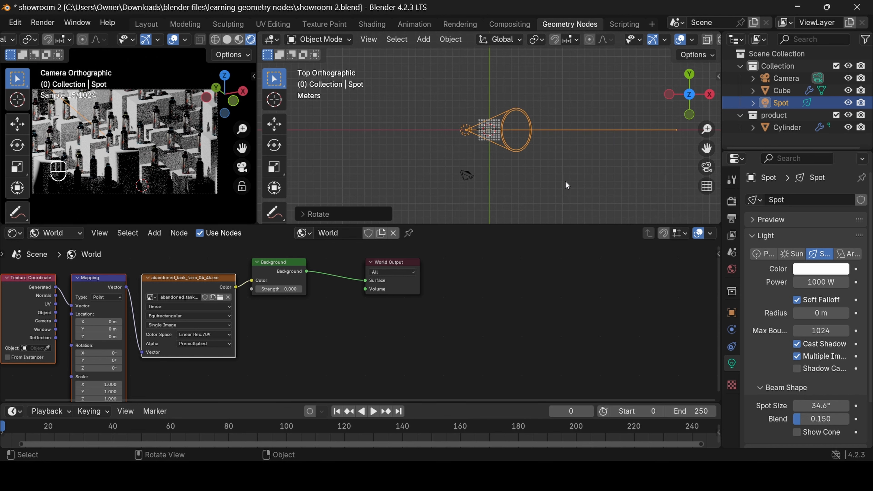
key(r)
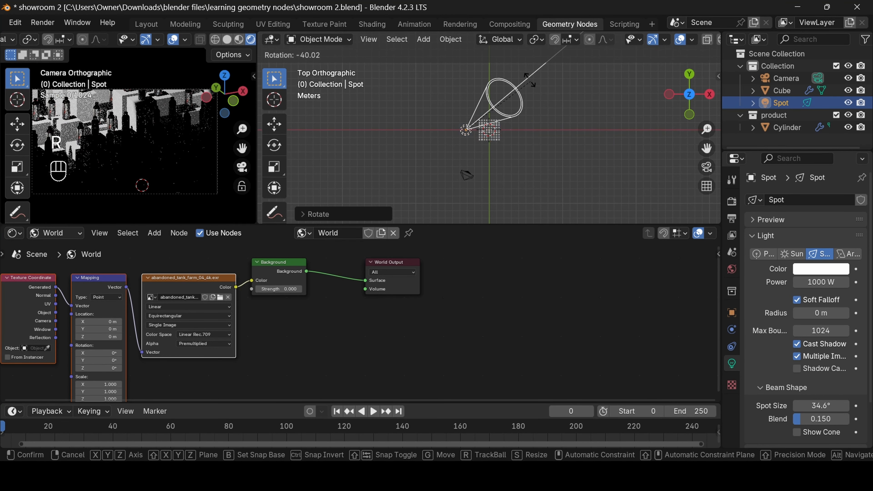
click(505, 141)
key(g)
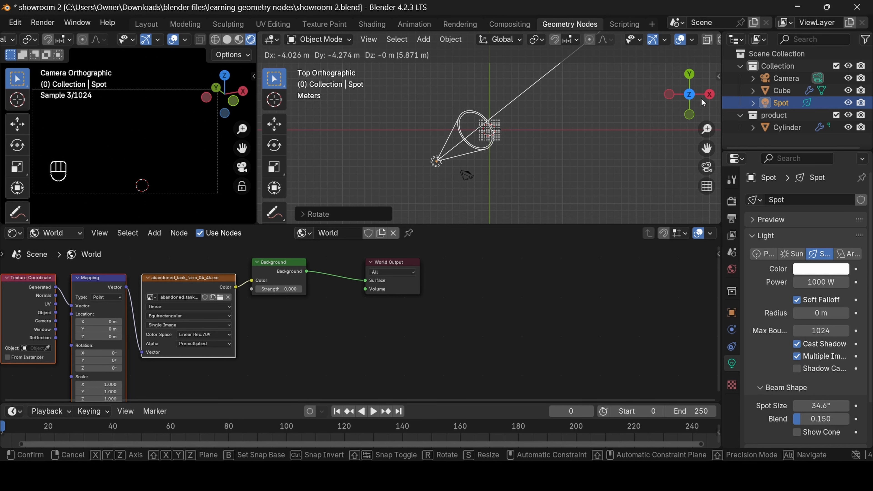
click(480, 161)
In front view, tilt the spot light upward so its cone covers the group of columns
drag(691, 107, 682, 59)
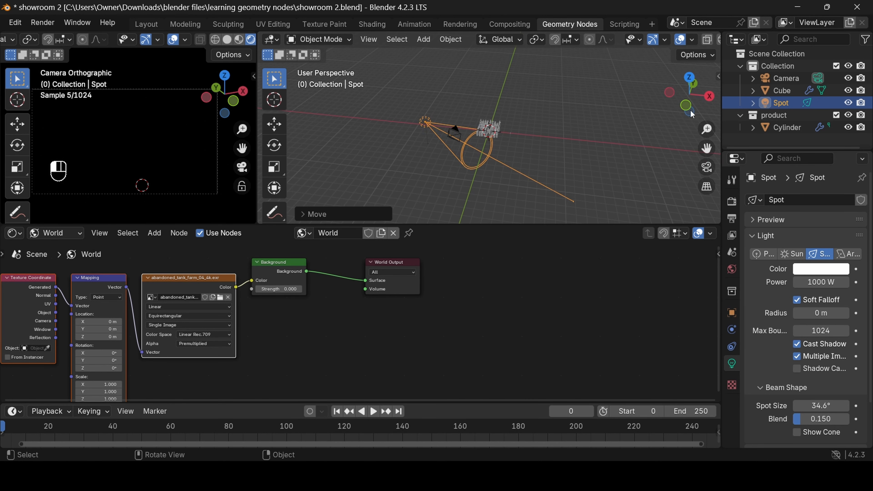
click(688, 106)
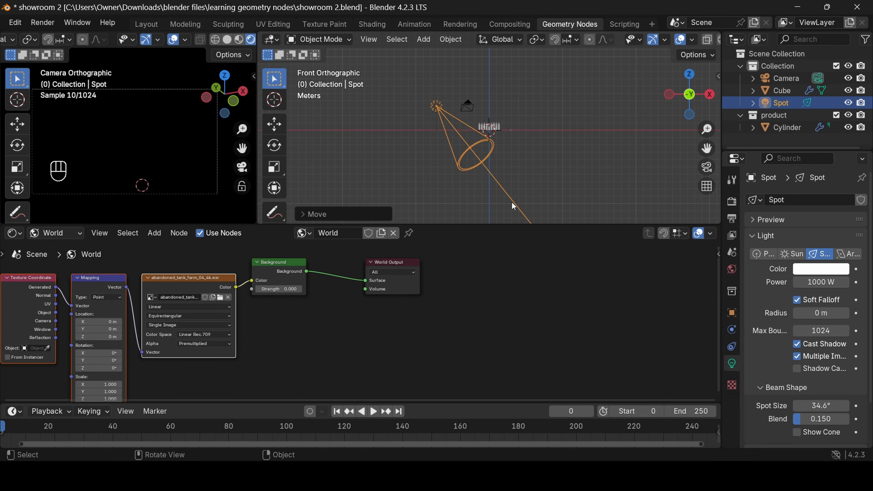
key(r)
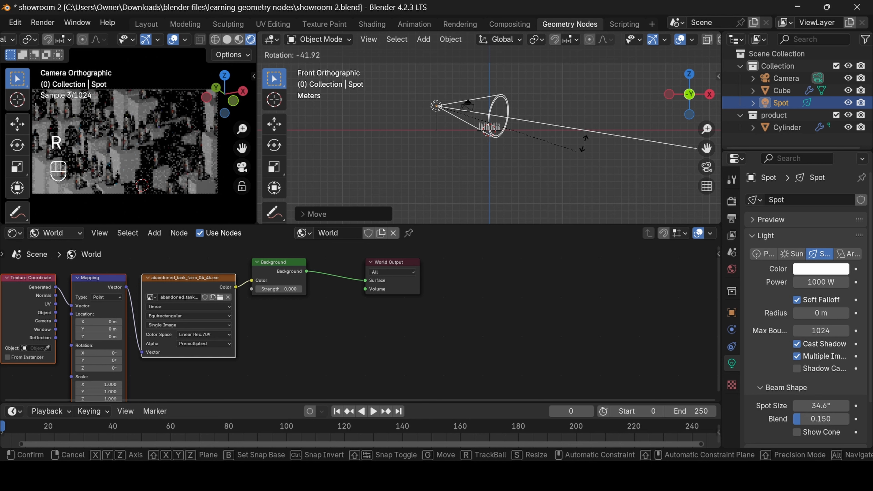
click(566, 172)
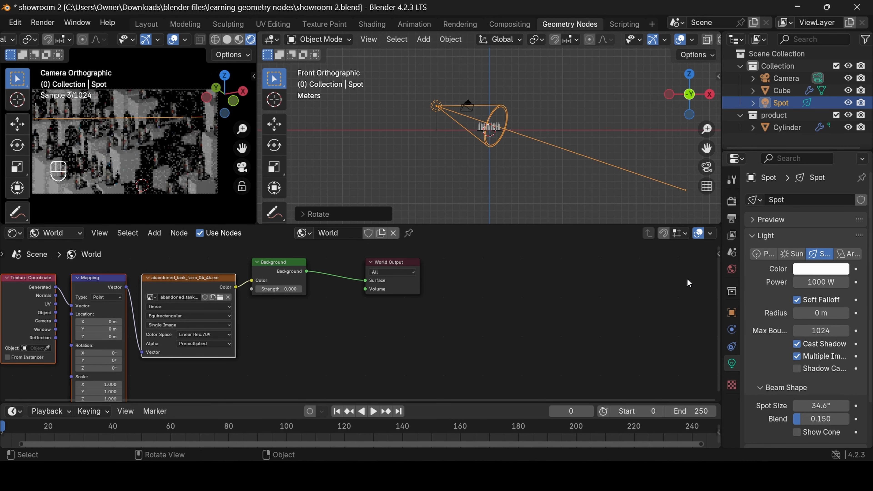
Set the world background strength to 0.8
click(731, 270)
click(827, 292)
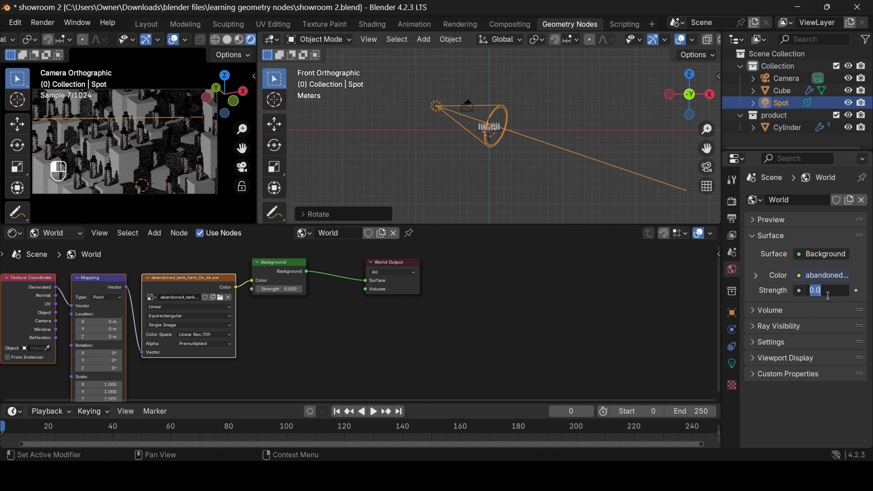
text(.8)
key(Return)
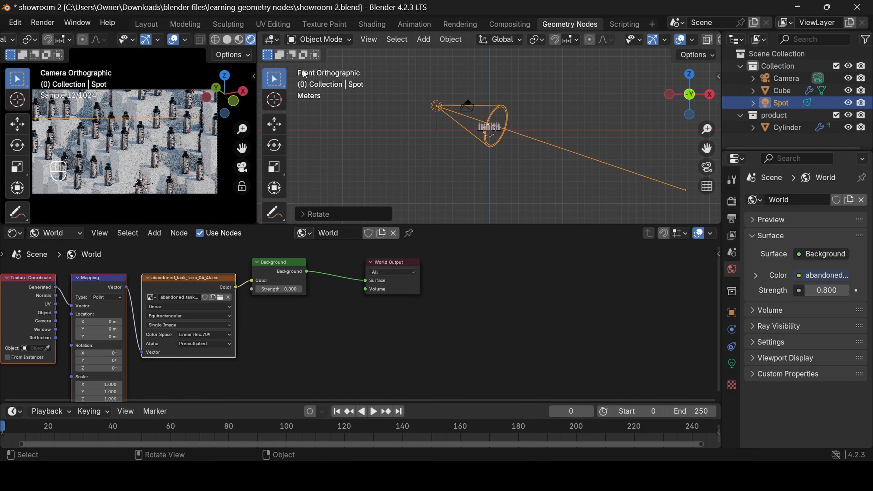
Replace the front-view viewport with the Geometry Node Editor, select the columns object, and switch the shader editor from World to Object
click(271, 39)
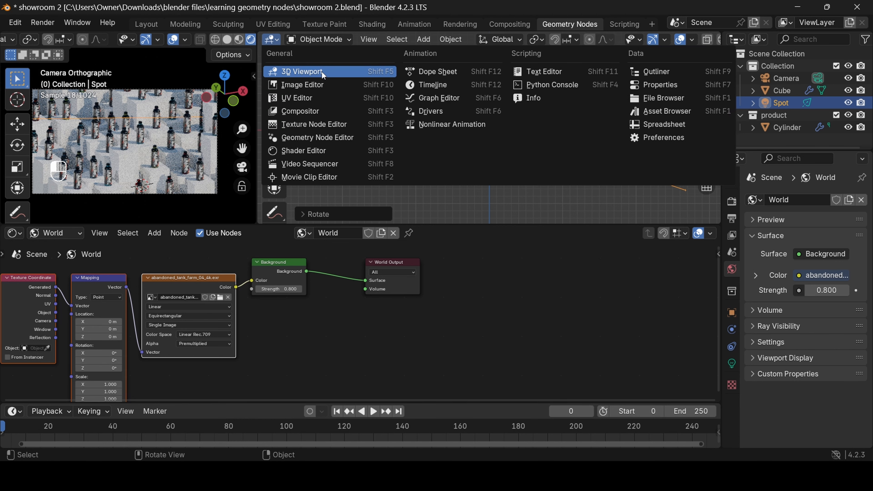
click(299, 137)
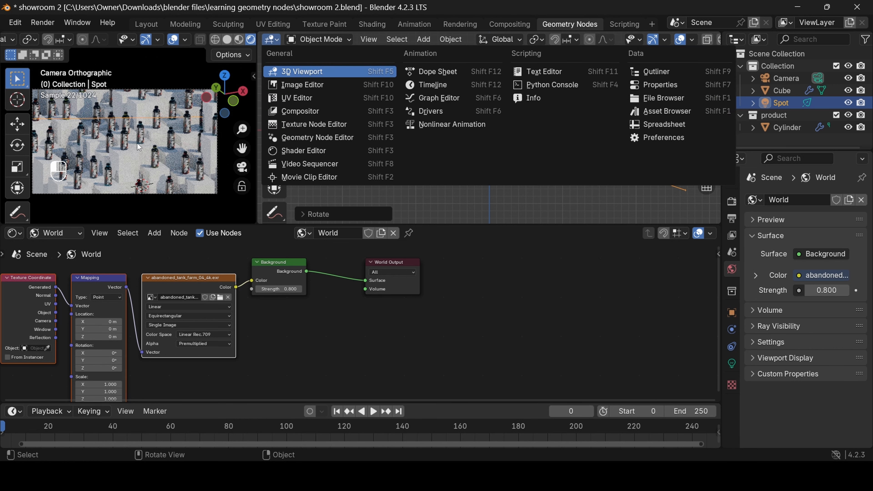
click(126, 152)
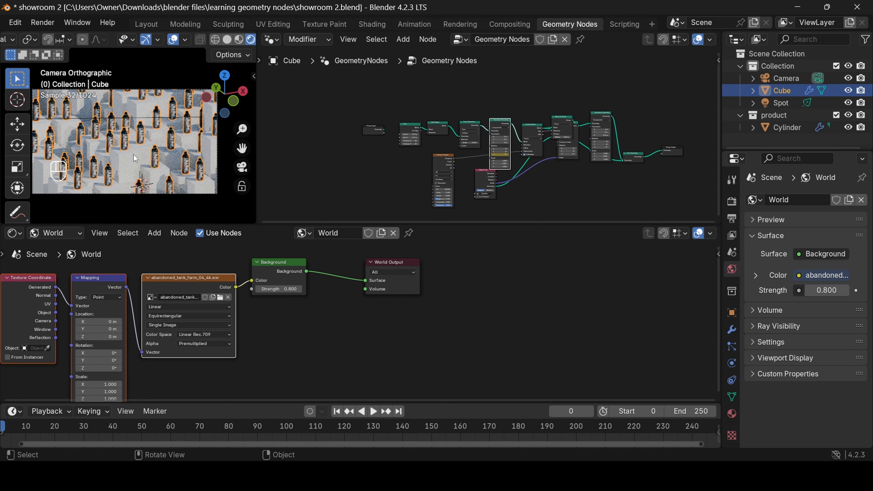
click(38, 231)
click(48, 265)
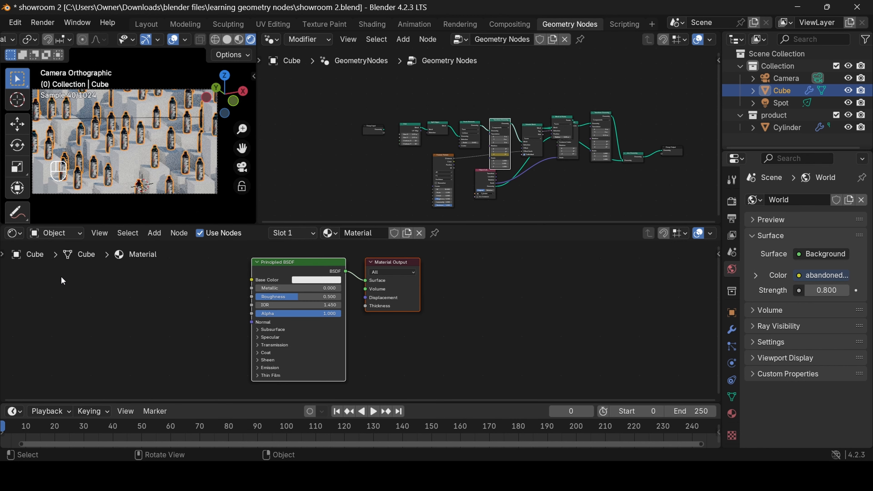
Darken the base color of the columns' material to near black
right_drag(501, 142, 674, 412)
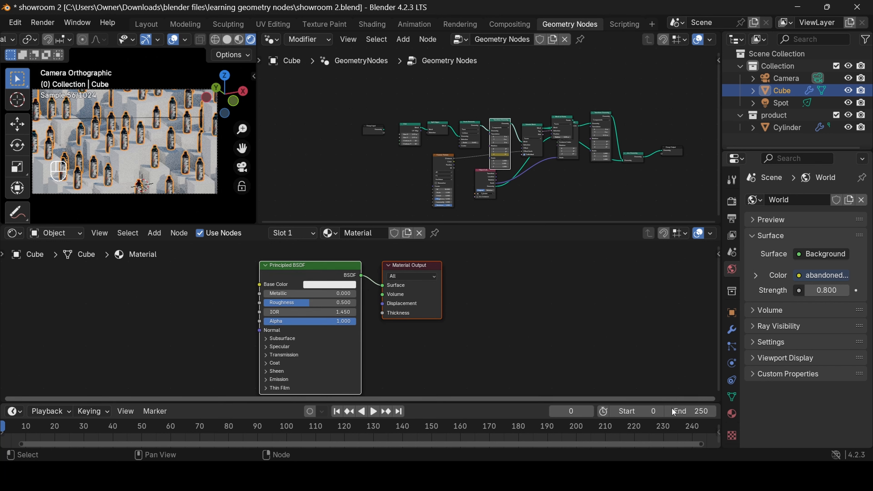
click(733, 414)
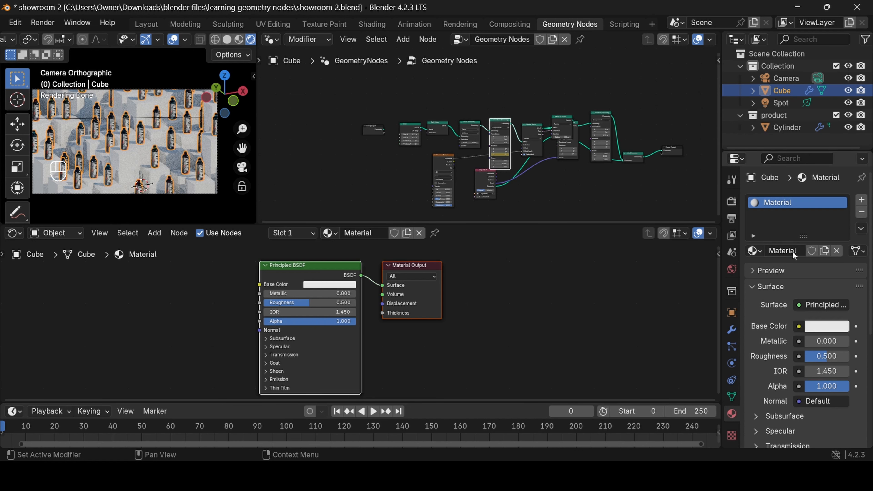
click(830, 329)
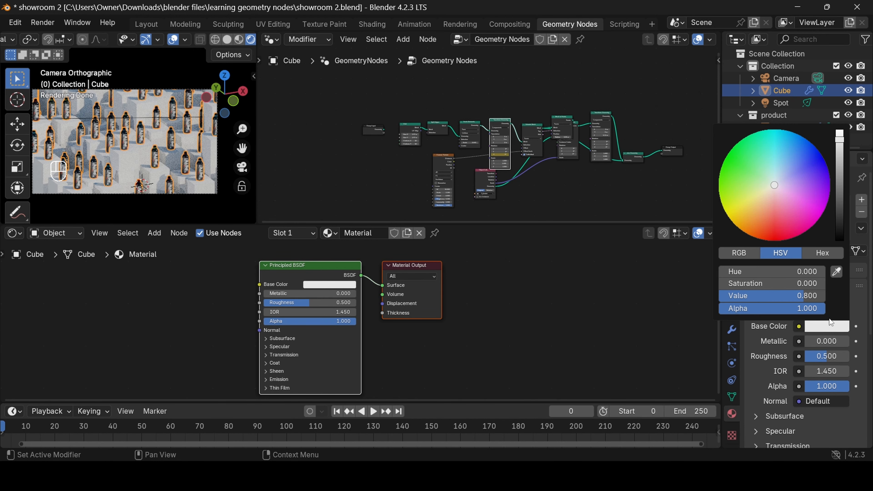
click(839, 229)
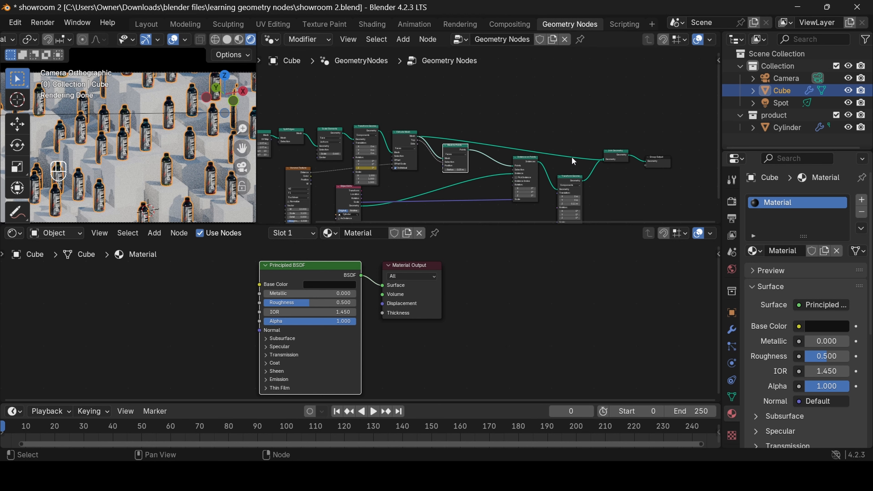
Add a Set Material node above the Geometry Nodes chain and assign it the material named Material
key(shift+a)
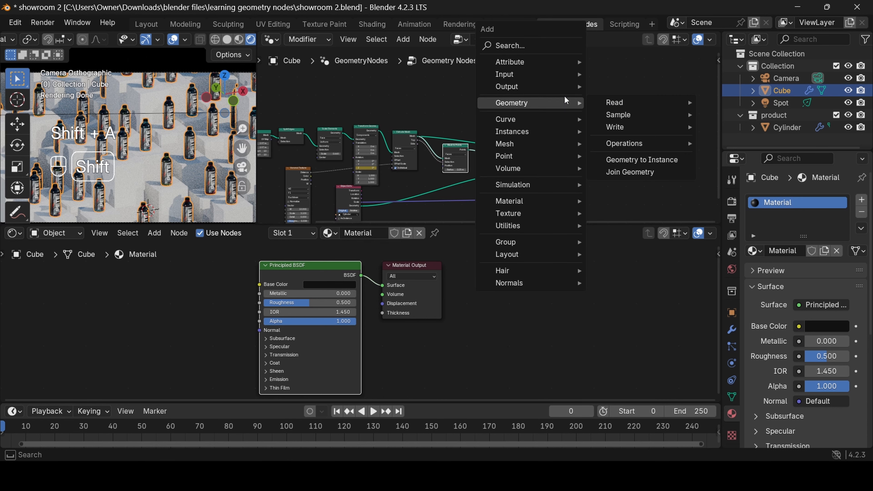
text(set)
key(Return)
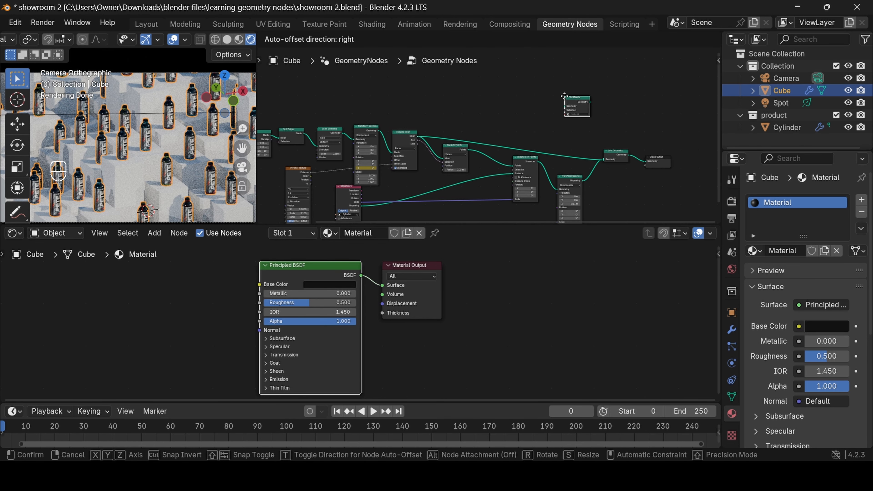
click(565, 111)
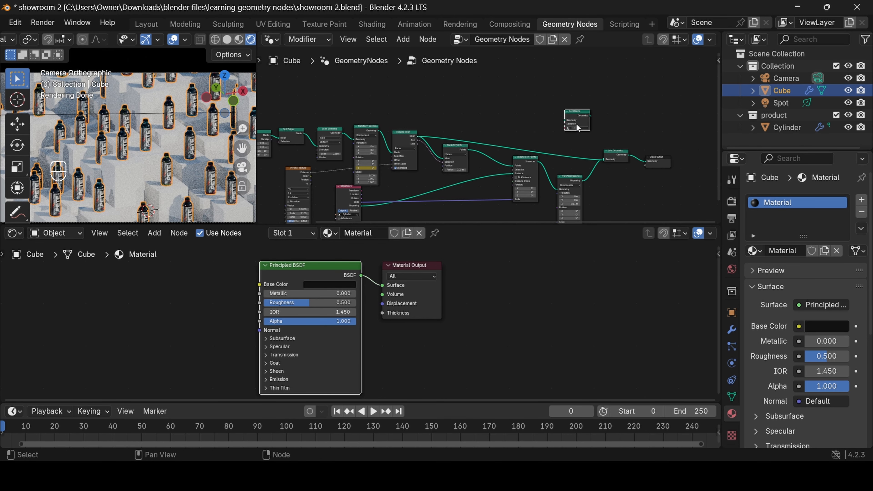
click(582, 128)
click(580, 144)
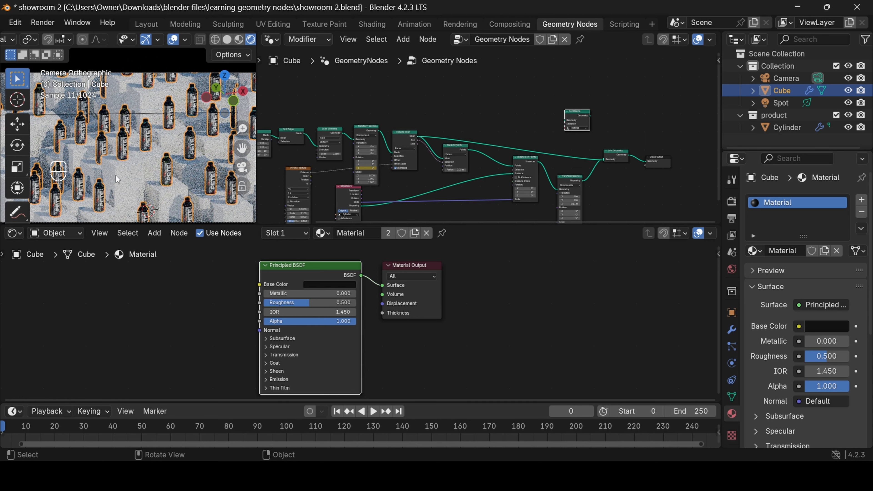
Insert the Set Material node on the link from the Extrude Mesh node's mesh output to Join Geometry
scroll(379, 139, up, 1)
scroll(379, 137, up, 1)
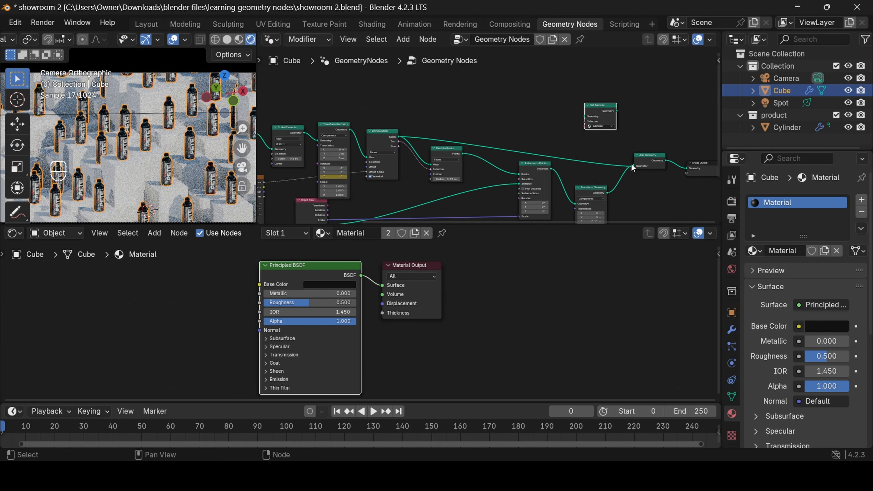
key(g)
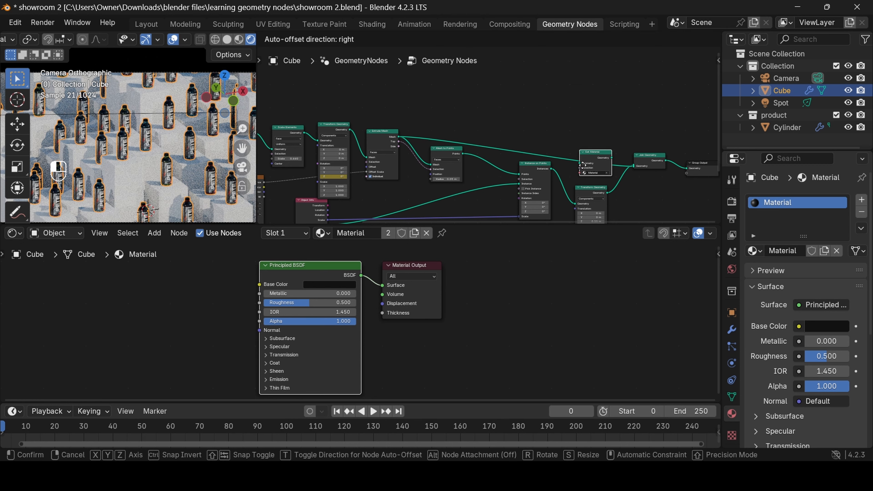
click(578, 175)
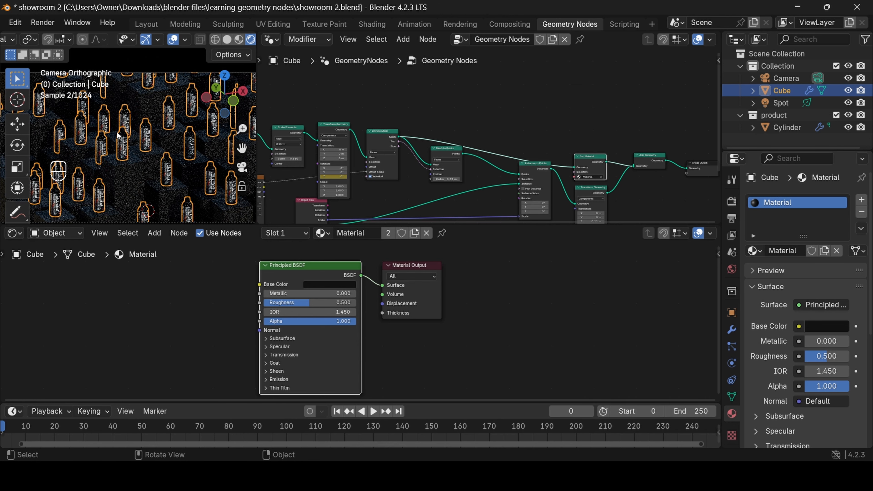
Set the scene's color management look to Punchy
click(732, 200)
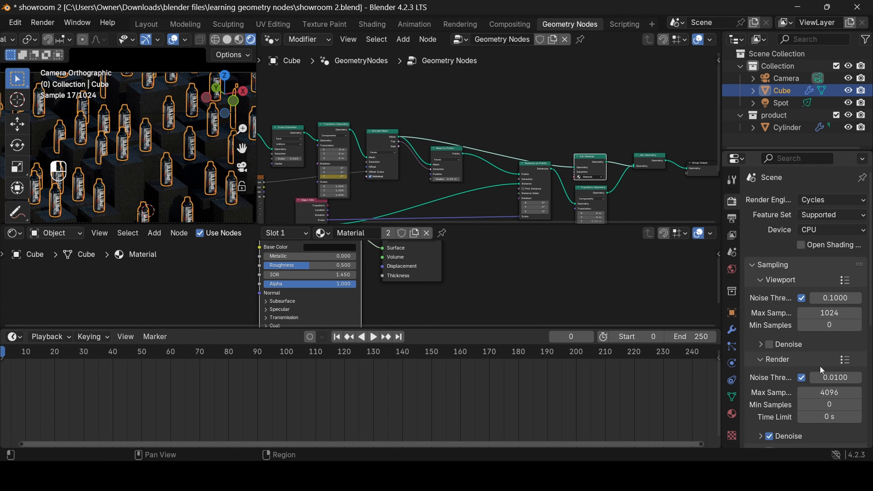
scroll(822, 370, down, 10)
click(752, 441)
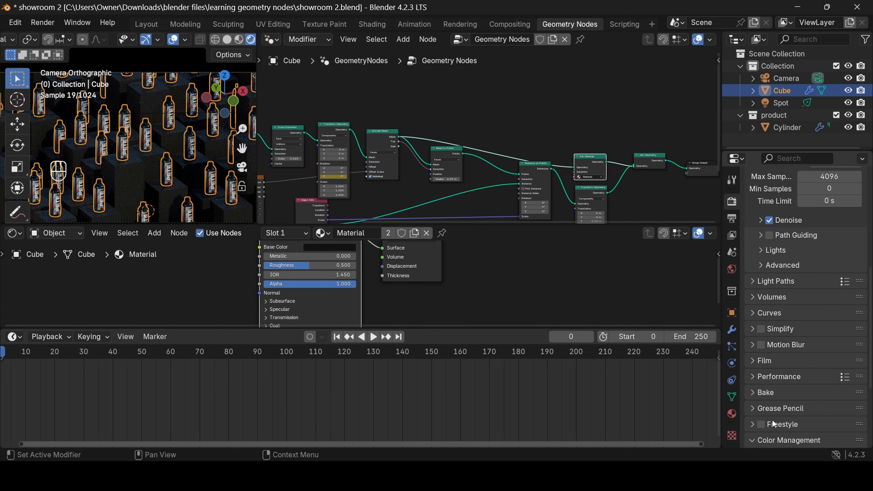
scroll(808, 375, down, 6)
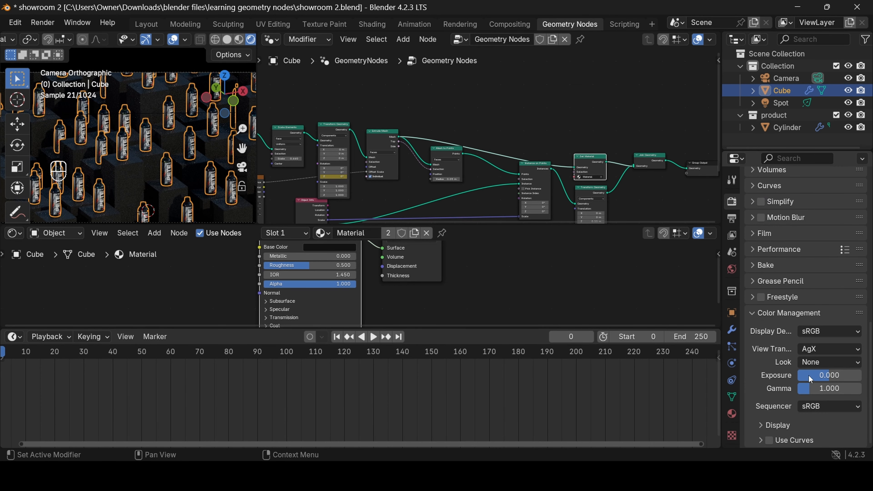
click(820, 362)
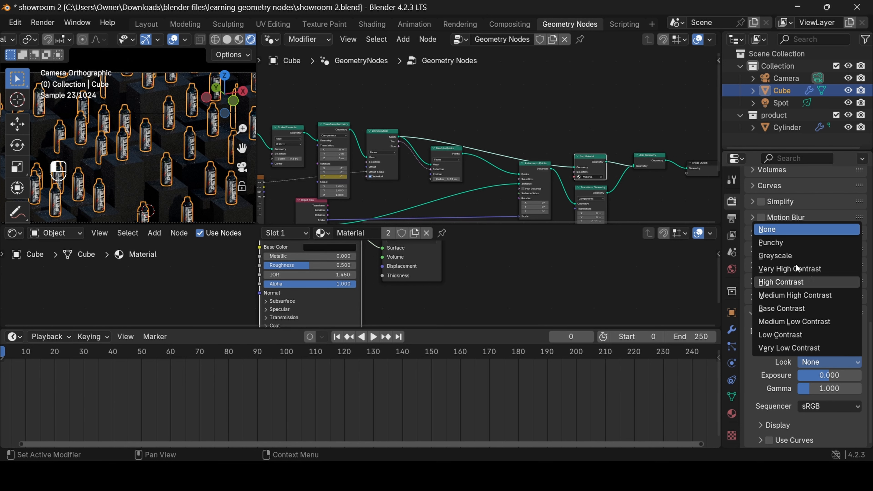
click(782, 244)
scroll(791, 271, up, 10)
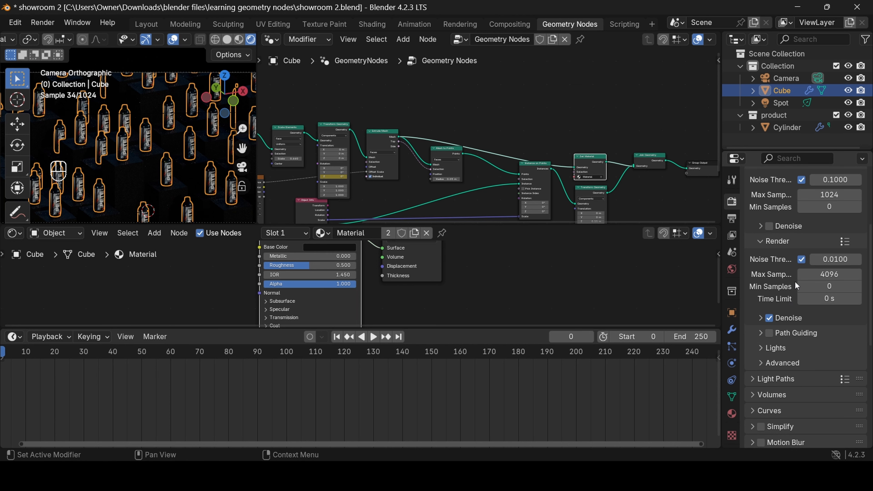
scroll(841, 261, up, 6)
scroll(828, 345, down, 2)
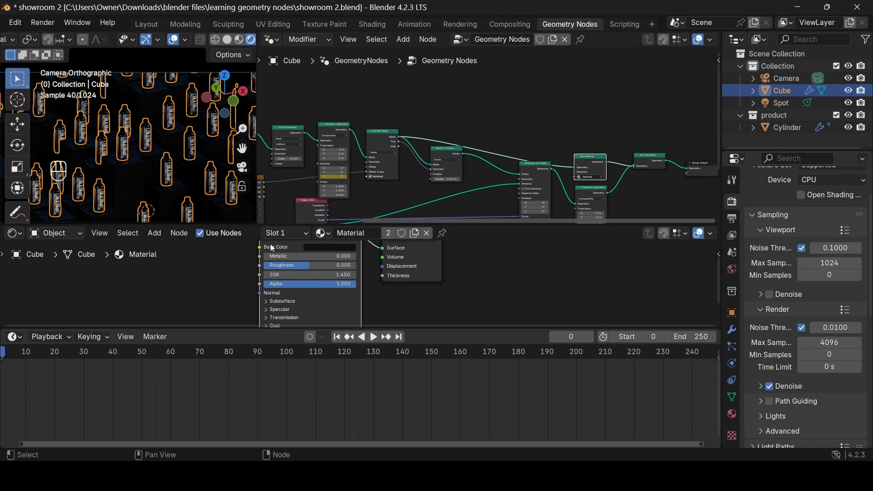
click(734, 219)
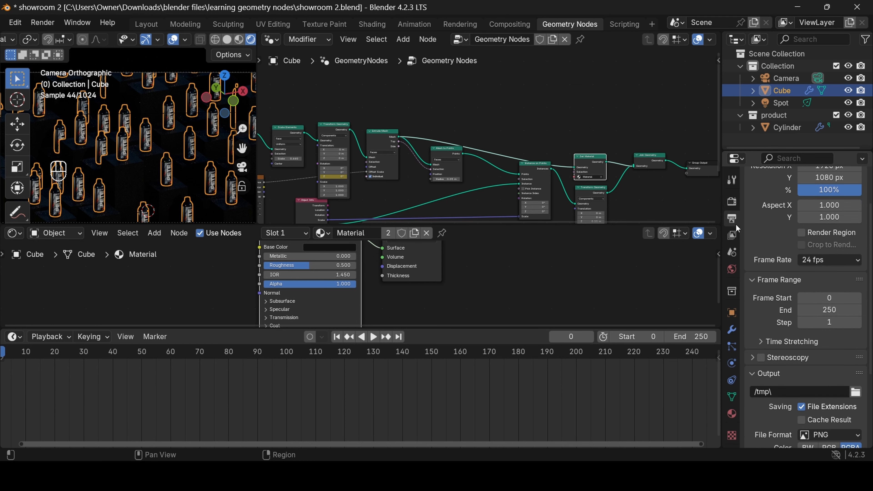
scroll(861, 390, down, 5)
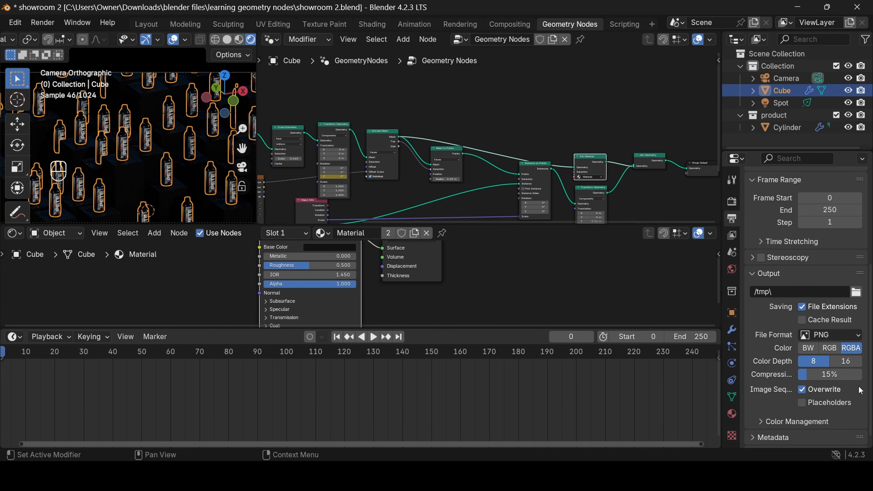
click(856, 292)
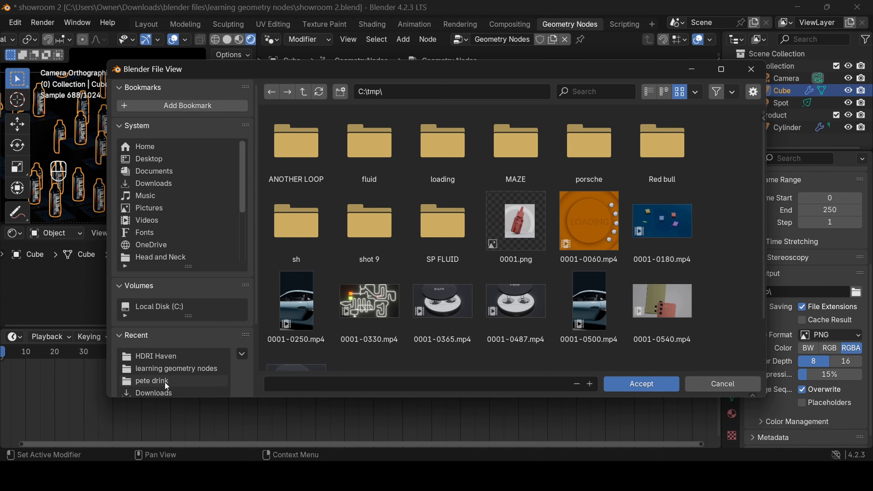
click(166, 381)
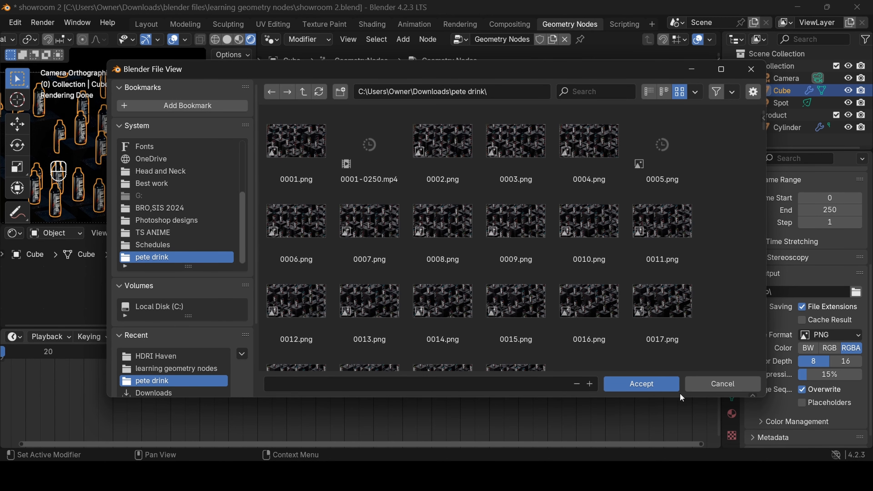
click(720, 385)
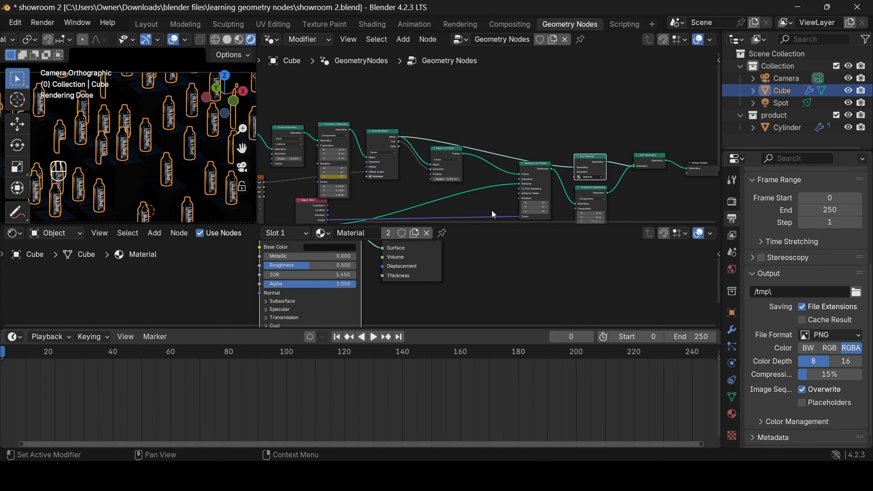